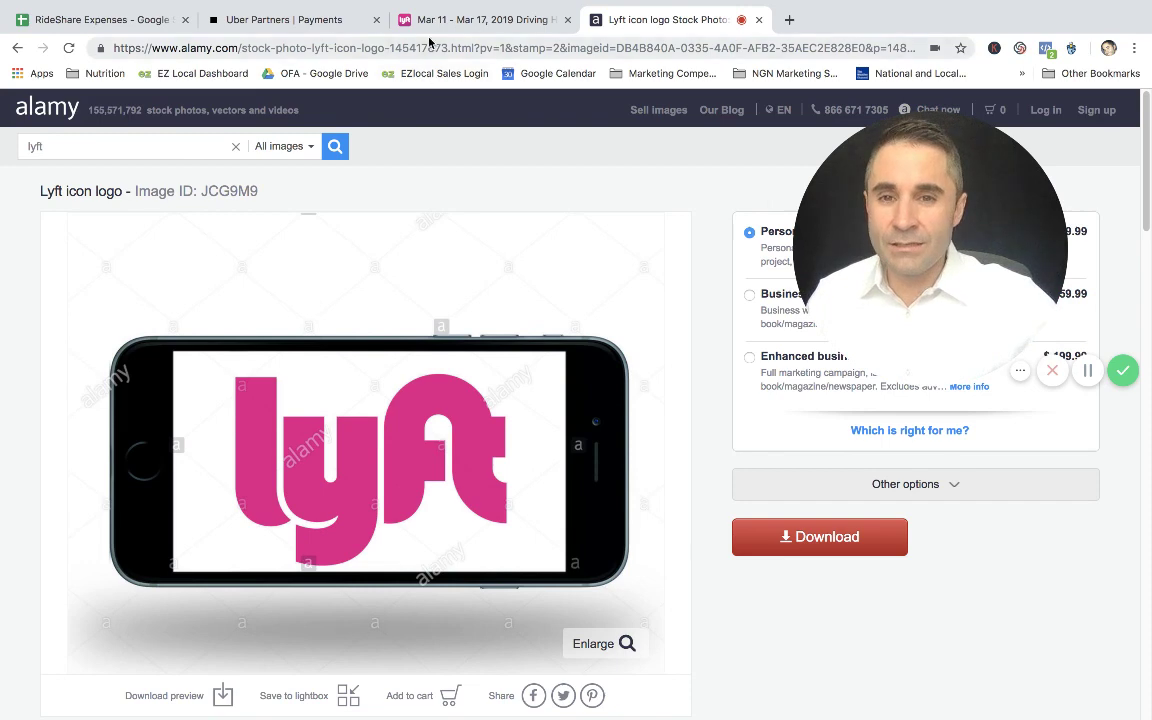
Step: Switch to the RideShare Expenses spreadsheet and go to the expense block for the week ending March 10
{"action": "left_click", "coordinate": [129, 32]}
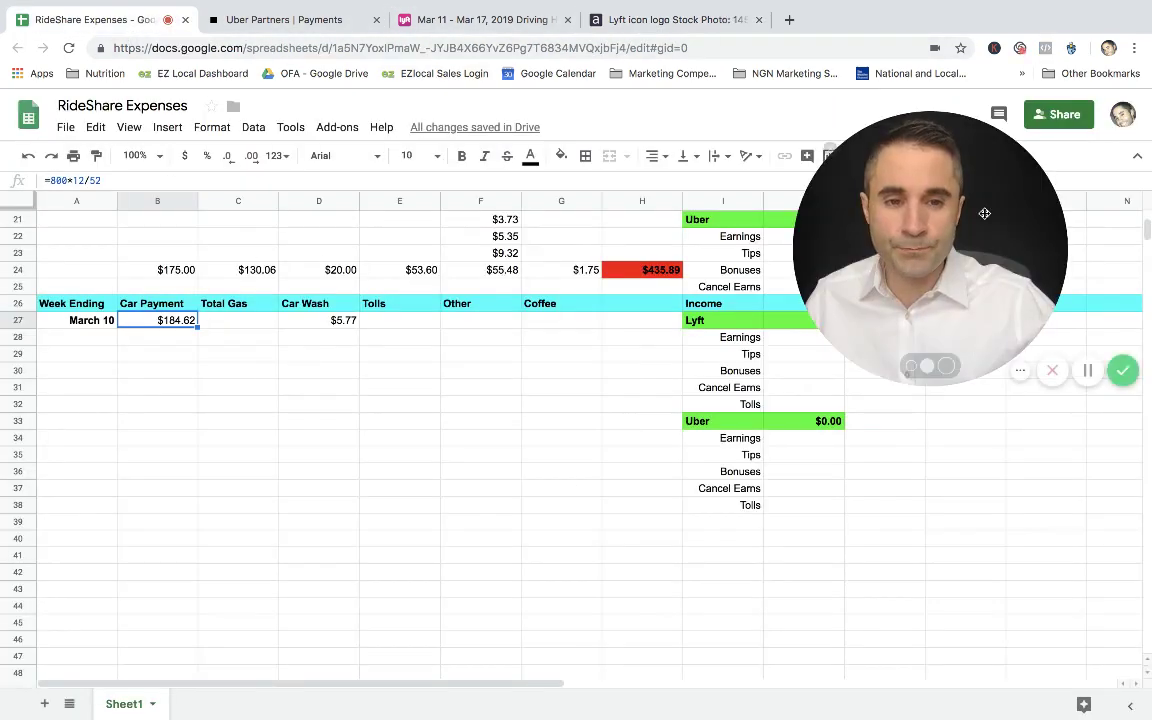
{"action": "left_click_drag", "start_coordinate": [984, 213], "coordinate": [818, 494]}
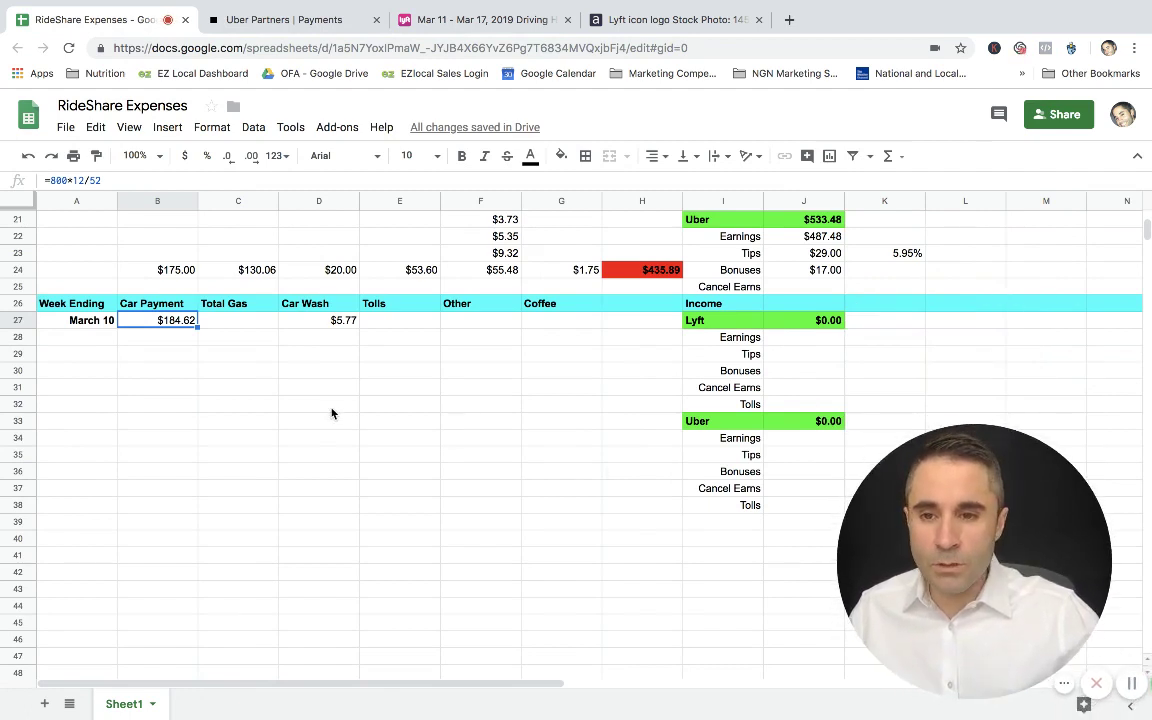
{"action": "left_click_drag", "start_coordinate": [1146, 231], "coordinate": [1148, 236]}
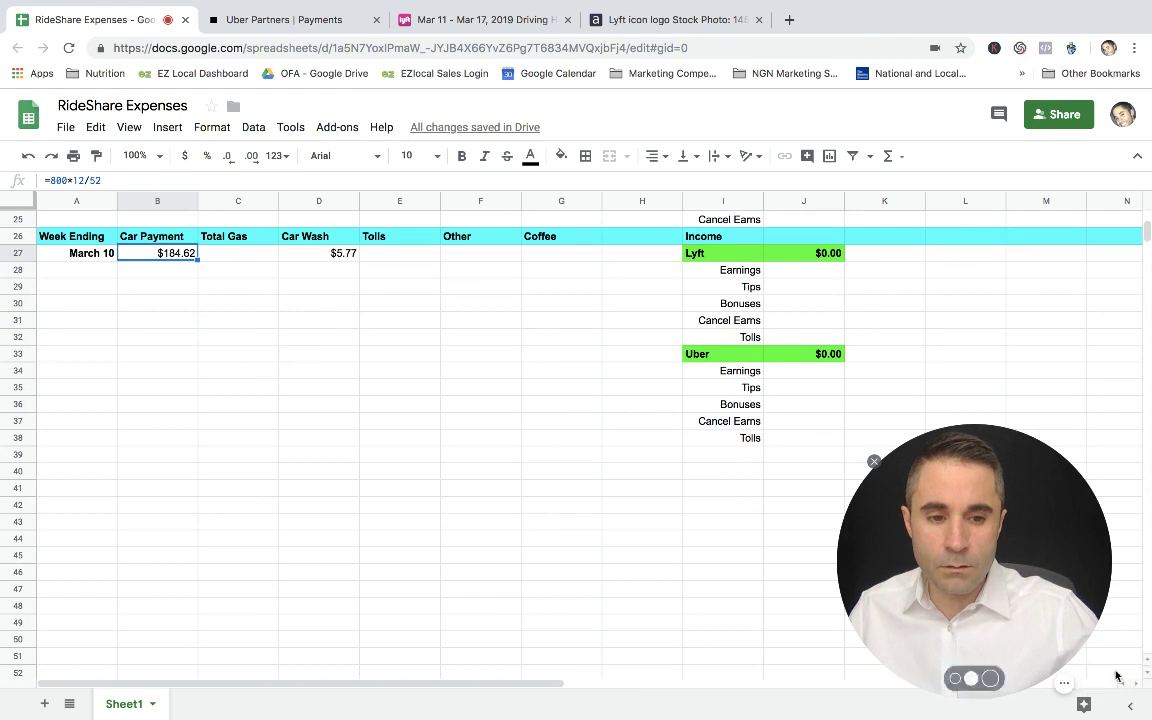
{"action": "left_click", "coordinate": [1147, 675]}
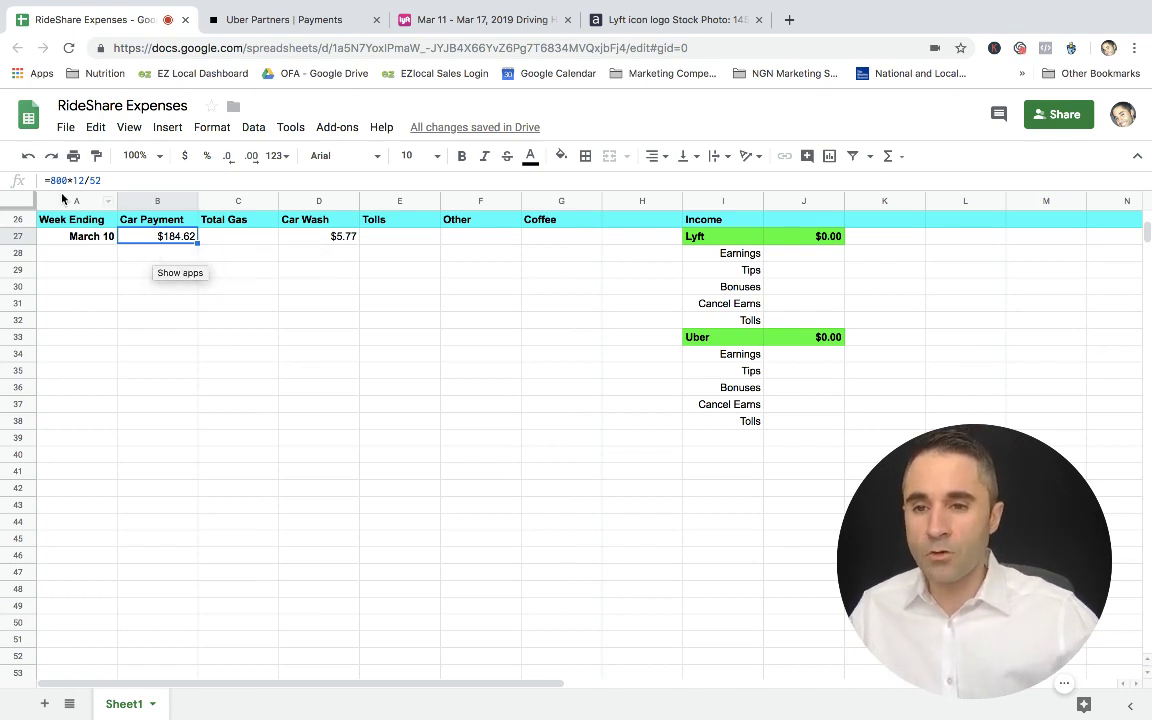
{"action": "left_click_drag", "start_coordinate": [50, 181], "coordinate": [99, 184]}
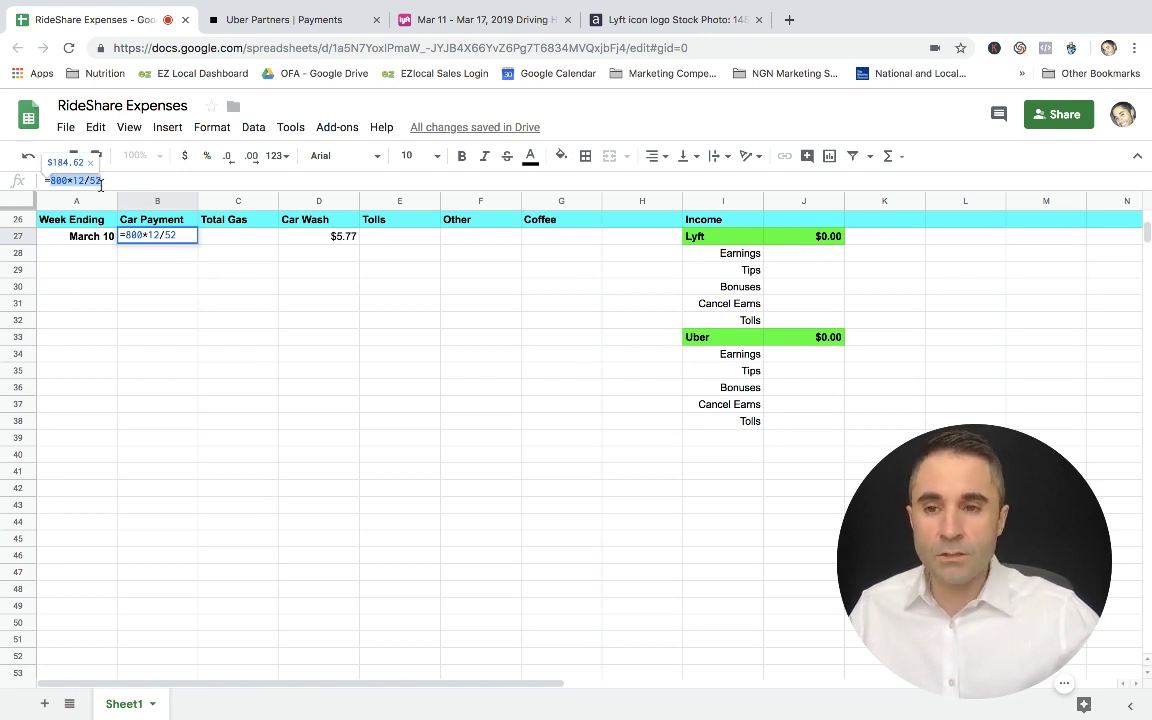
{"action": "key", "text": "Left"}
{"action": "left_click", "coordinate": [153, 256]}
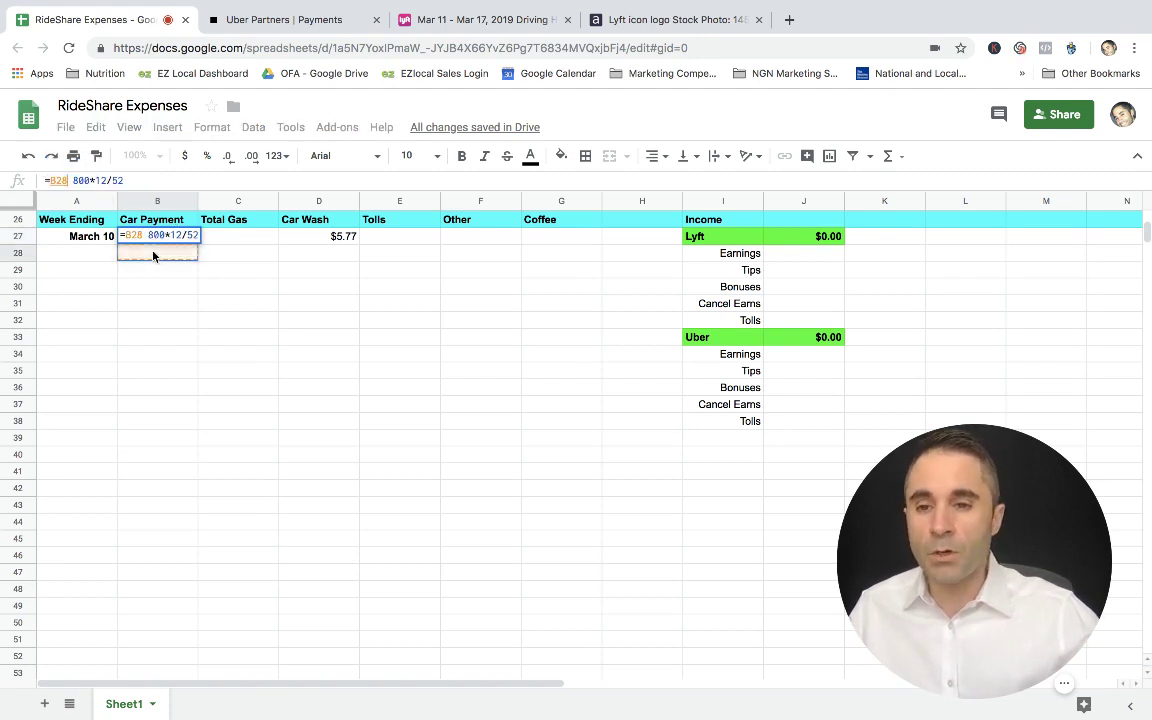
{"action": "key", "text": "BackSpace"}
{"action": "key", "text": "Escape"}
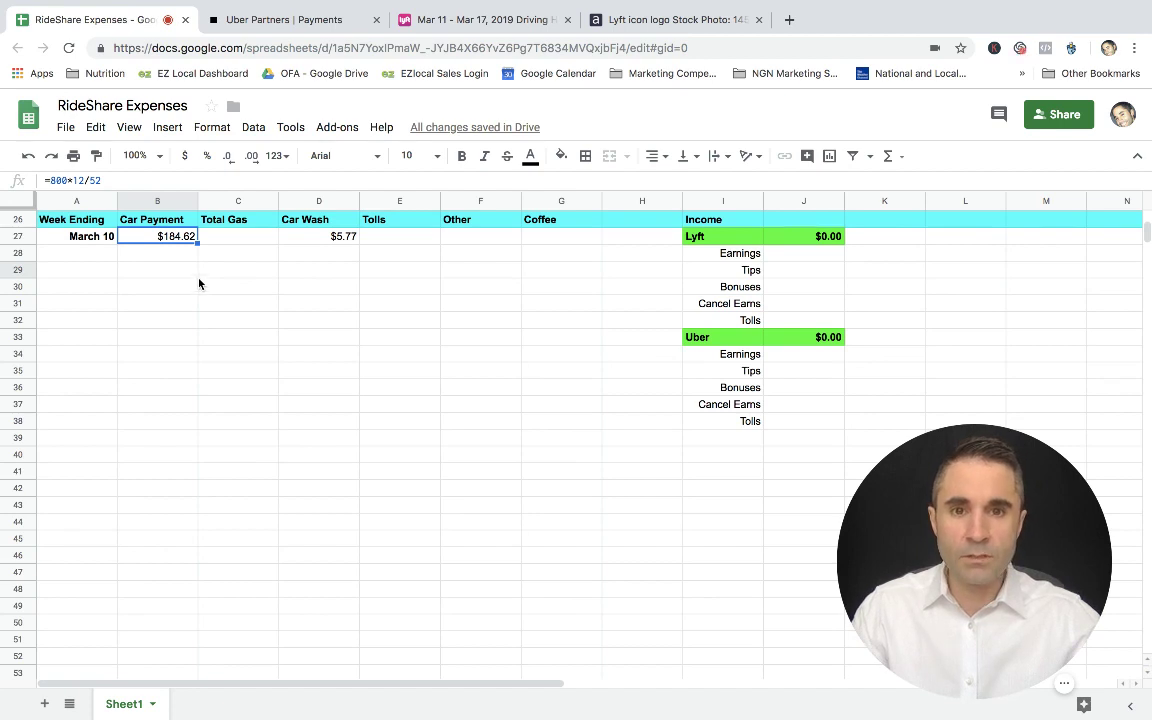
Step: Enter a gas expense of 24.53 in C27 under Total Gas for the week ending March 10
{"action": "left_click", "coordinate": [246, 240]}
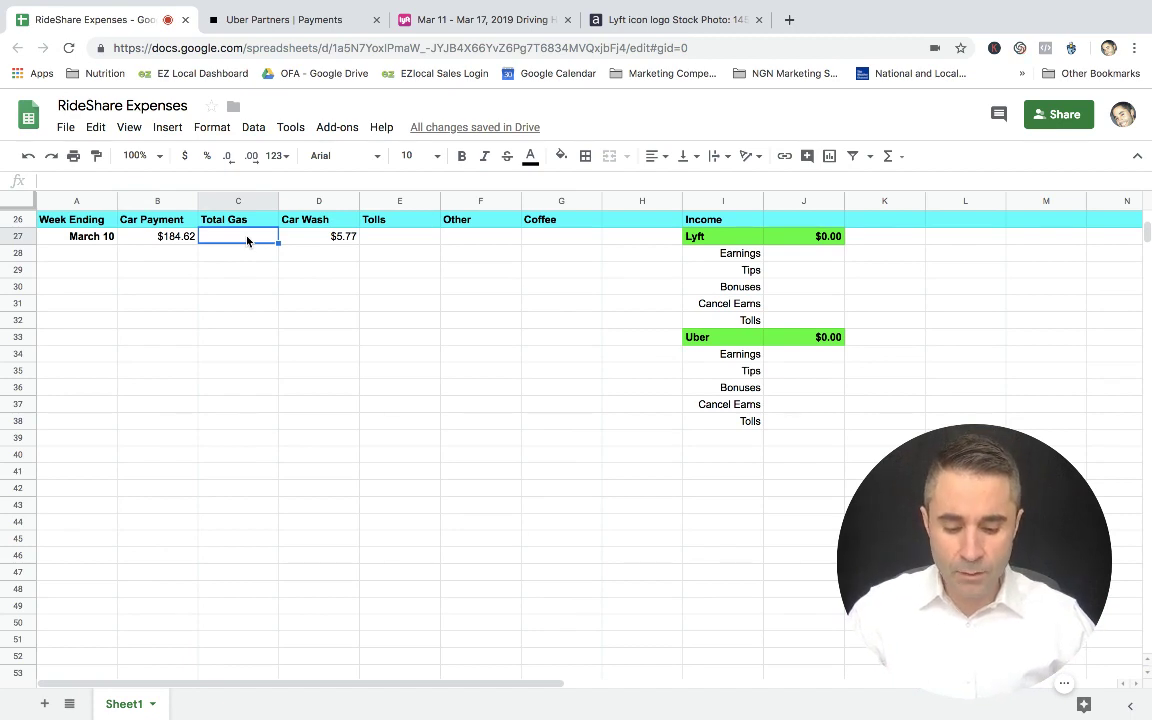
{"action": "type", "text": "24."}
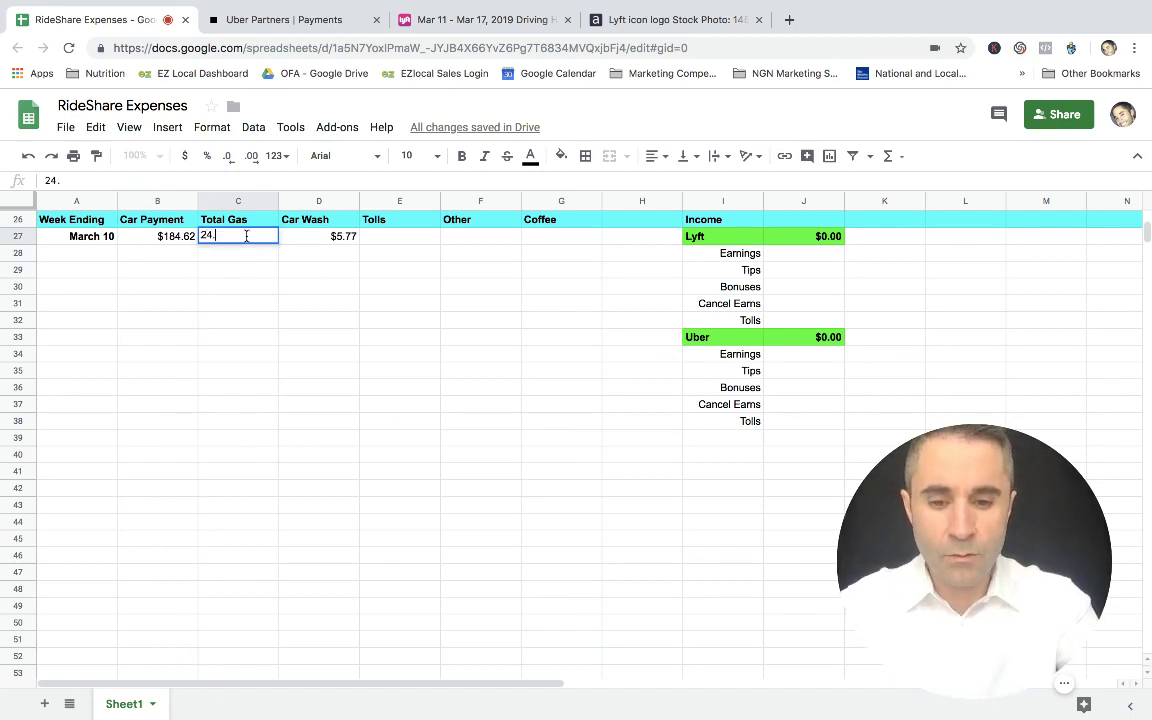
{"action": "type", "text": "53"}
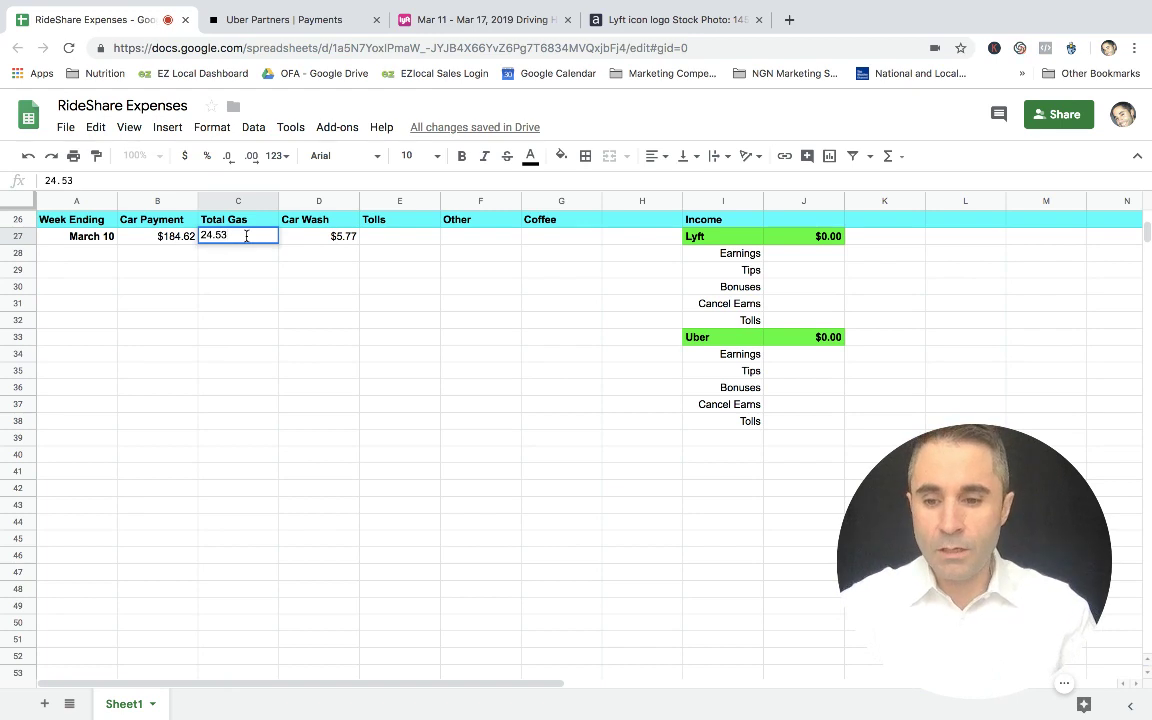
{"action": "key", "text": "Return"}
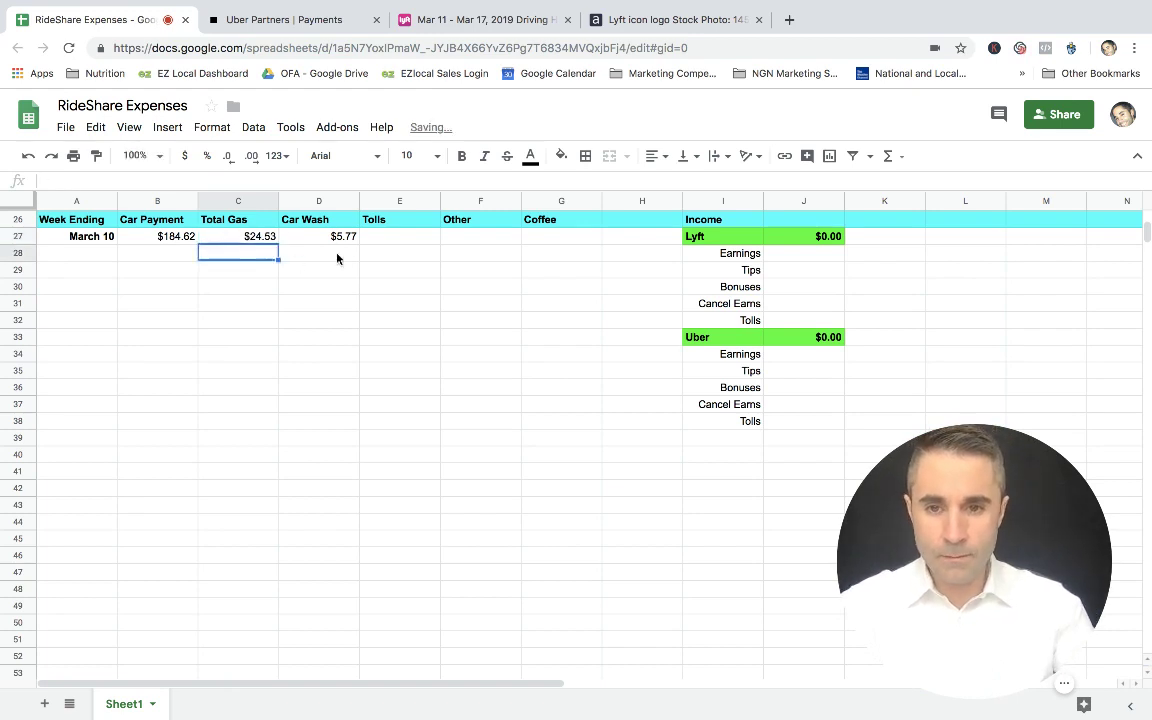
Step: Enter 3.68 in F27 and 2.12 in F28 under Other for the March 10 week
{"action": "left_click", "coordinate": [463, 235]}
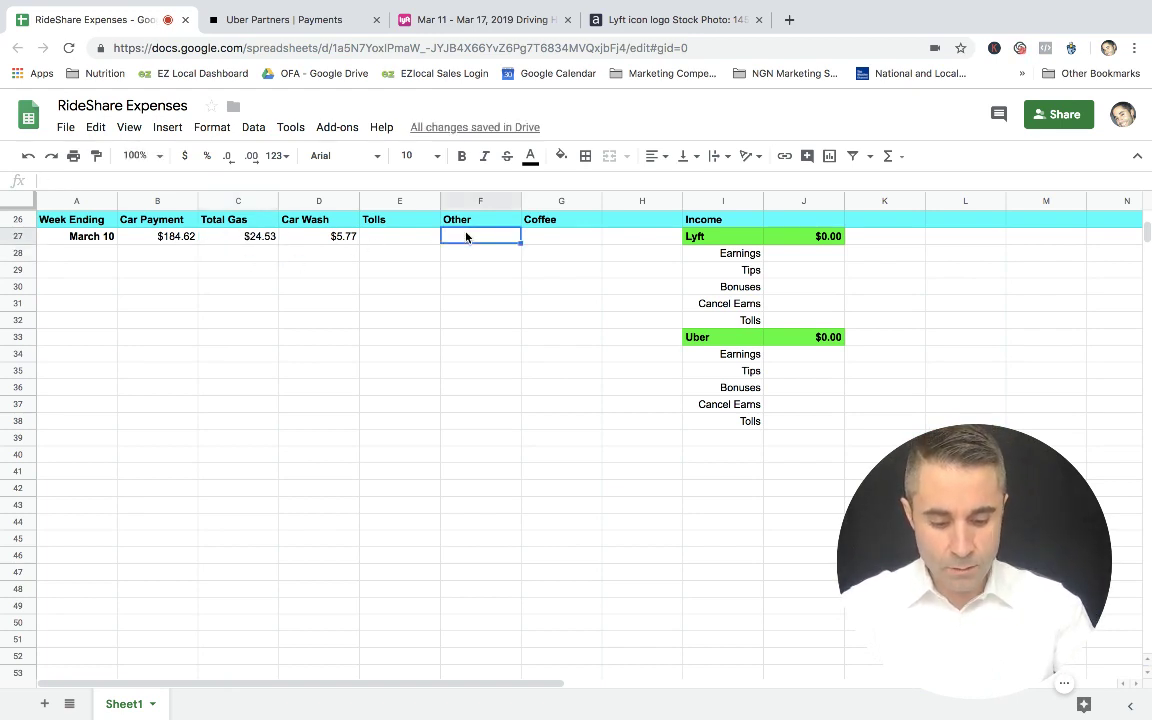
{"action": "type", "text": "3.68"}
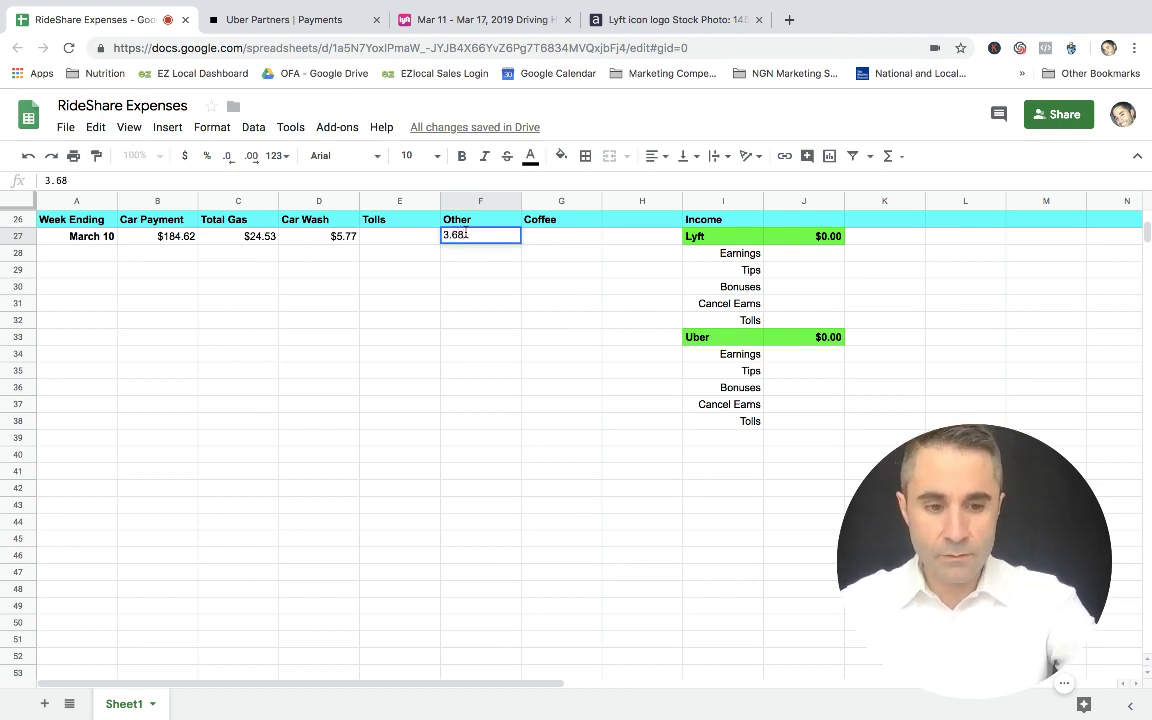
{"action": "key", "text": "Return"}
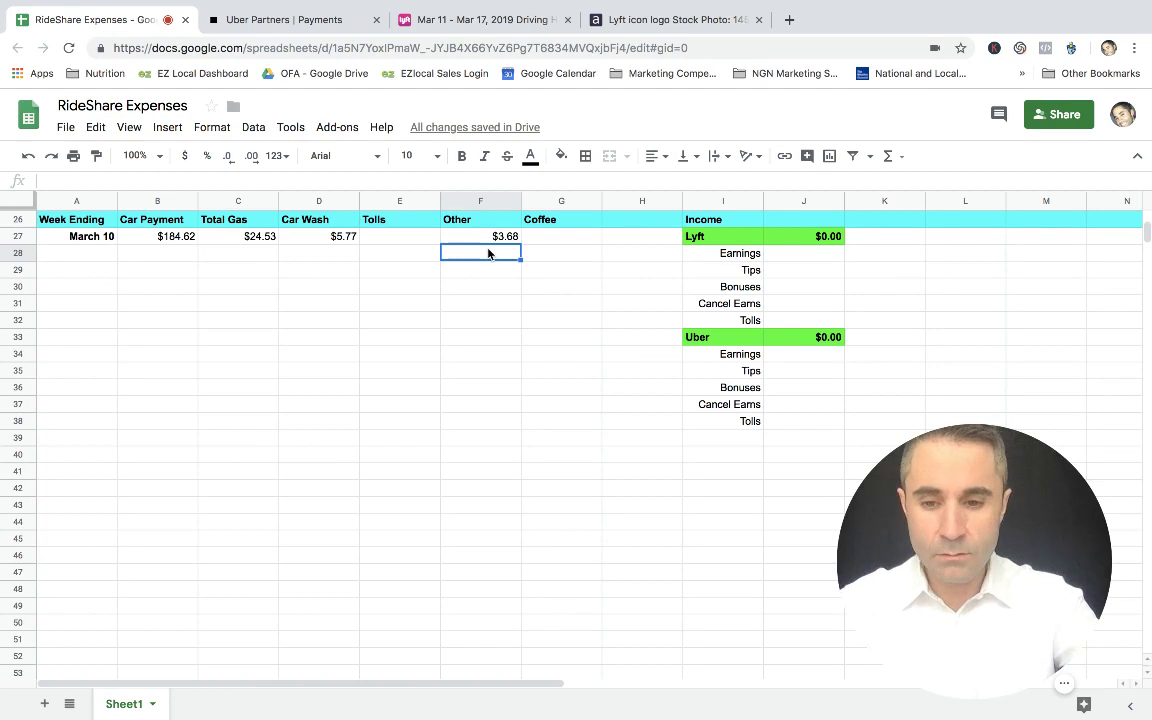
{"action": "type", "text": "2.12"}
{"action": "key", "text": "Return"}
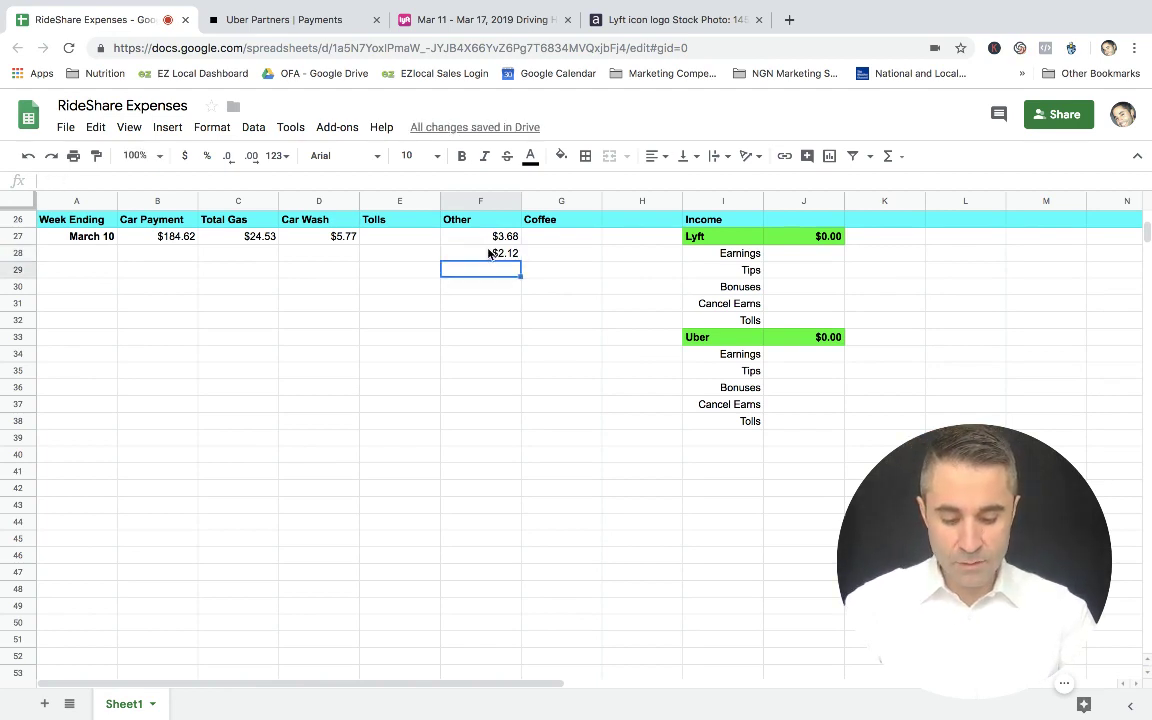
Step: Enter two coffee expenses of 1.35 each in G27 and G28 for the March 10 week
{"action": "left_click", "coordinate": [561, 236]}
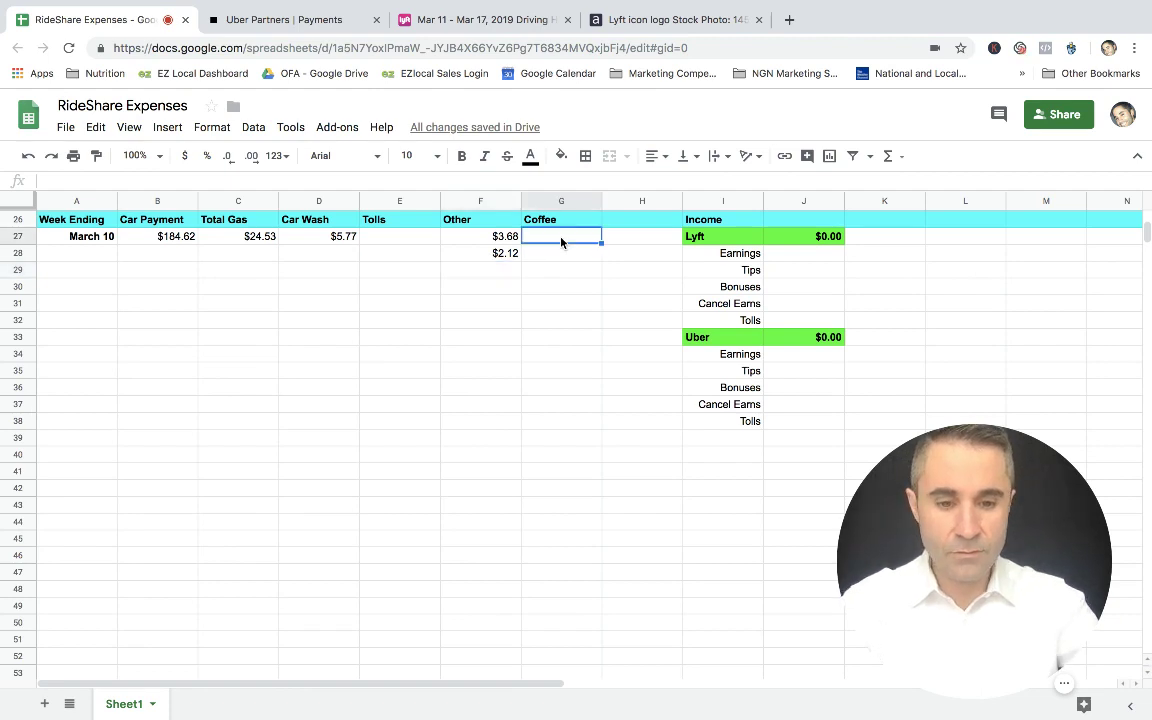
{"action": "type", "text": "1.35"}
{"action": "key", "text": "Return"}
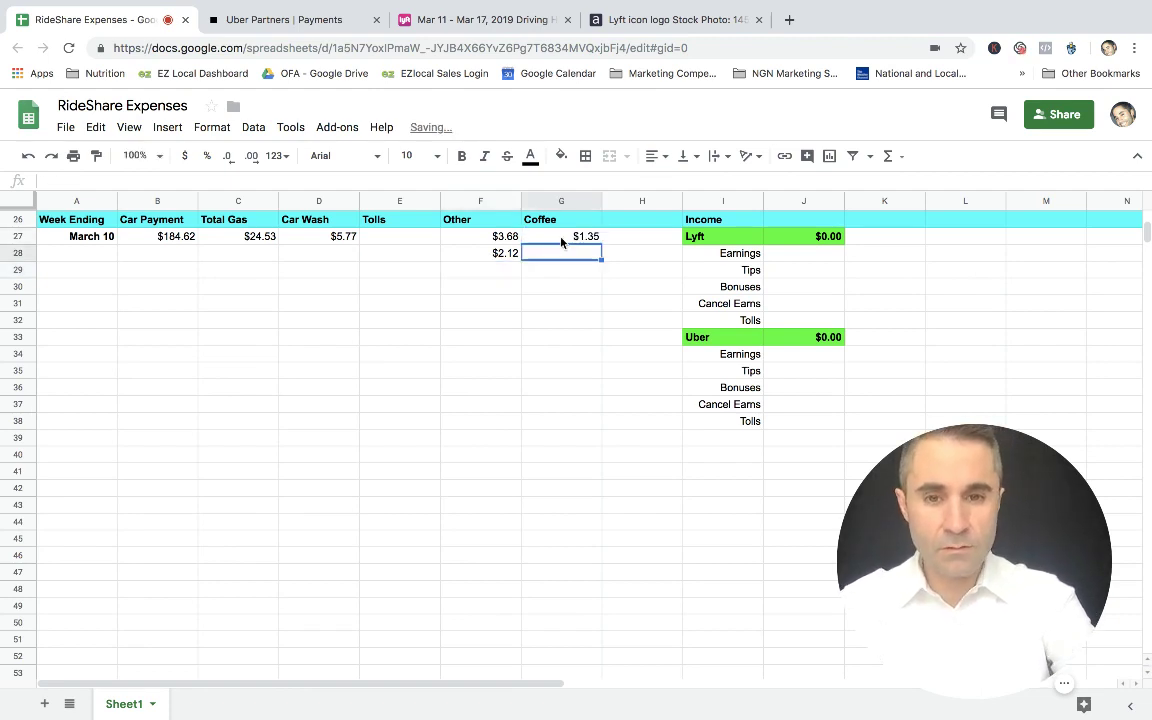
{"action": "type", "text": "1.35"}
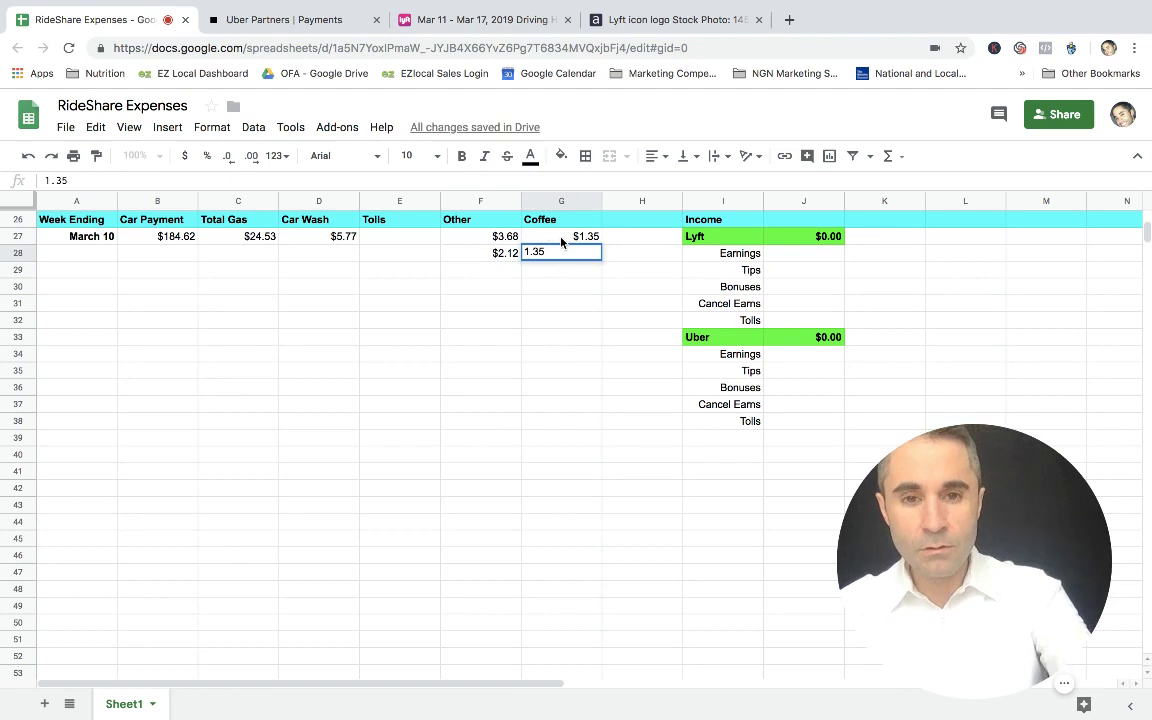
{"action": "key", "text": "Return"}
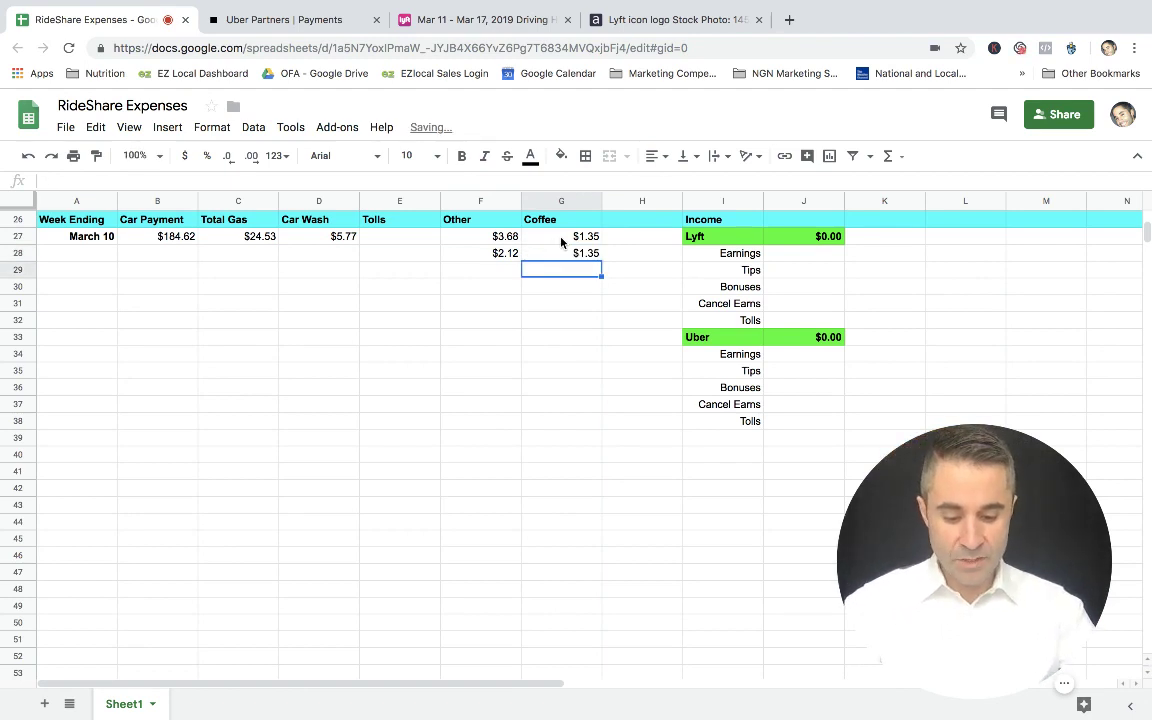
Step: Add a gas expense of 46 in C28 and a coffee expense of 10 in G29
{"action": "left_click", "coordinate": [256, 256]}
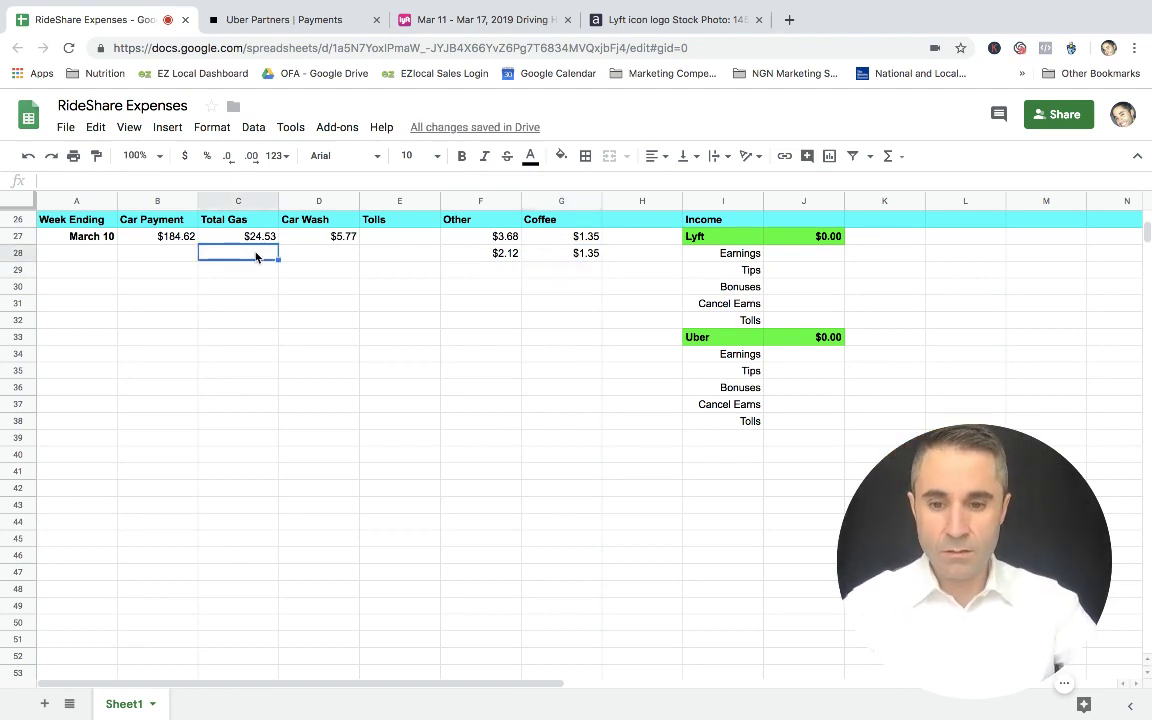
{"action": "type", "text": "46"}
{"action": "key", "text": "Return"}
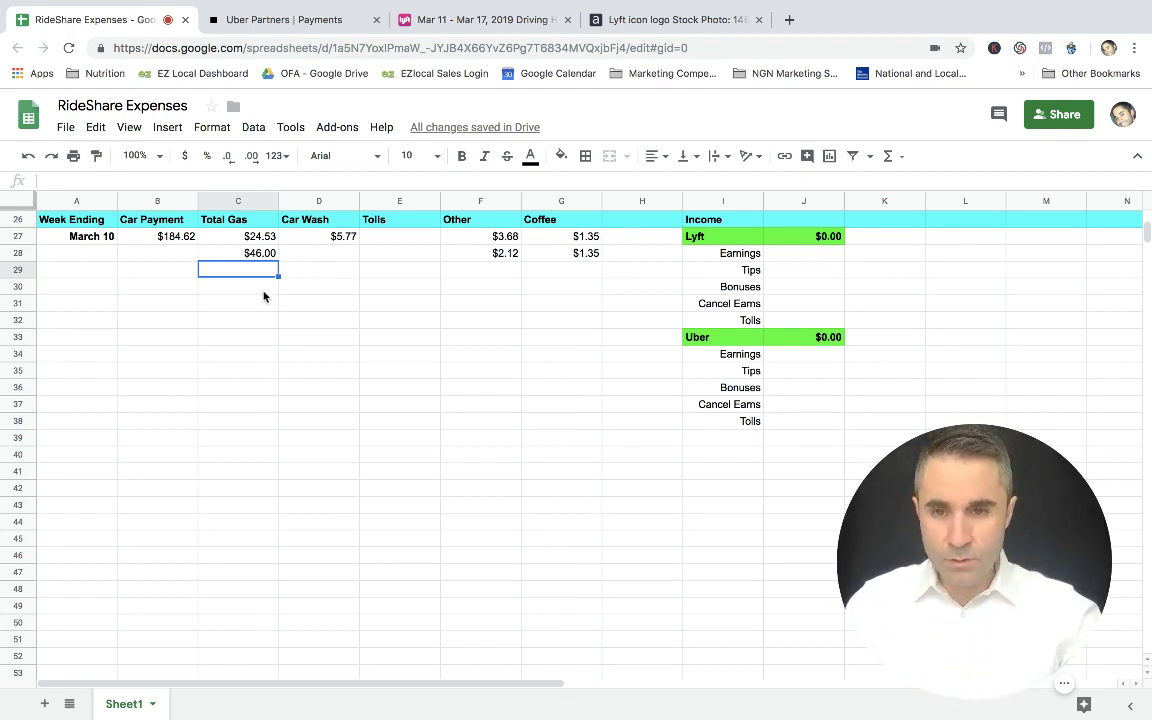
{"action": "left_click", "coordinate": [572, 276]}
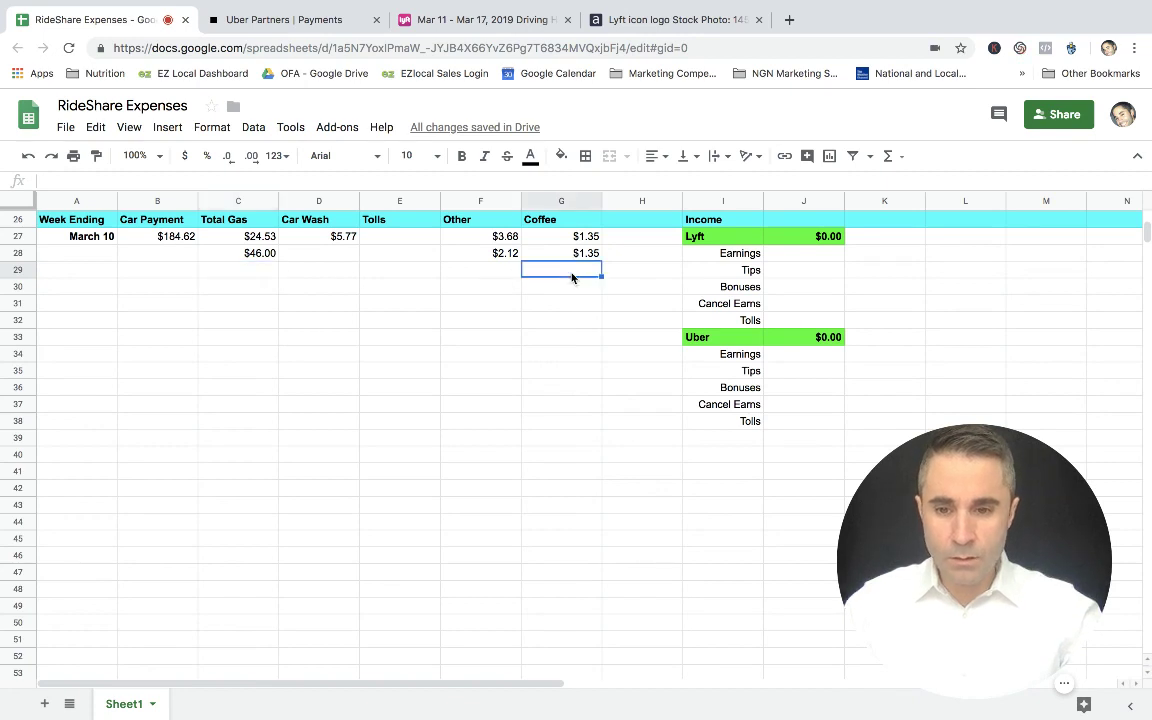
{"action": "type", "text": "10"}
{"action": "key", "text": "Return"}
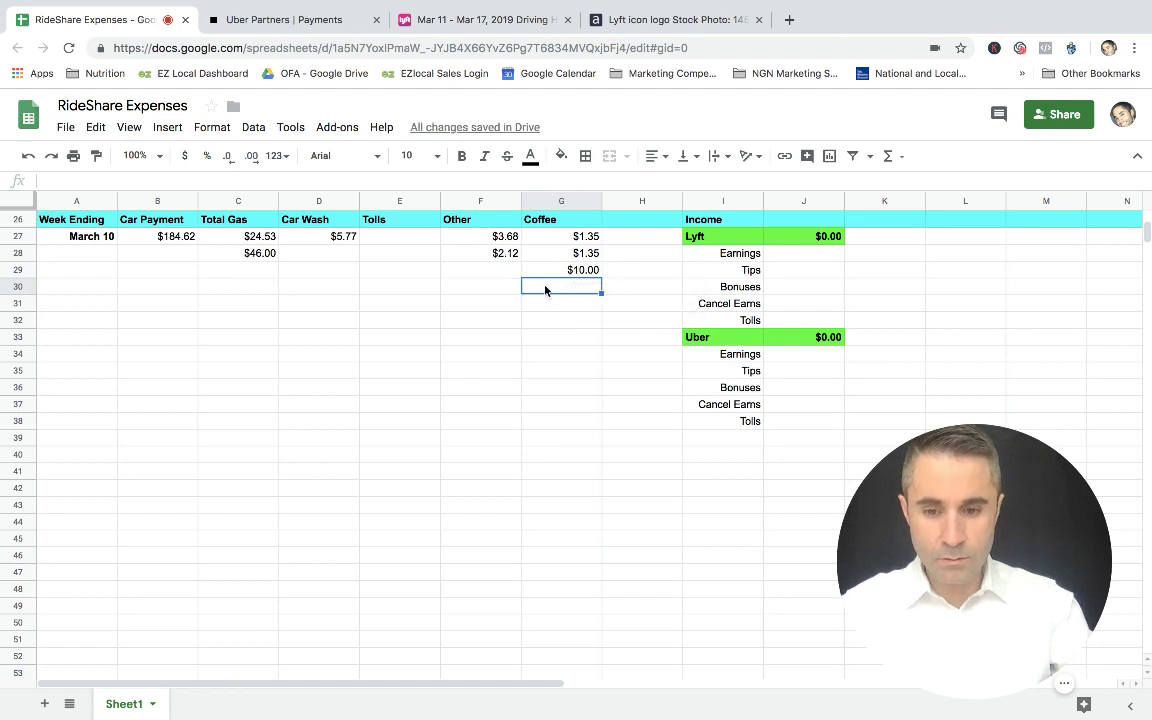
Step: Add 3 under Other in F29 and a gas expense of 44.26 in C29
{"action": "left_click", "coordinate": [496, 270]}
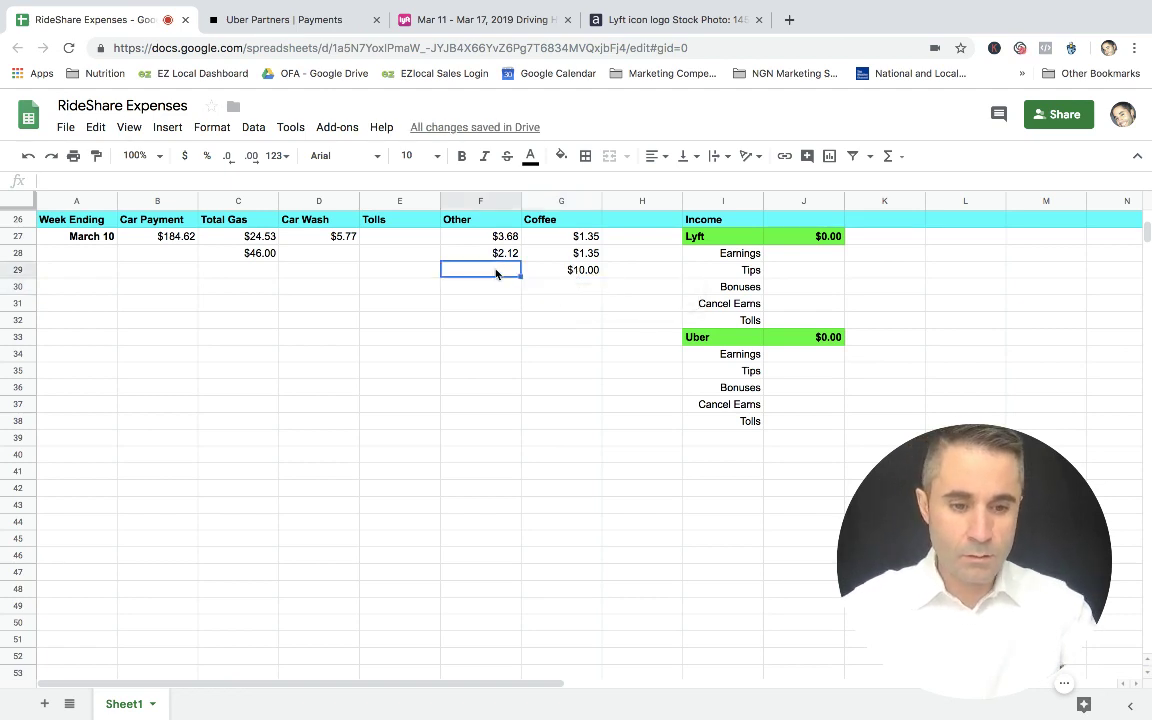
{"action": "type", "text": "3"}
{"action": "key", "text": "Return"}
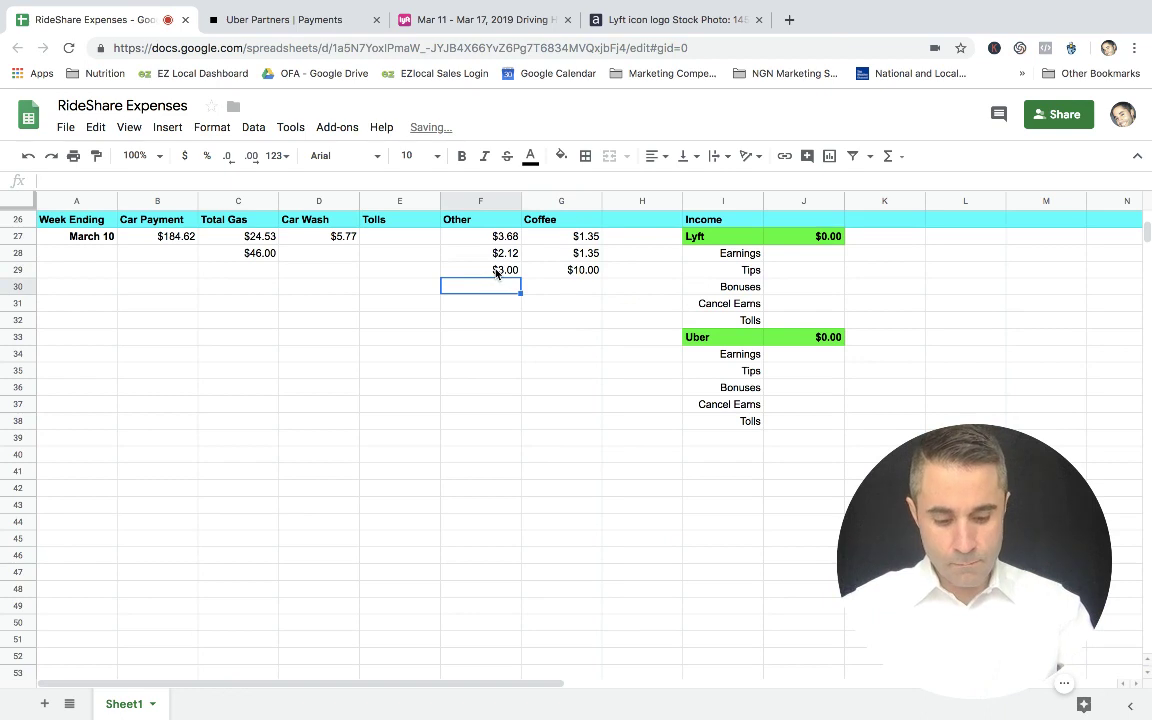
{"action": "left_click", "coordinate": [250, 276]}
{"action": "type", "text": ".26"}
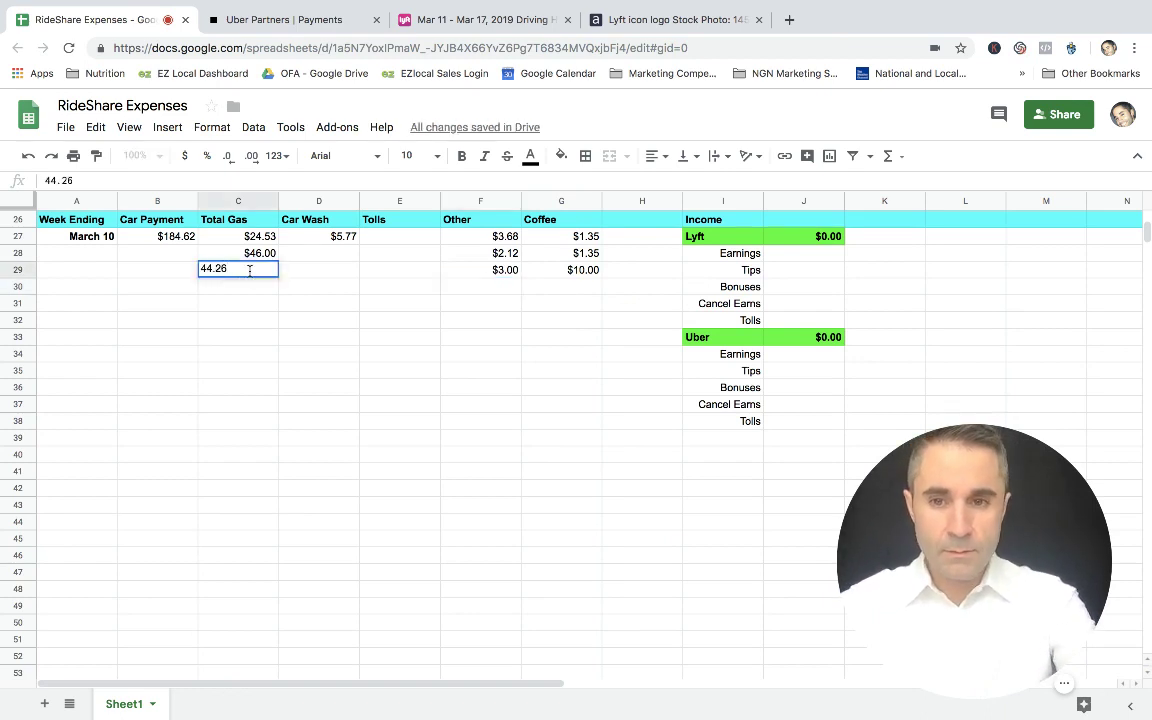
{"action": "key", "text": "Return"}
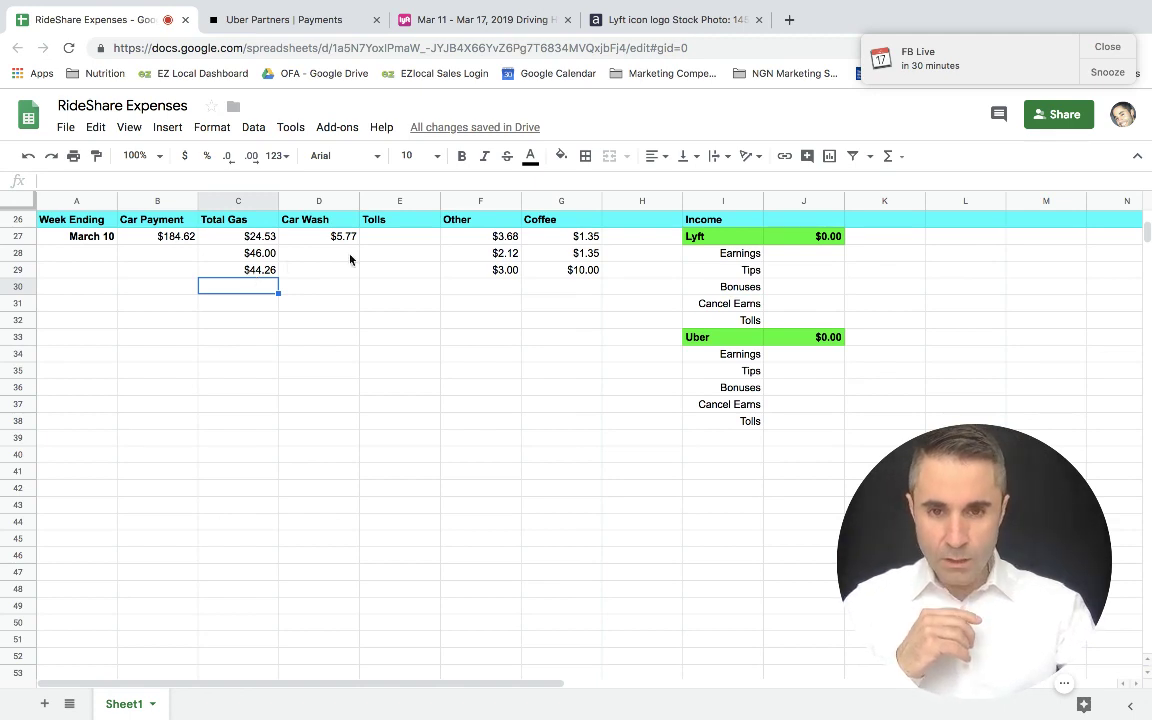
Step: Add a coffee expense of 1.25 in G30 and 3.58 under Other in F30
{"action": "left_click", "coordinate": [567, 291]}
{"action": "type", "text": "1."}
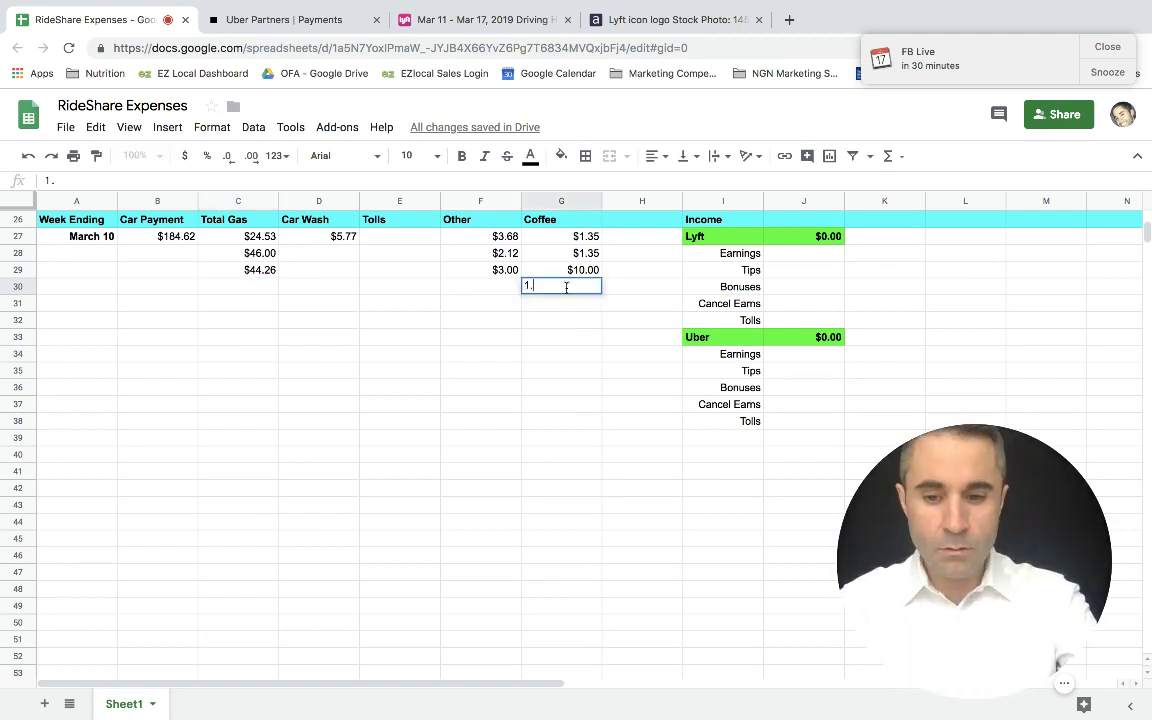
{"action": "type", "text": "25"}
{"action": "key", "text": "Return"}
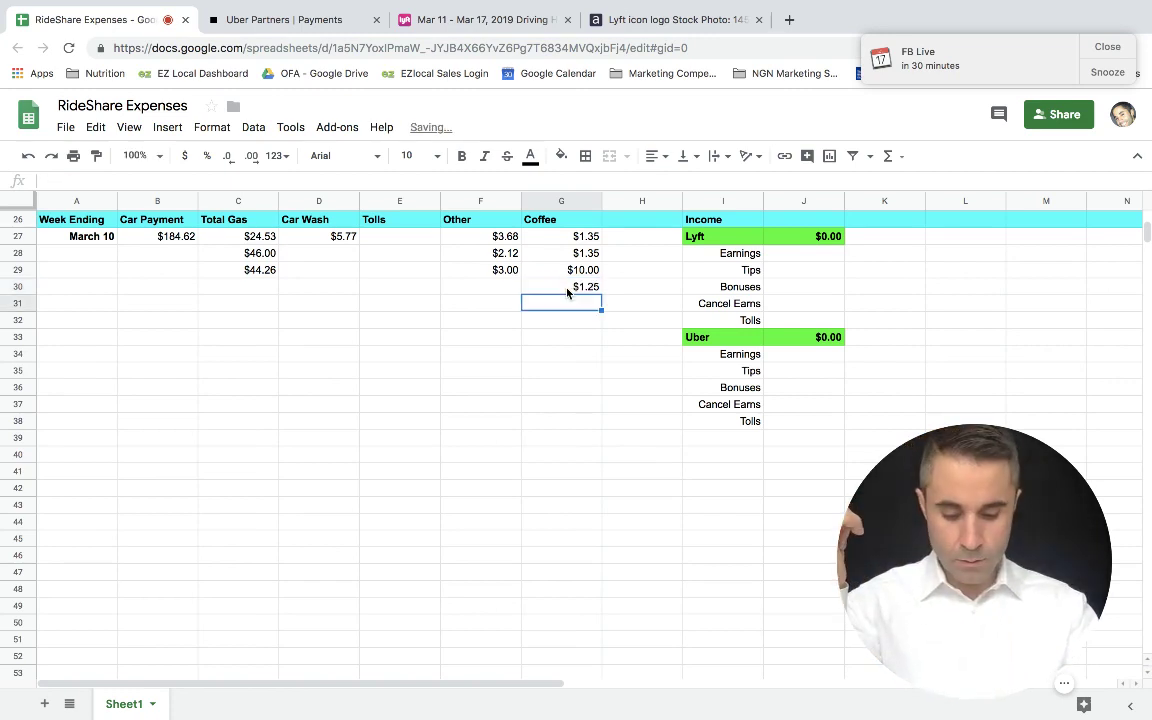
{"action": "left_click", "coordinate": [505, 292]}
{"action": "type", "text": "3.58"}
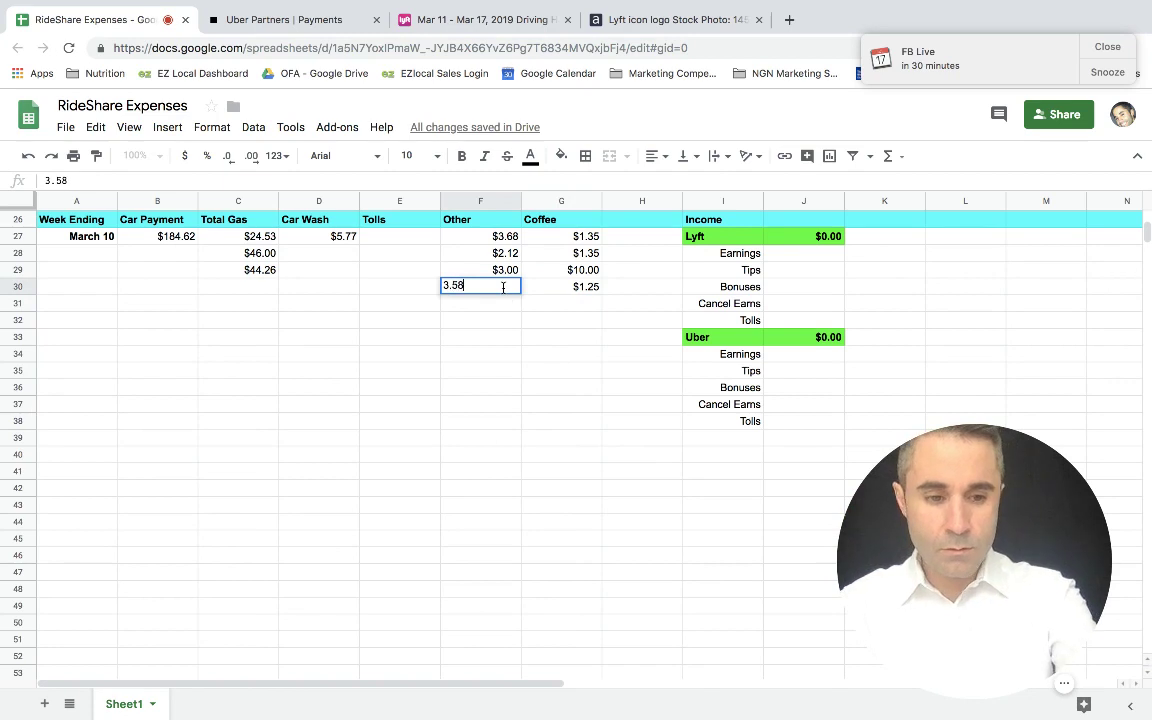
{"action": "key", "text": "Return"}
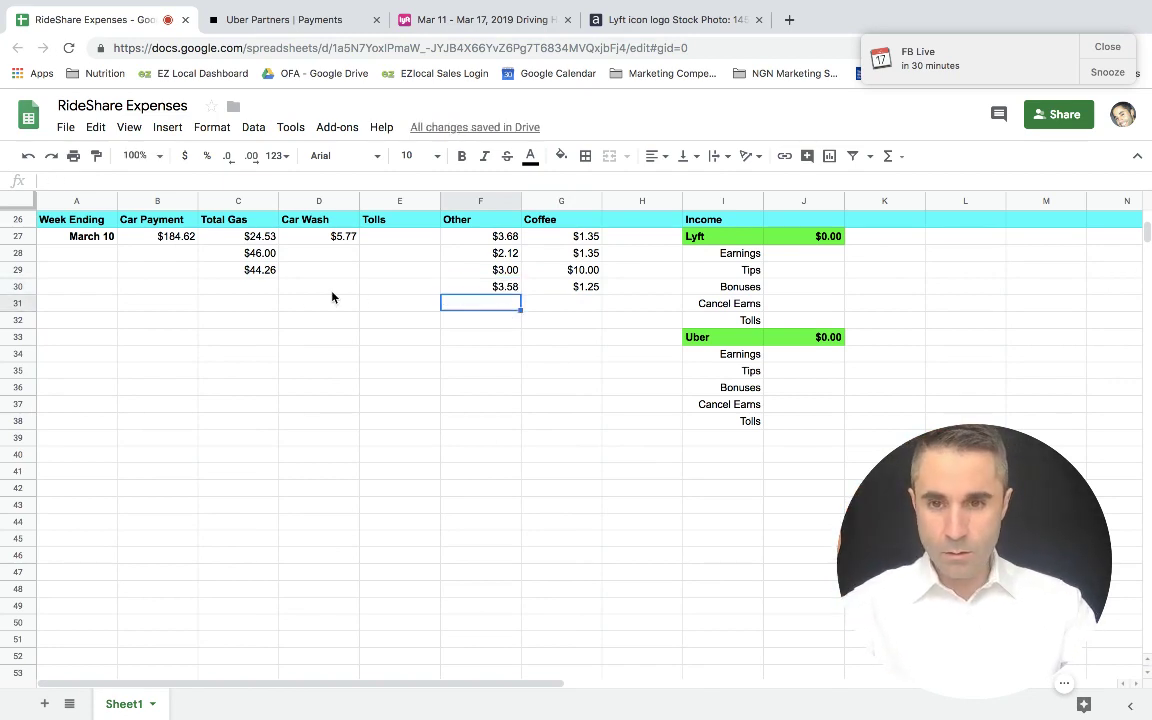
Step: Add a gas expense of 41.74 in C30 for the March 10 week
{"action": "left_click", "coordinate": [255, 290]}
{"action": "type", "text": "41"}
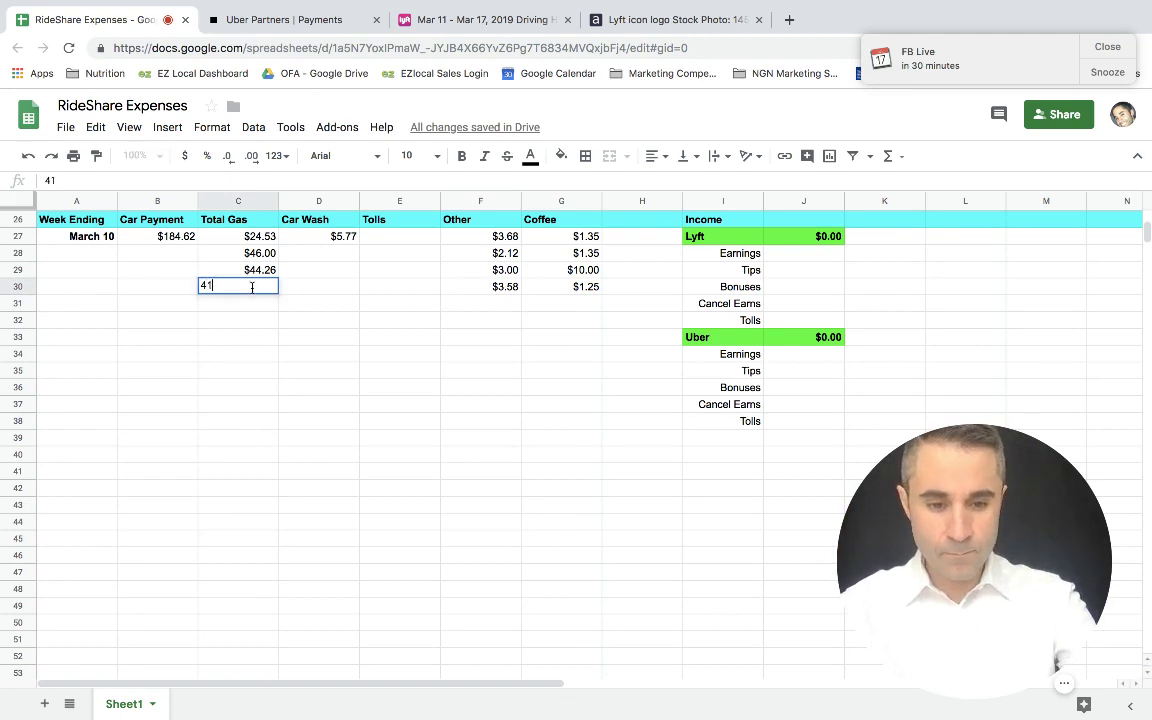
{"action": "type", "text": ".74"}
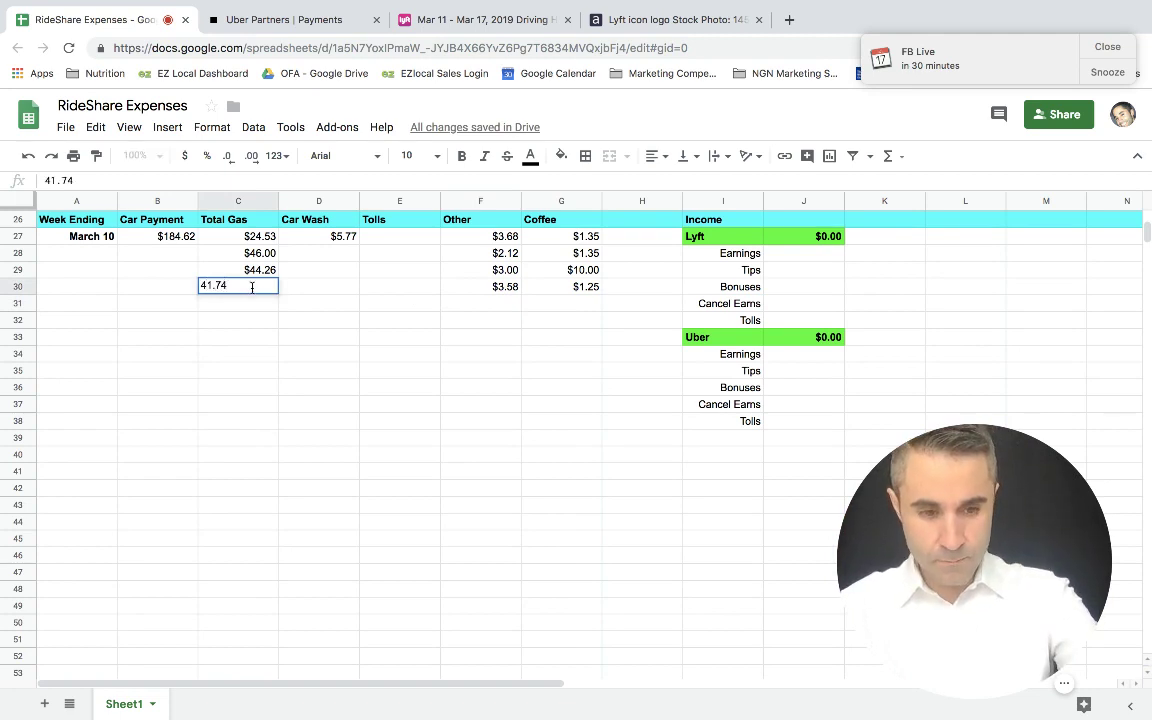
{"action": "key", "text": "Return"}
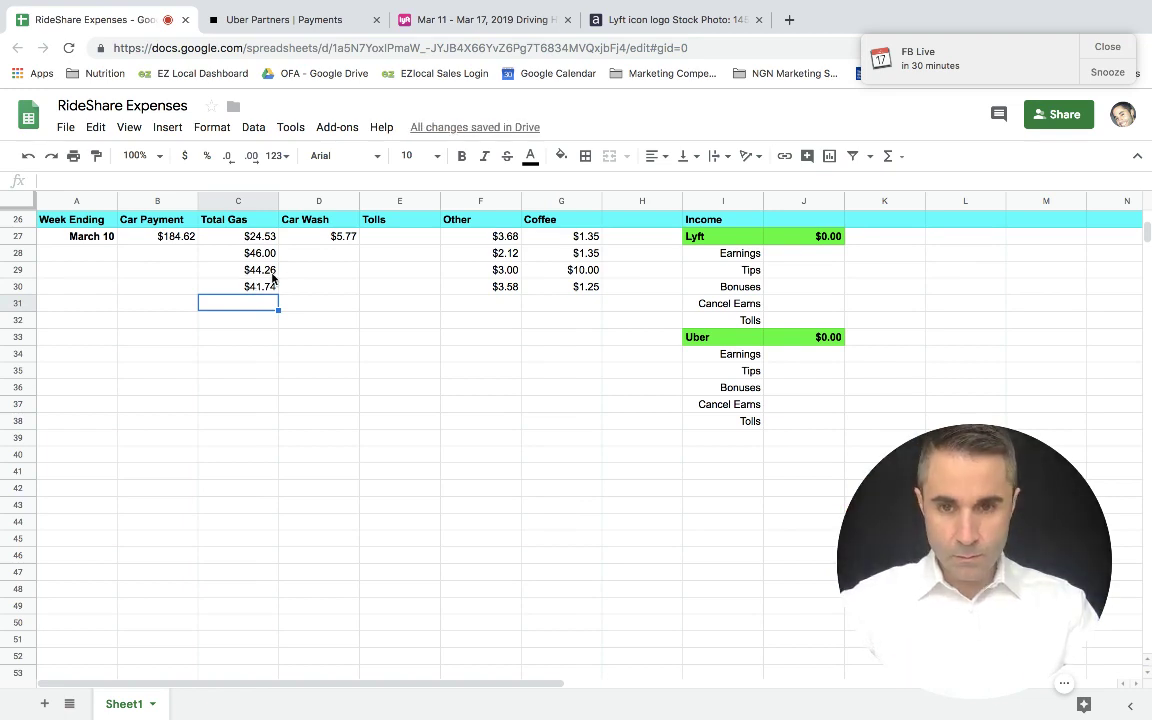
Step: Add expenses of 1.89 and 1.25 under Other in F31 and F32
{"action": "left_click", "coordinate": [487, 309]}
{"action": "type", "text": "1.89"}
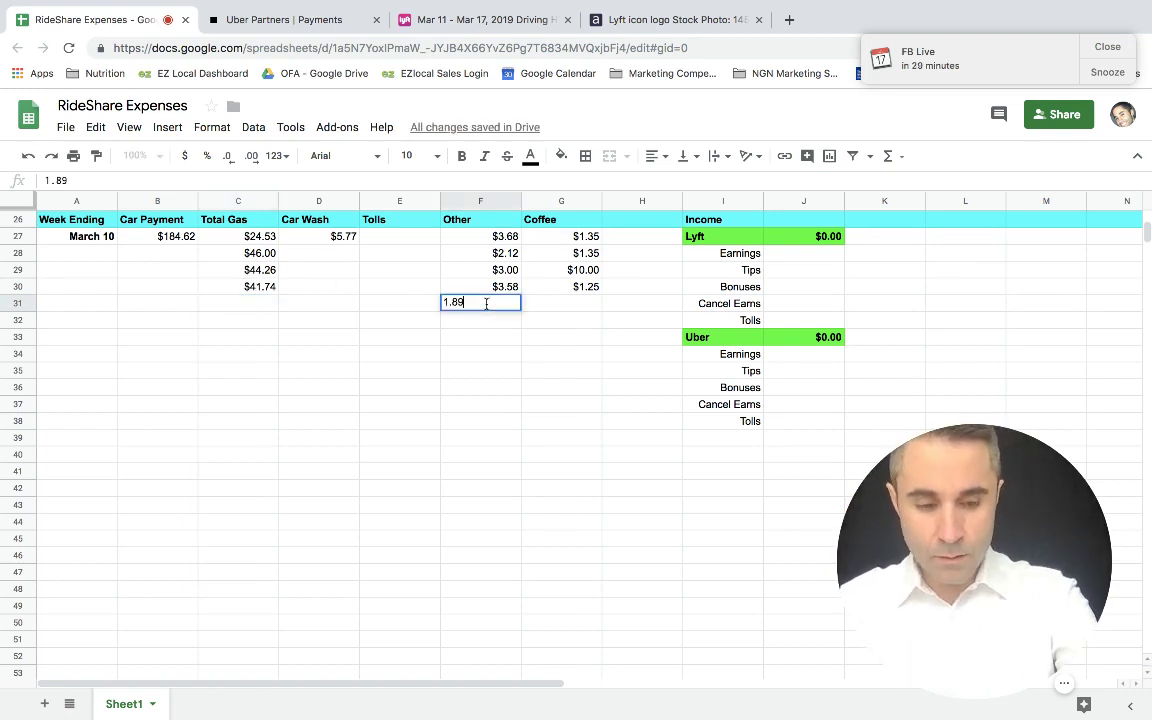
{"action": "key", "text": "Return"}
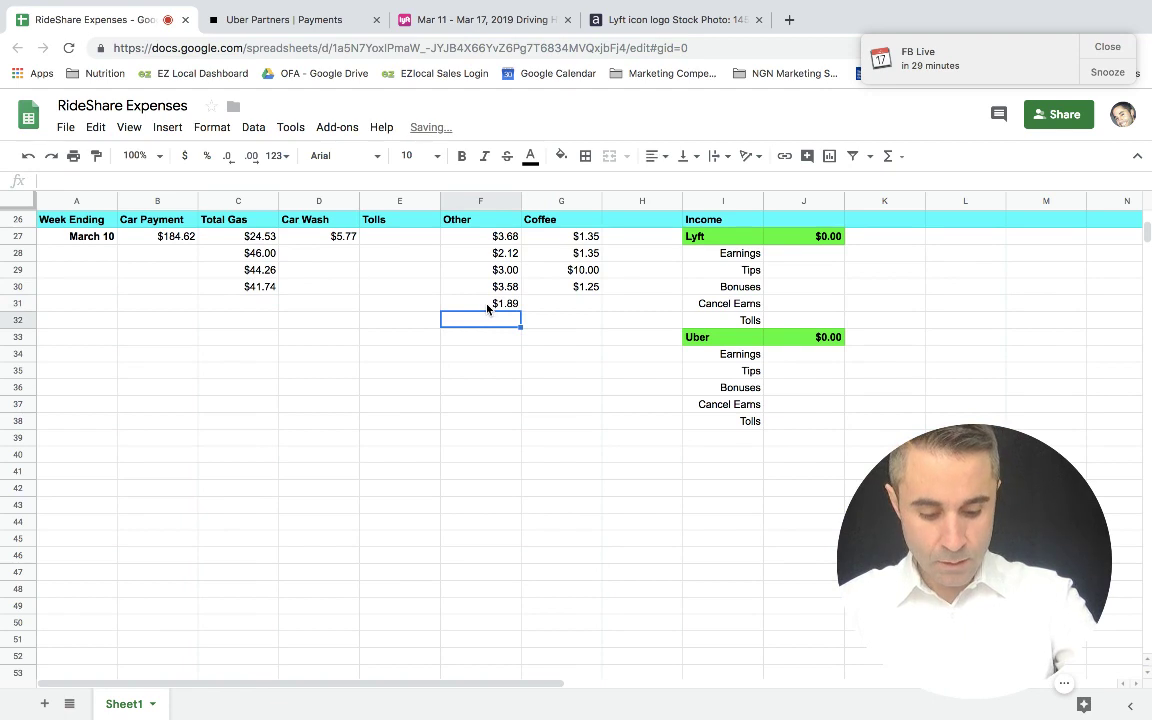
{"action": "type", "text": "1.25"}
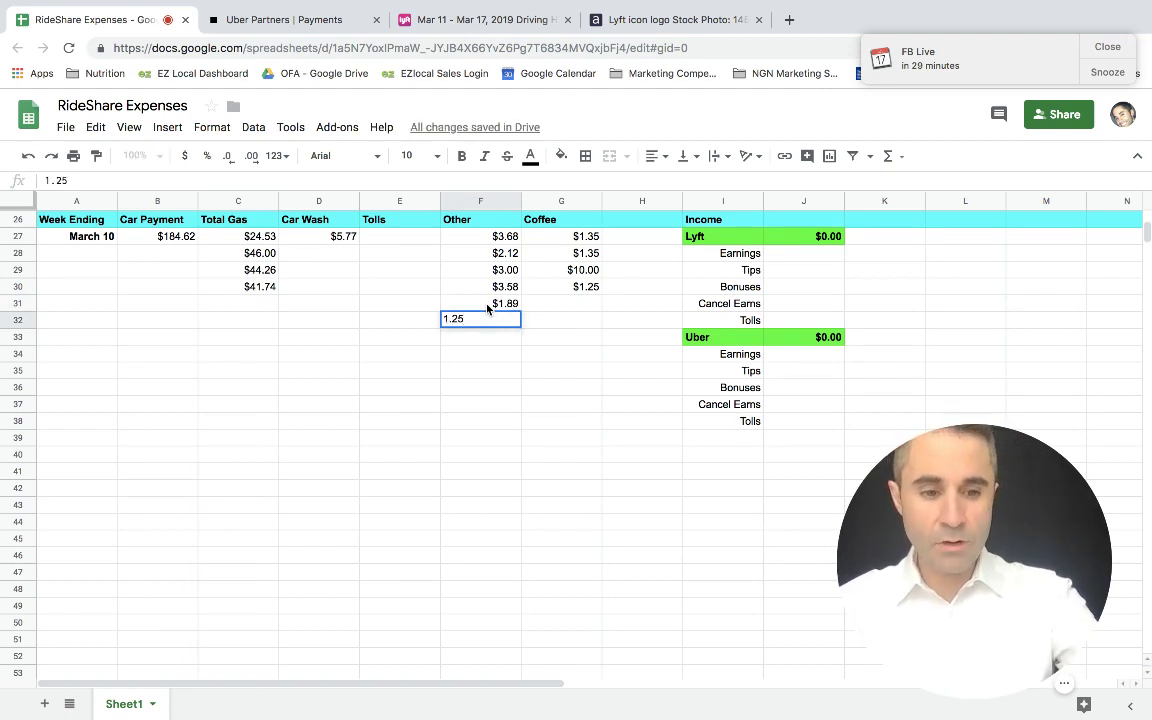
{"action": "key", "text": "Return"}
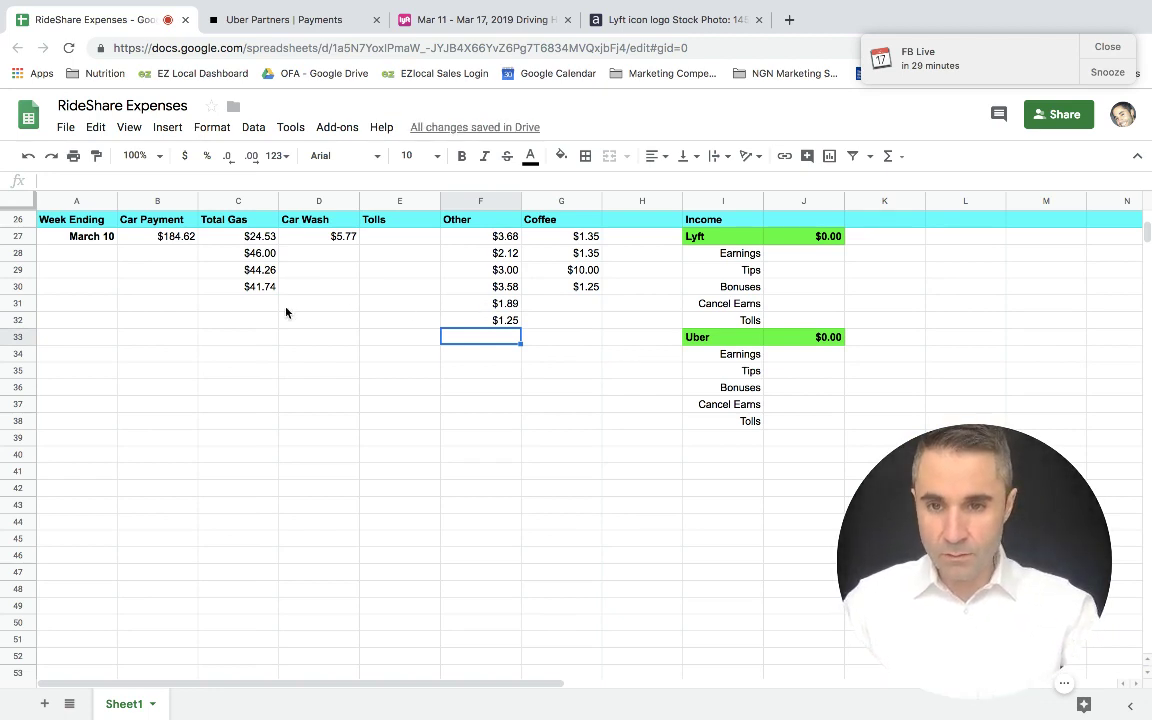
Step: Add a gas expense of 41.41 in C31 for the March 10 week
{"action": "left_click", "coordinate": [250, 310]}
{"action": "type", "text": "41"}
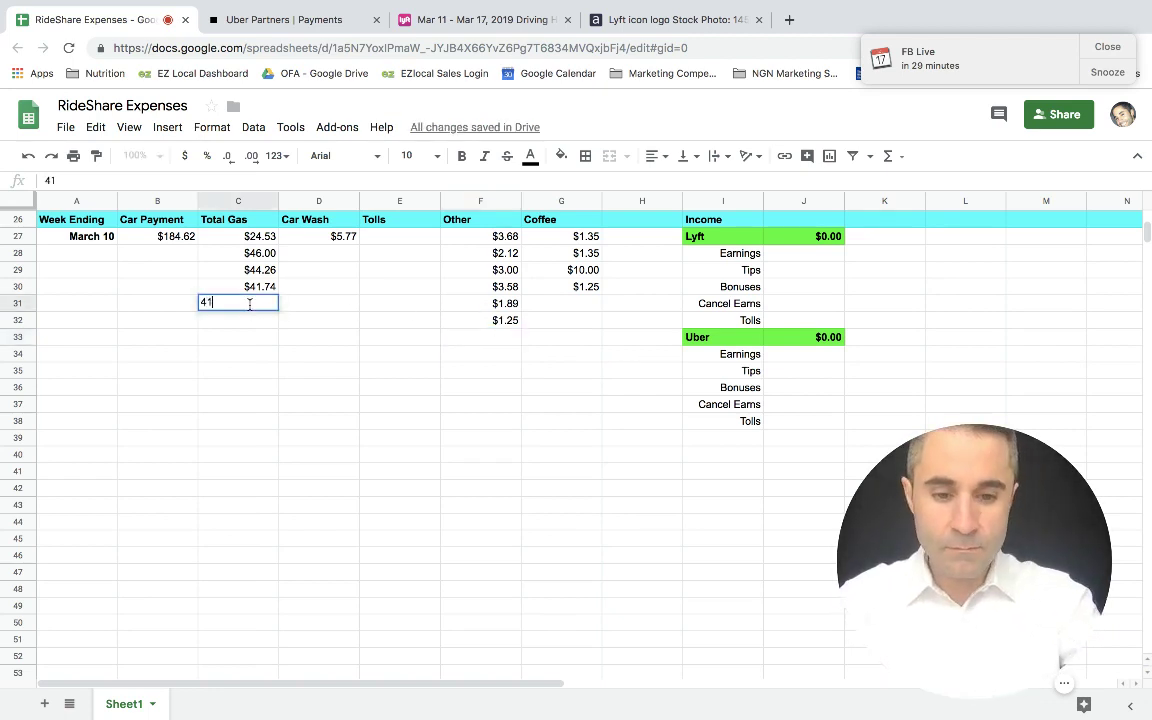
{"action": "type", "text": ".41"}
{"action": "key", "text": "Return"}
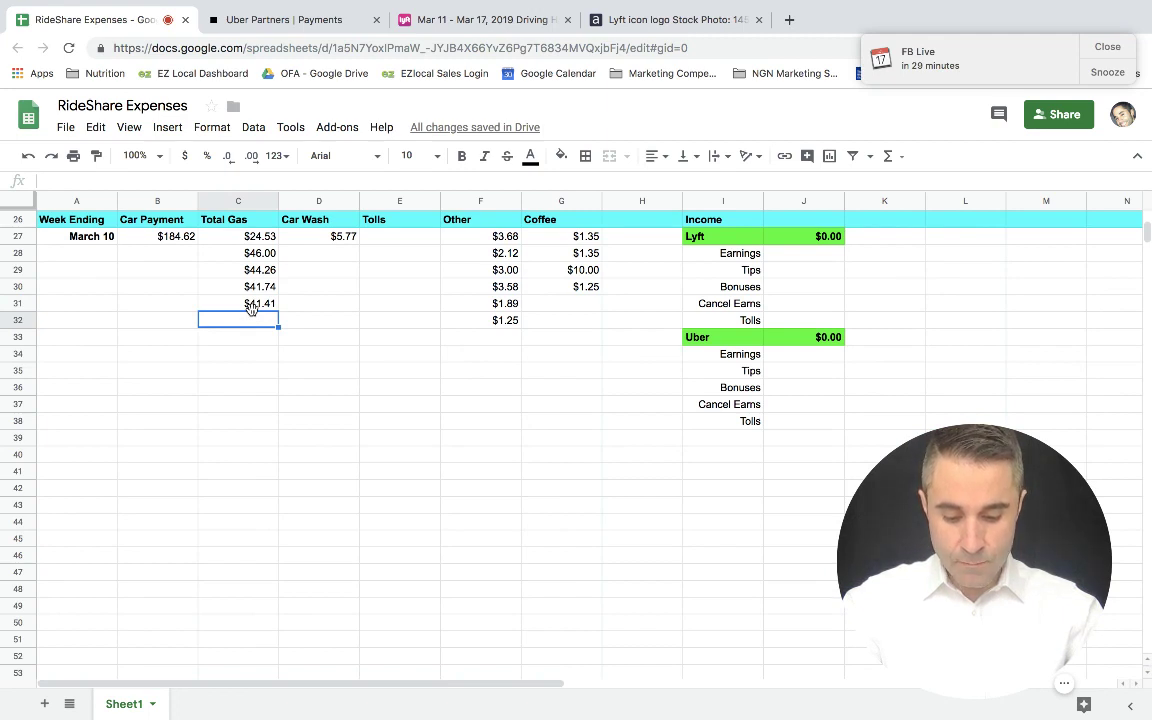
Step: Add expenses of 10.86 and 3 under Other in F33 and F34
{"action": "left_click", "coordinate": [495, 339]}
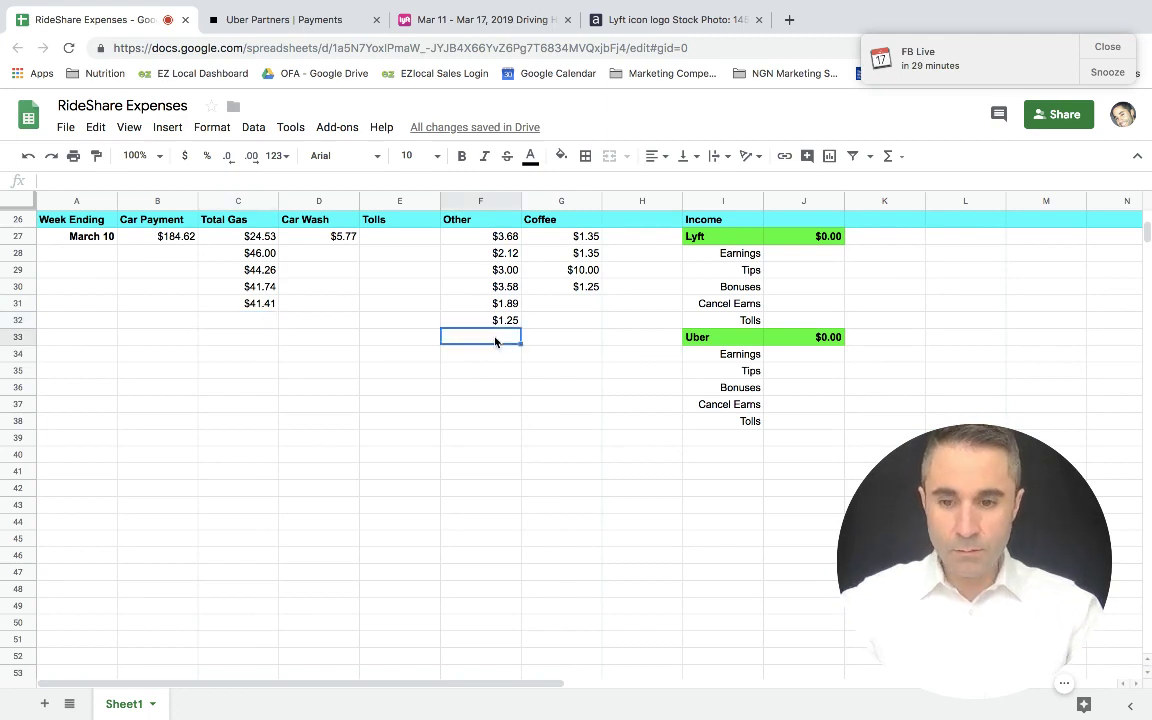
{"action": "type", "text": "10."}
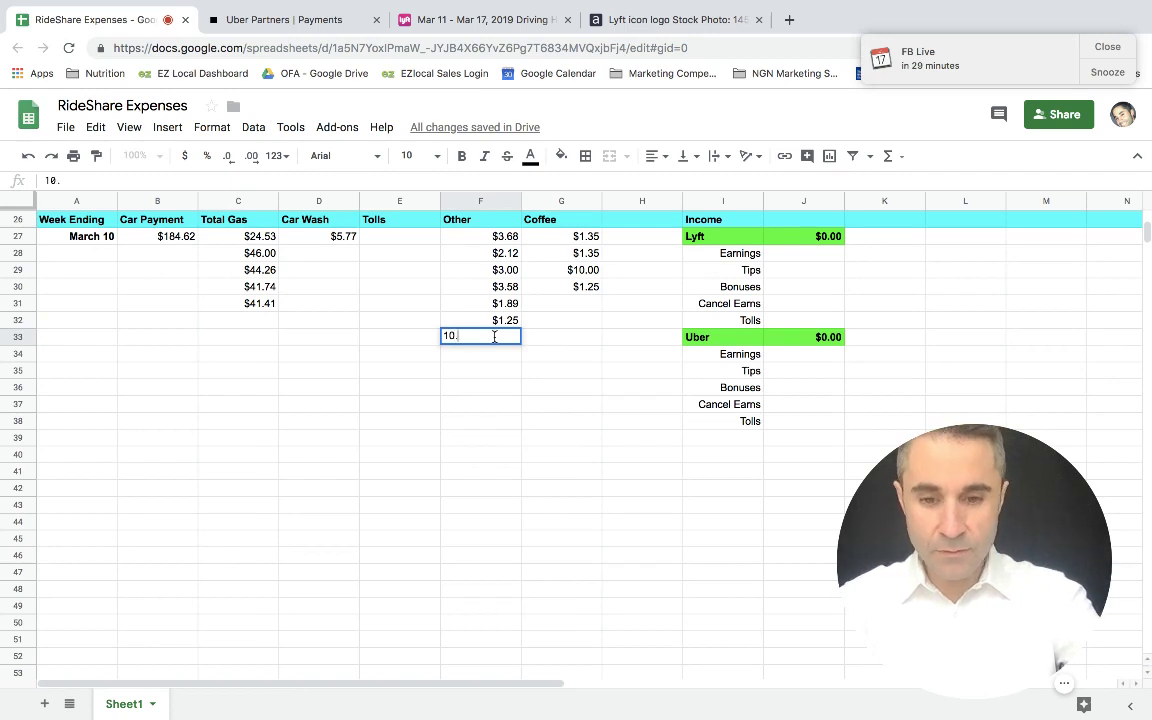
{"action": "type", "text": "86"}
{"action": "key", "text": "Return"}
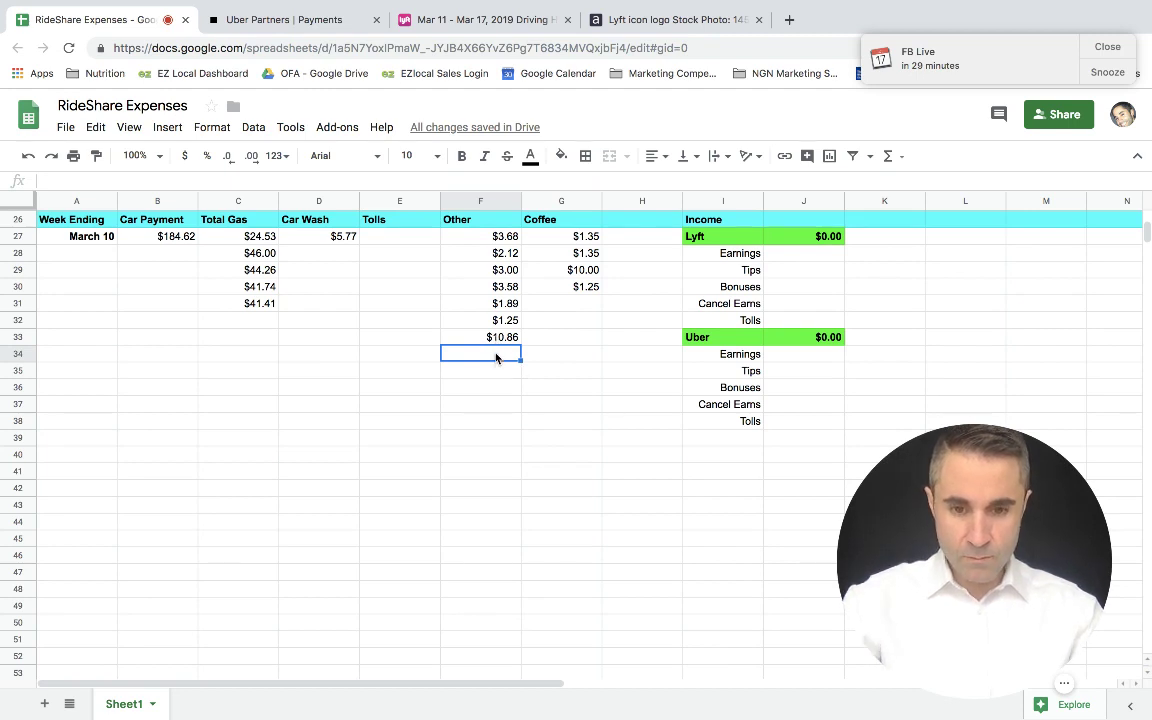
{"action": "type", "text": "3"}
{"action": "key", "text": "Return"}
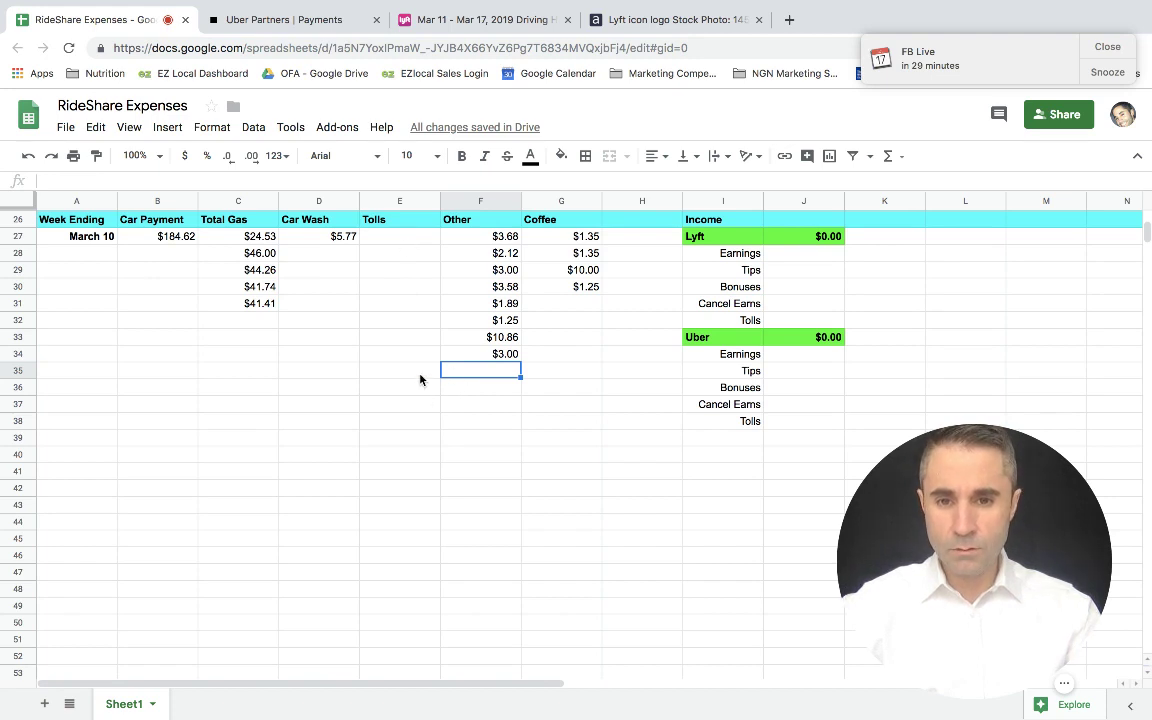
Step: Total the Car Payment column in B35 with a SUM of B27:B34
{"action": "left_click", "coordinate": [186, 375]}
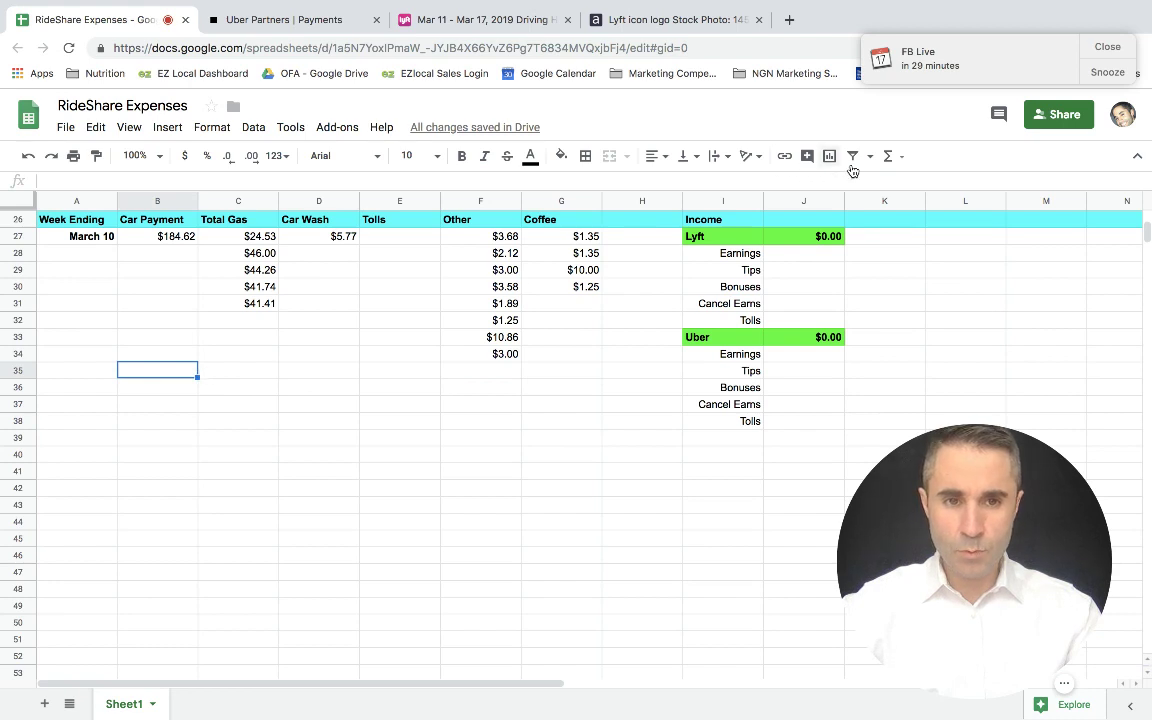
{"action": "left_click", "coordinate": [892, 156]}
{"action": "left_click", "coordinate": [902, 184]}
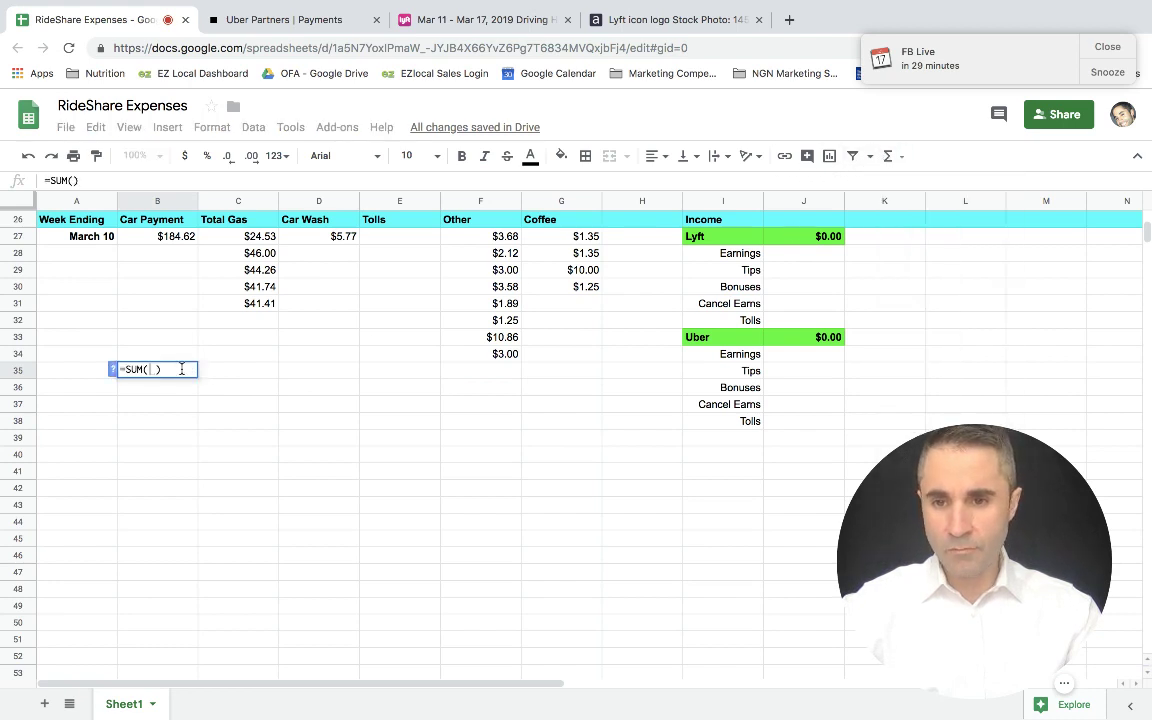
{"action": "left_click_drag", "start_coordinate": [183, 248], "coordinate": [188, 352]}
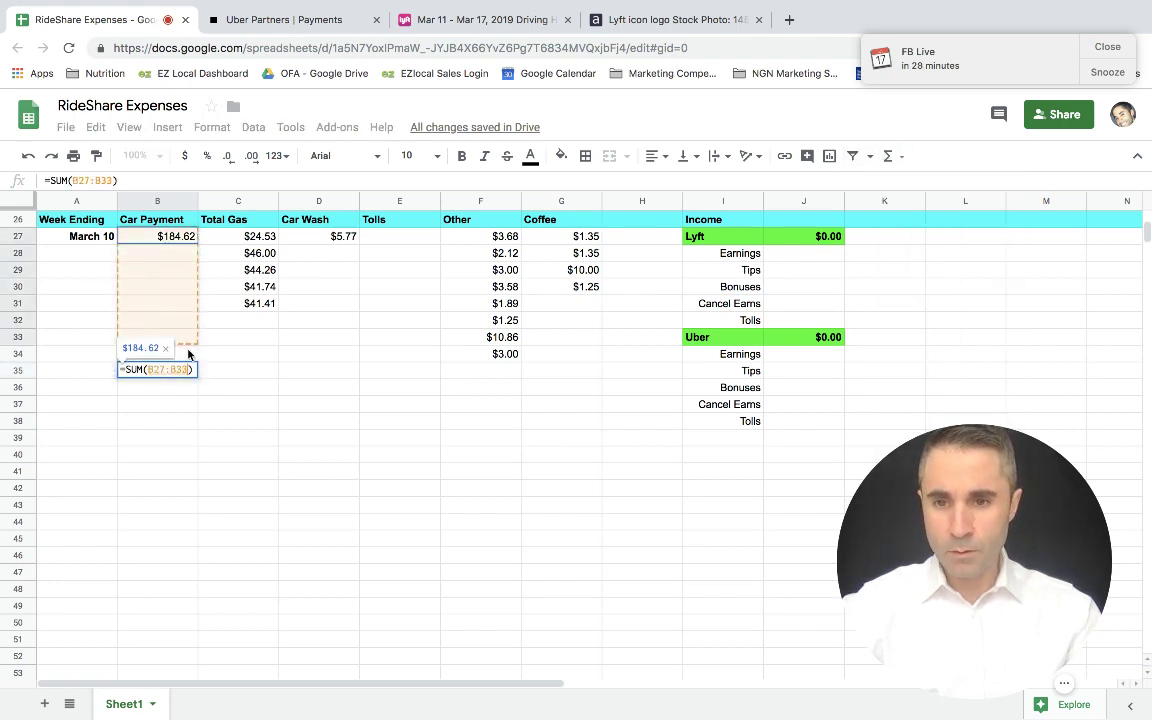
{"action": "key", "text": "Return"}
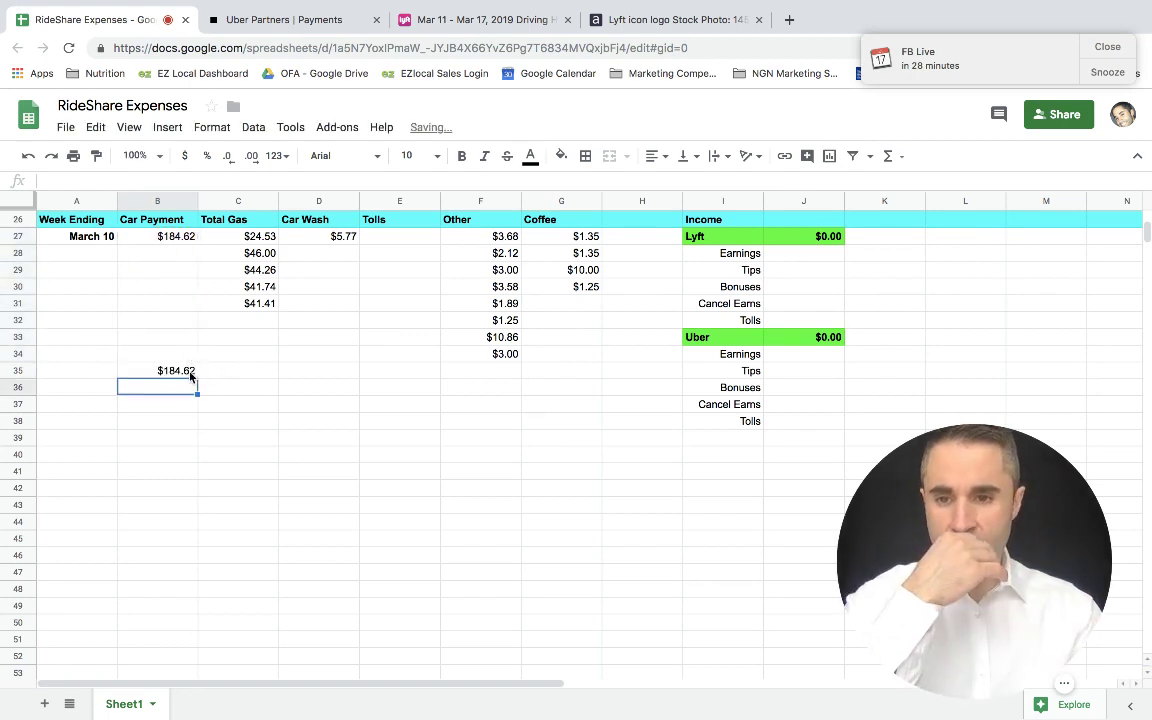
Step: Fill the B35 total formula across row 35 through the Coffee column in G35
{"action": "left_click", "coordinate": [190, 371]}
{"action": "left_click_drag", "start_coordinate": [201, 381], "coordinate": [587, 375]}
{"action": "left_click", "coordinate": [494, 427]}
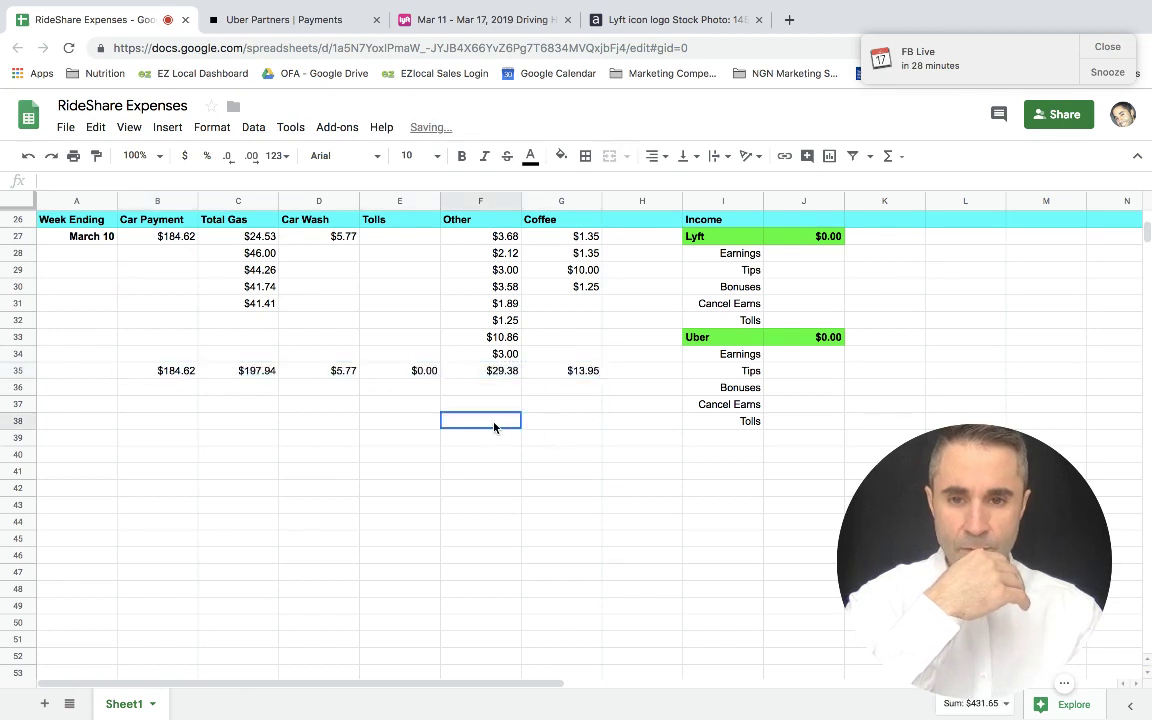
Step: Compute the week's overall expenses in G37 with a SUM of B35:G35, and dismiss the FB Live calendar reminder
{"action": "left_click", "coordinate": [549, 404]}
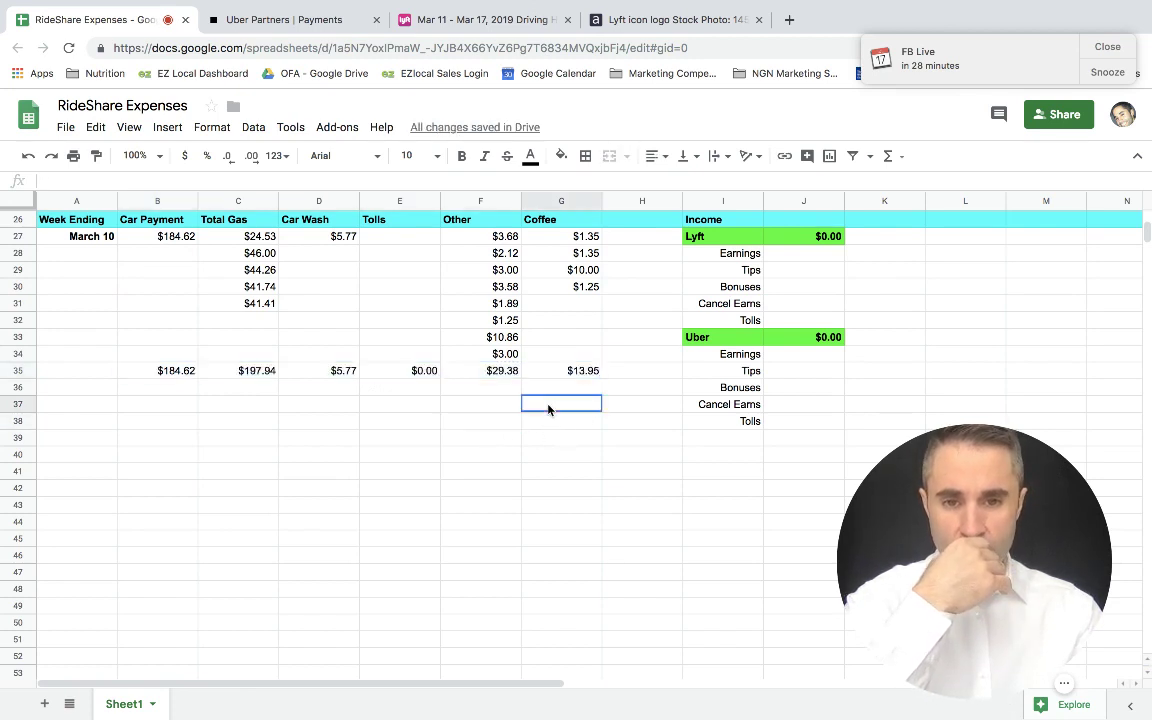
{"action": "left_click", "coordinate": [888, 155]}
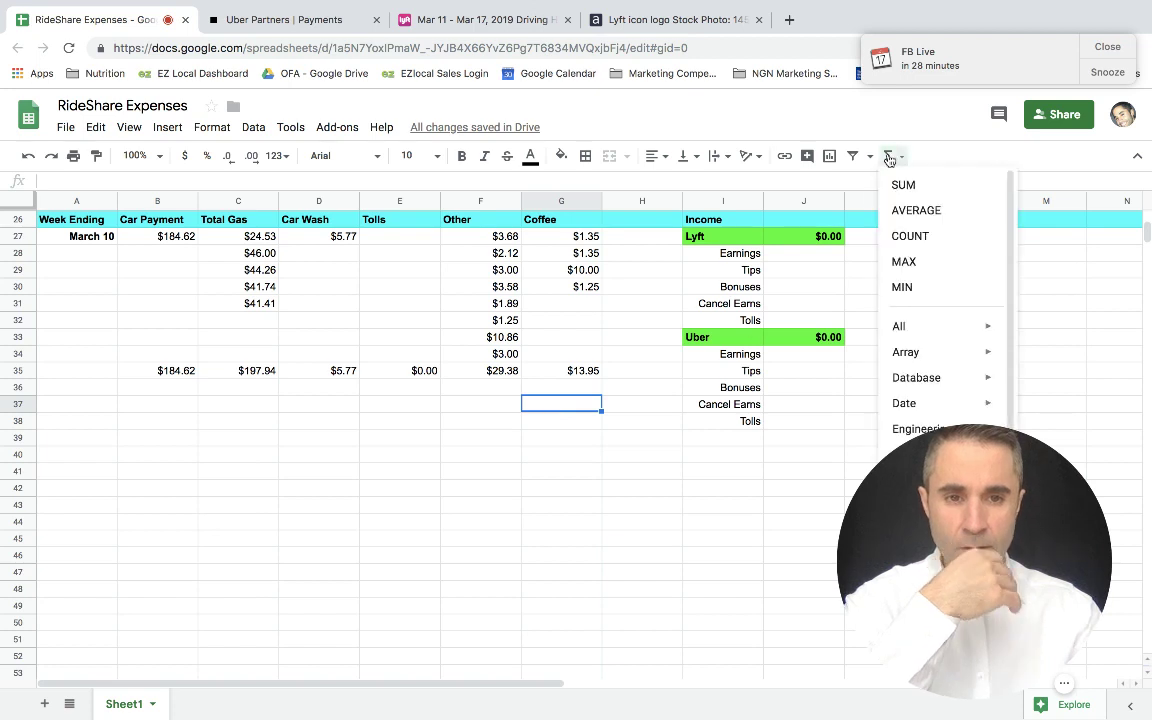
{"action": "left_click", "coordinate": [897, 184]}
{"action": "left_click_drag", "start_coordinate": [165, 371], "coordinate": [571, 371]}
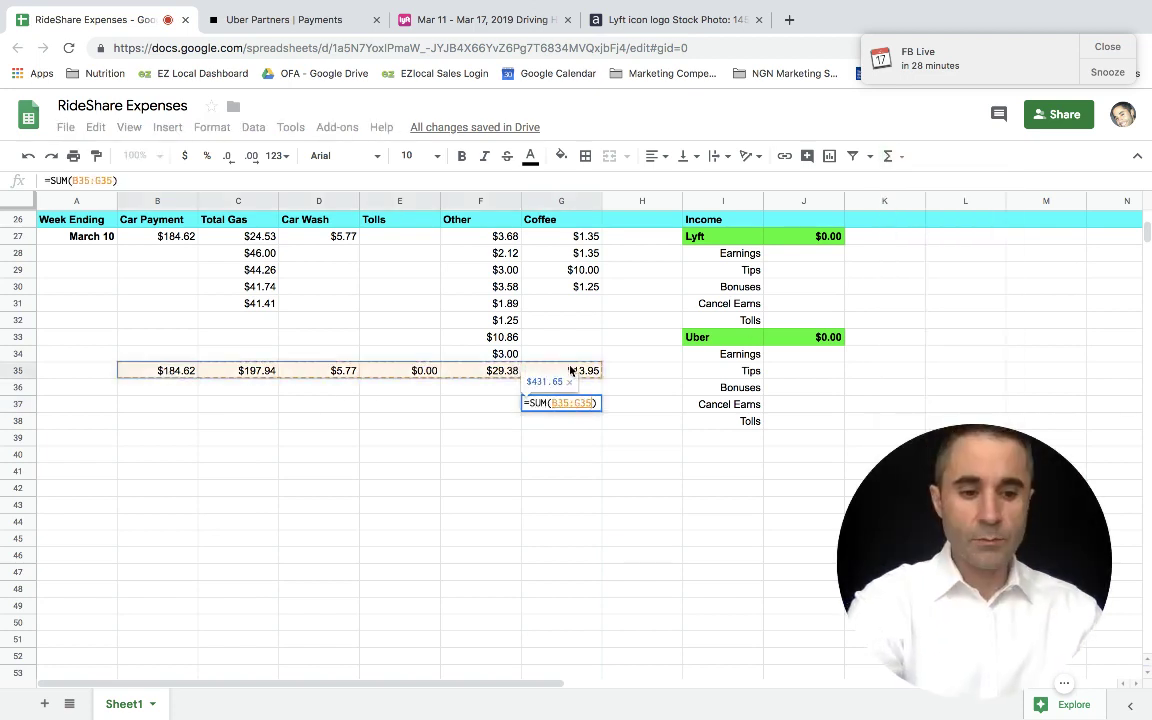
{"action": "key", "text": "Return"}
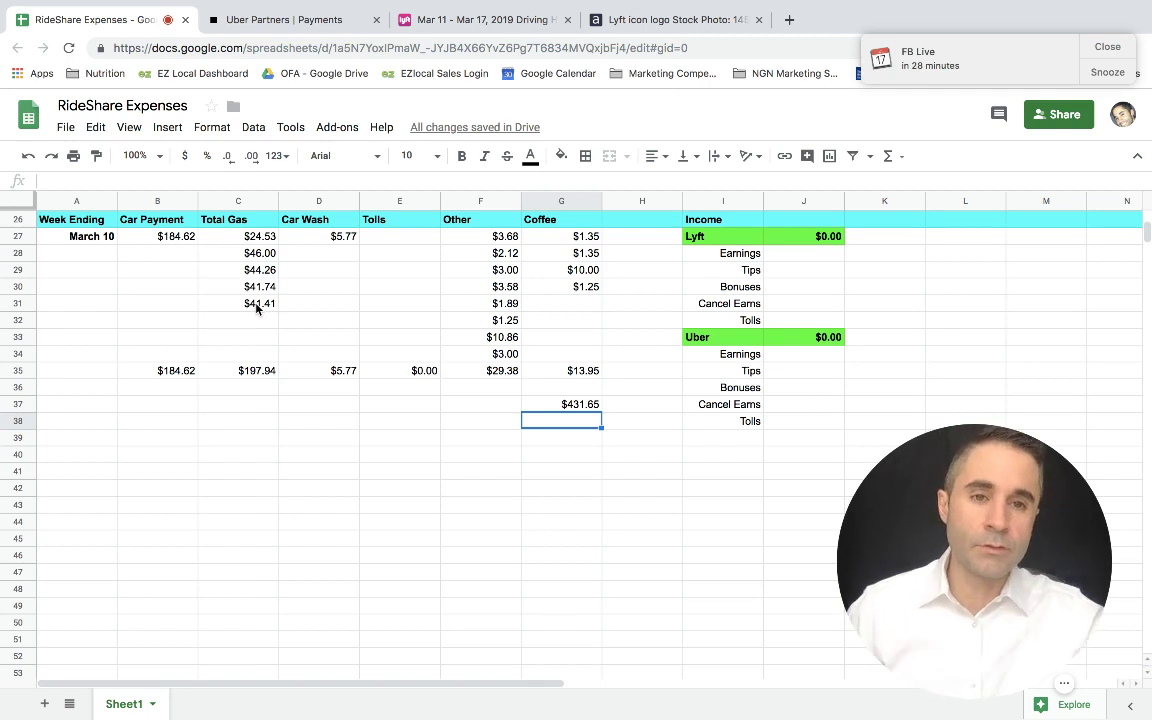
{"action": "left_click", "coordinate": [1108, 50]}
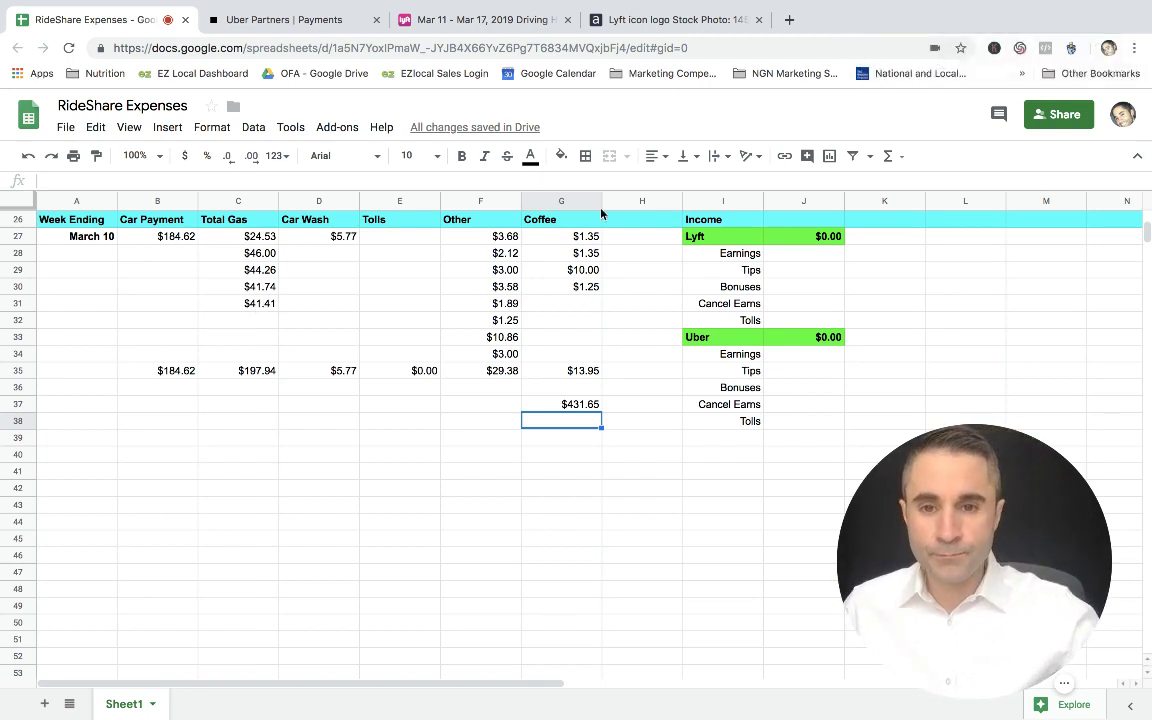
Step: Check the formula behind the March 10 car wash expense in D27
{"action": "left_click", "coordinate": [316, 258]}
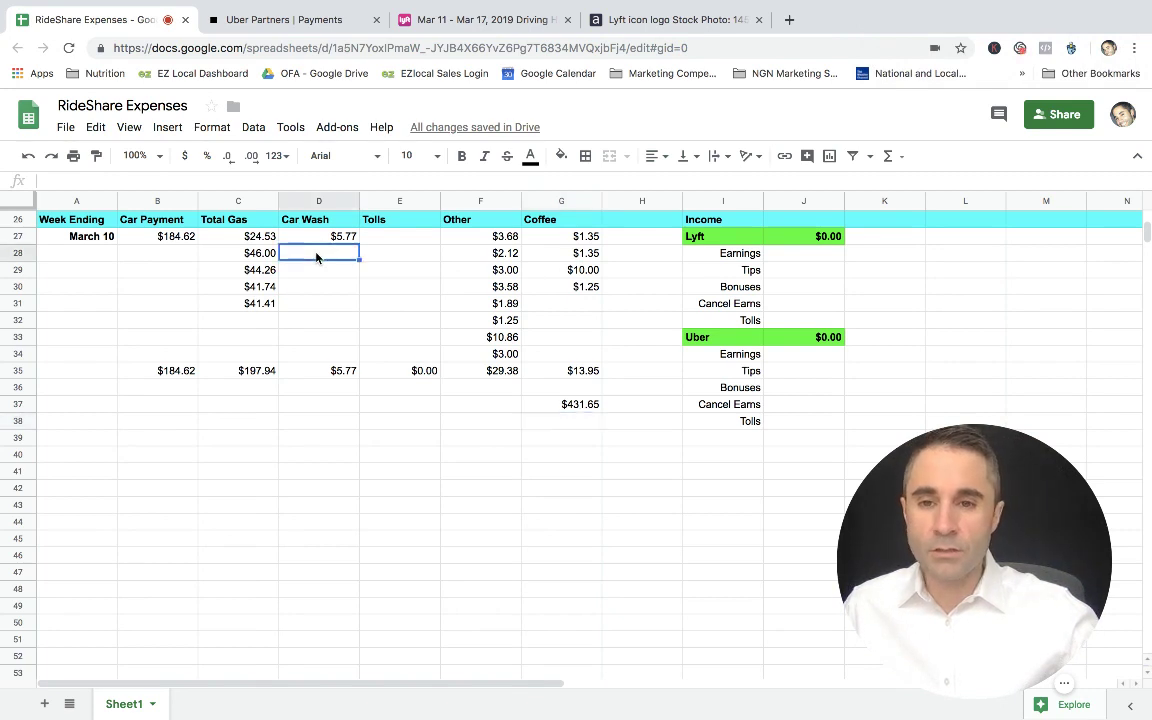
{"action": "left_click", "coordinate": [321, 241]}
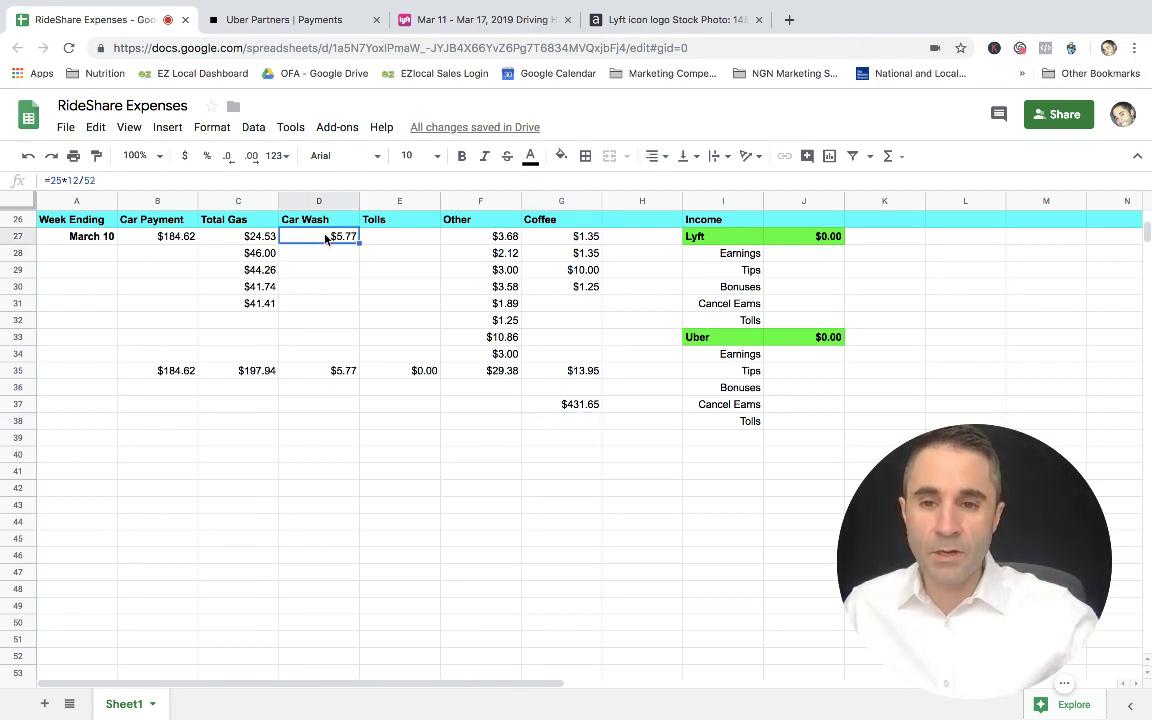
{"action": "left_click", "coordinate": [323, 254]}
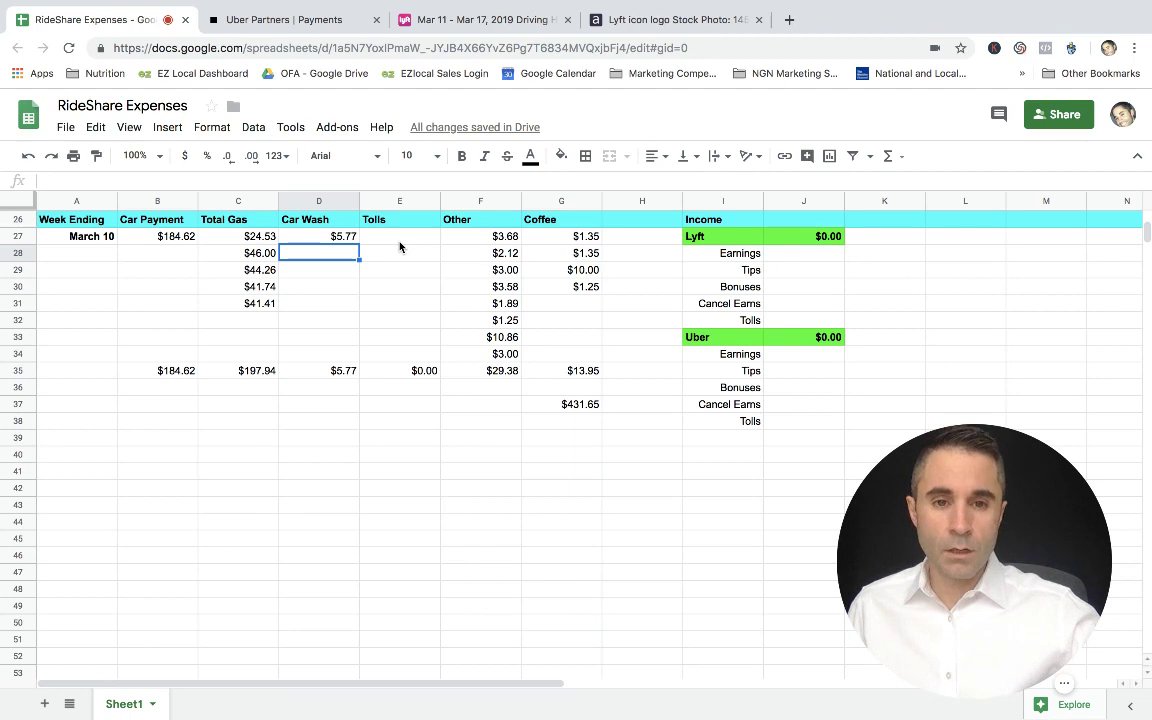
Step: Switch to the Lyft driving history page and examine the week's total earnings and number of rides
{"action": "left_click", "coordinate": [484, 20]}
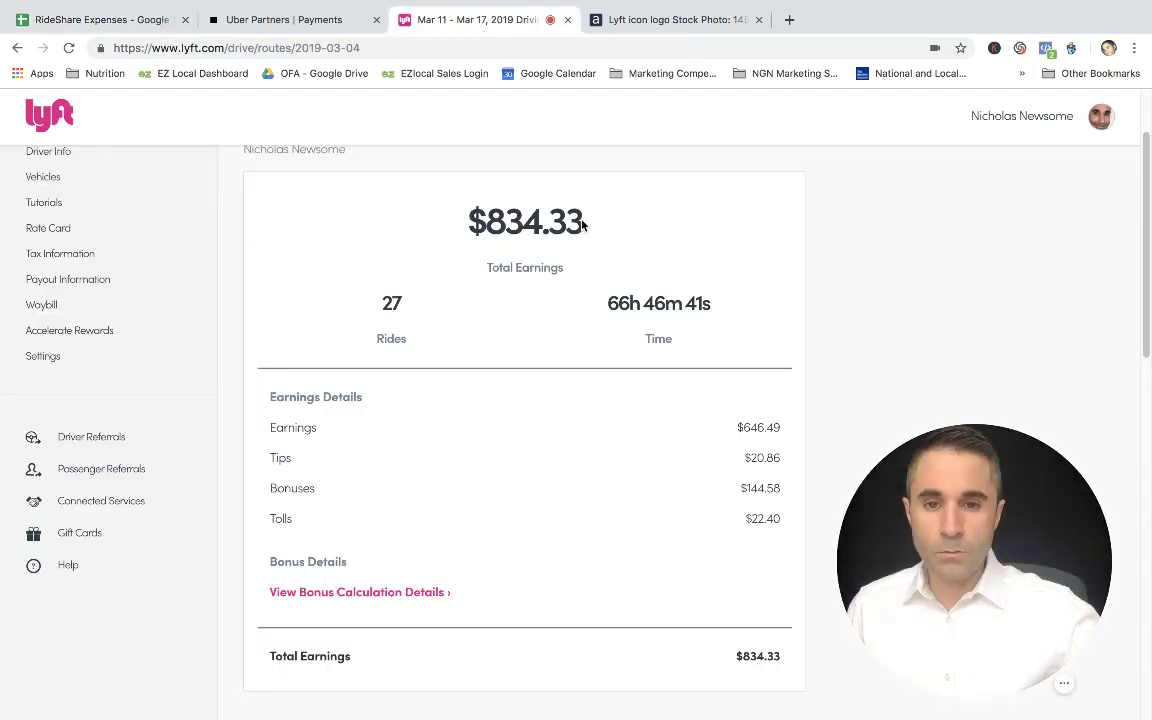
{"action": "left_click_drag", "start_coordinate": [583, 224], "coordinate": [440, 197]}
{"action": "left_click", "coordinate": [404, 301]}
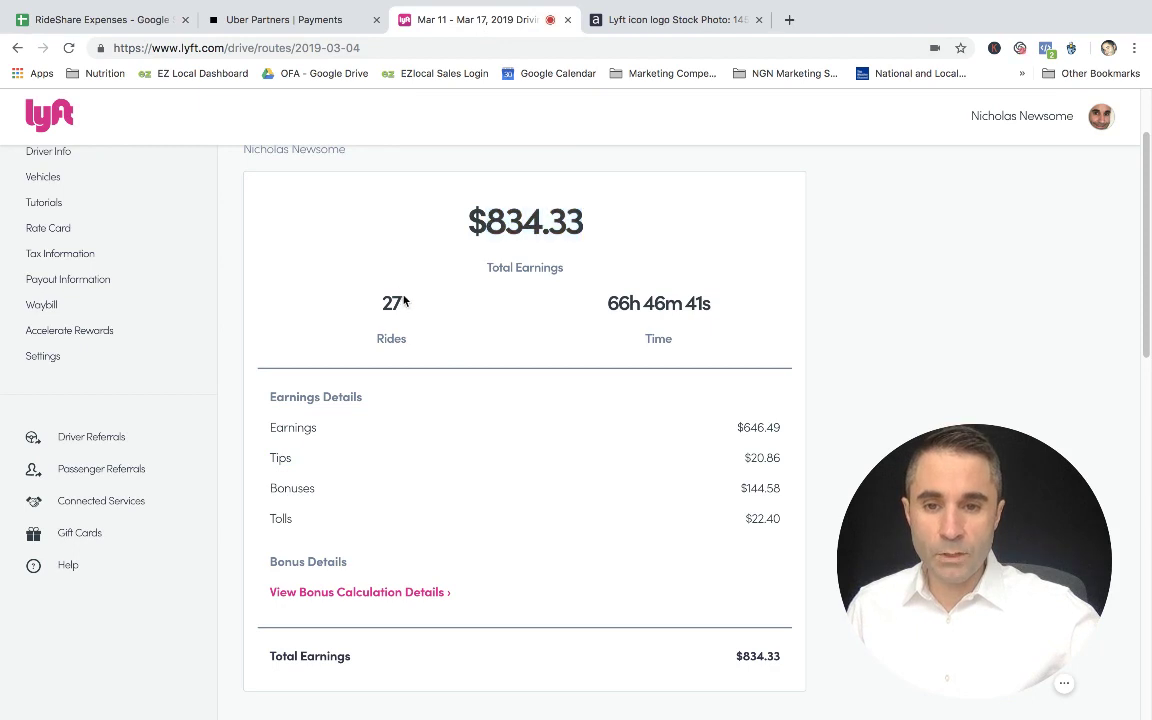
{"action": "left_click_drag", "start_coordinate": [404, 301], "coordinate": [380, 303]}
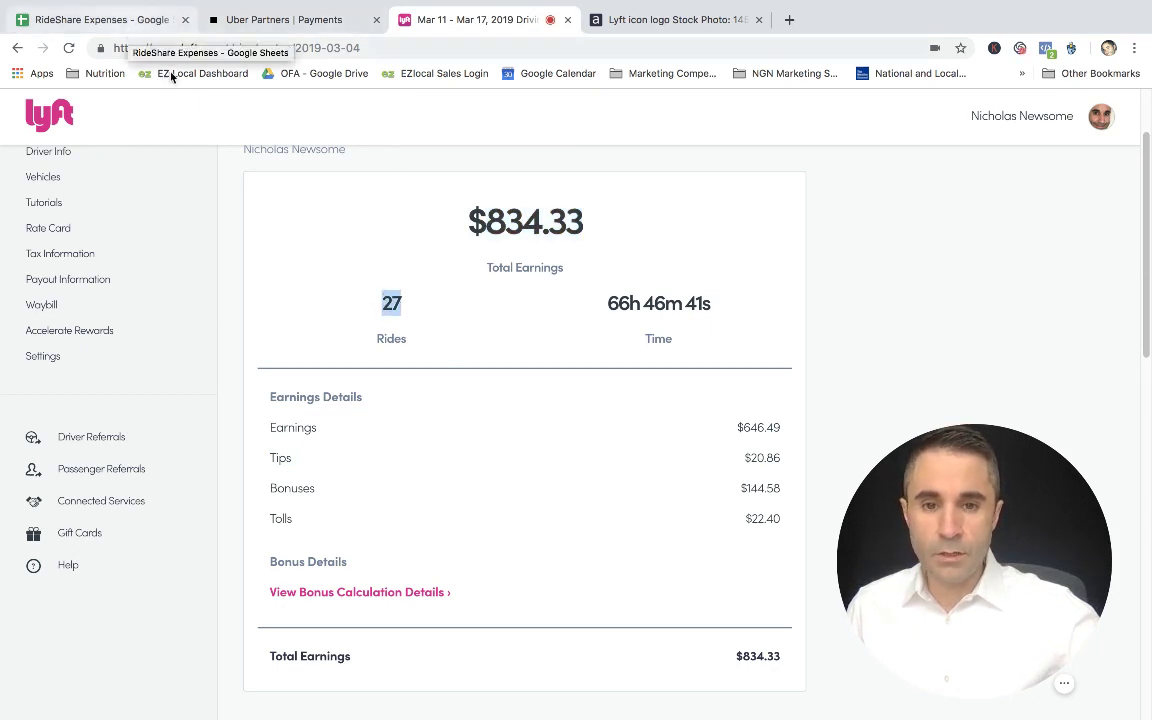
Step: Take the Earnings amount from the Lyft earnings details and enter 646.49 as Lyft Earnings in J28 of the RideShare Expenses sheet
{"action": "left_click", "coordinate": [782, 432]}
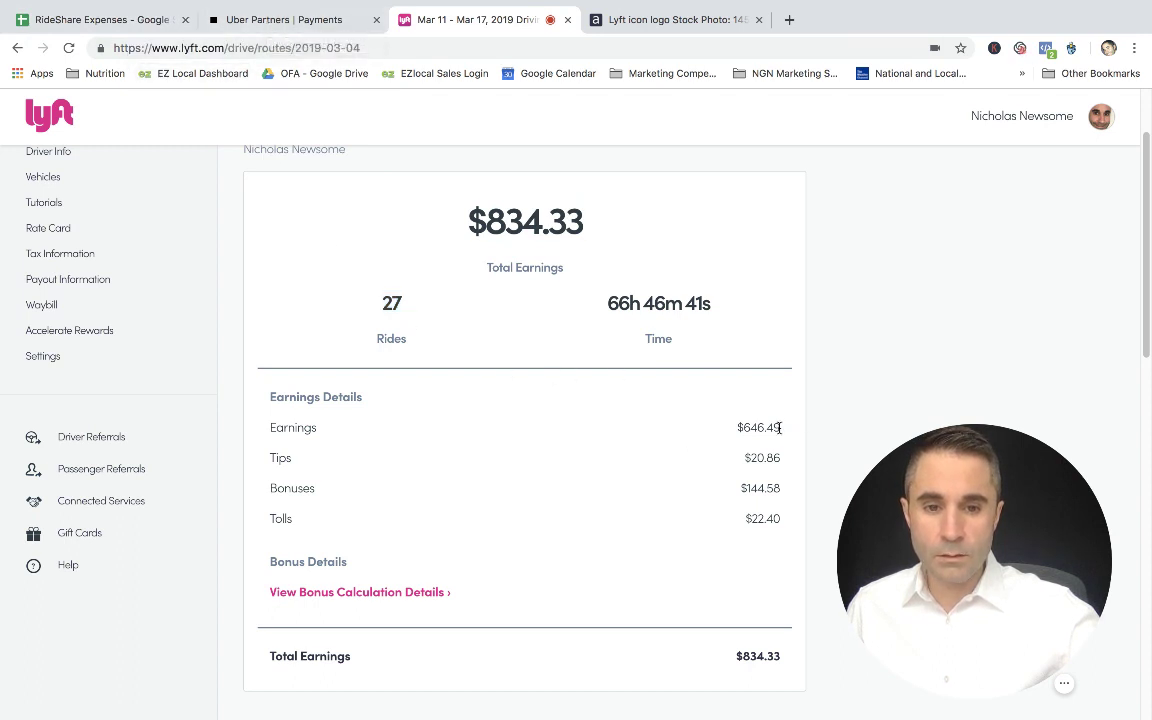
{"action": "left_click_drag", "start_coordinate": [779, 428], "coordinate": [745, 428]}
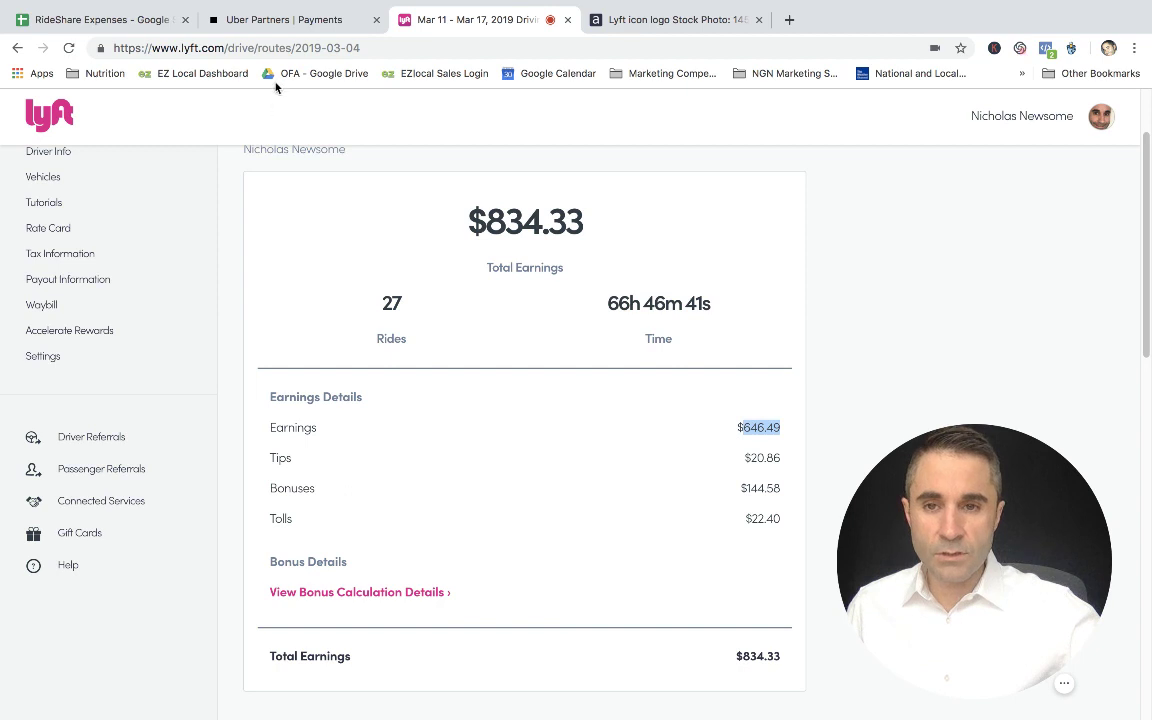
{"action": "left_click", "coordinate": [125, 31]}
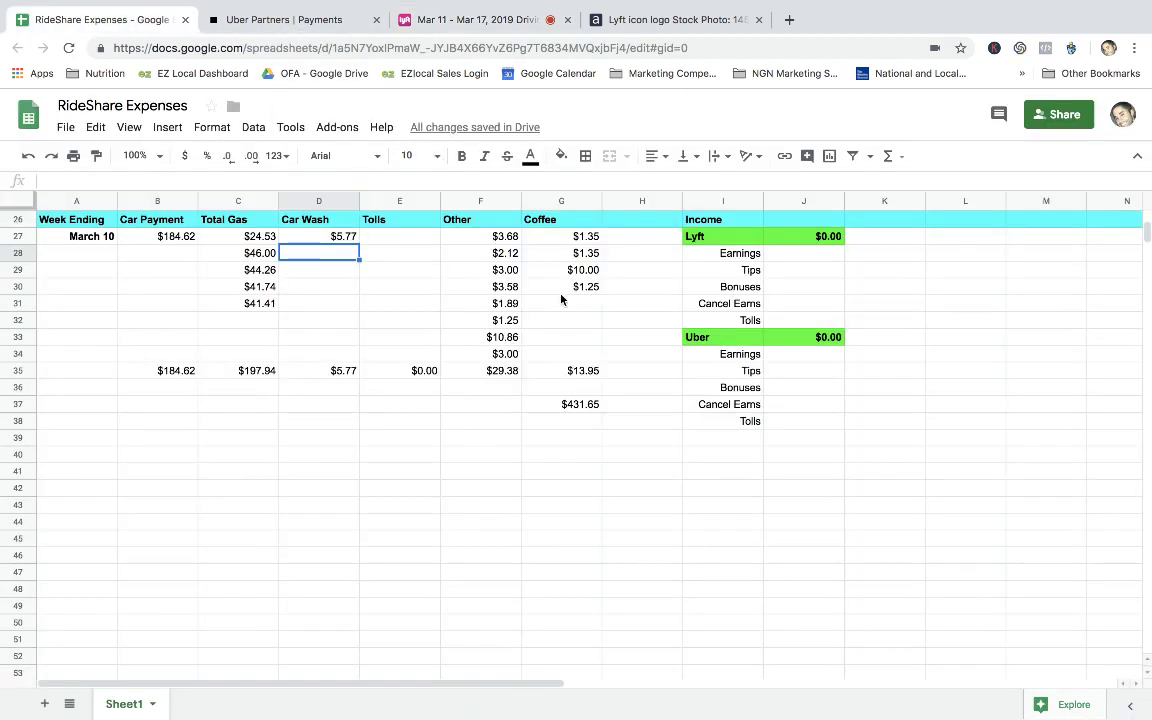
{"action": "left_click", "coordinate": [795, 258]}
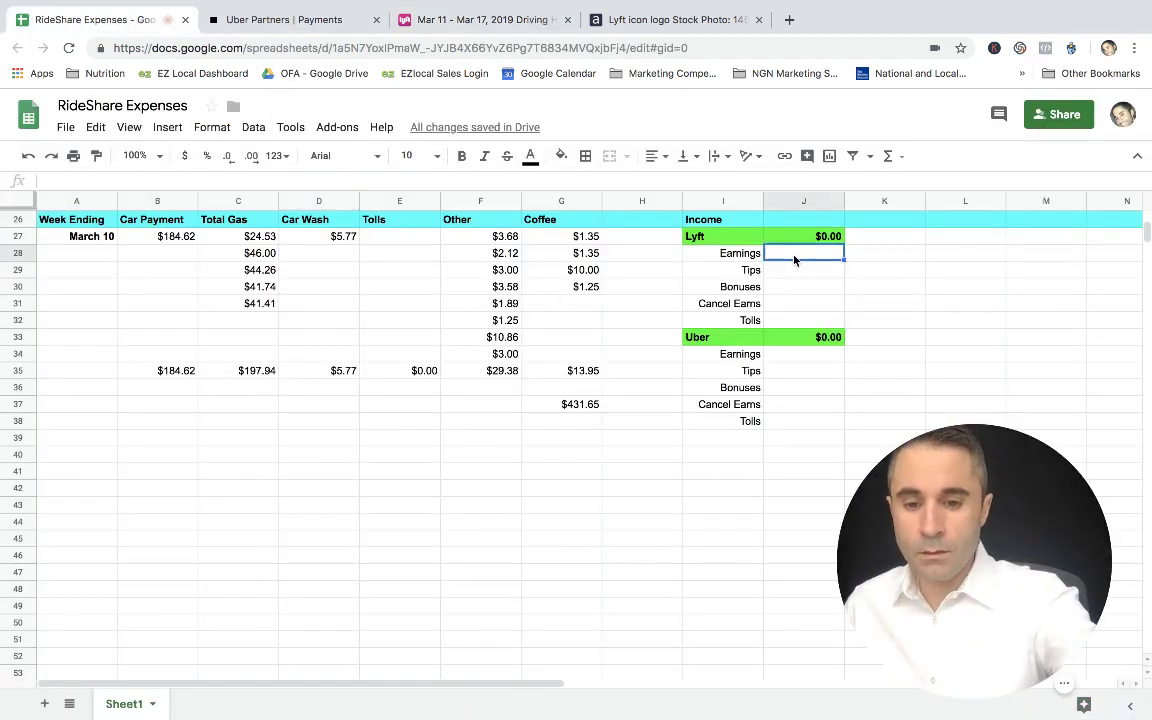
{"action": "type", "text": "6"}
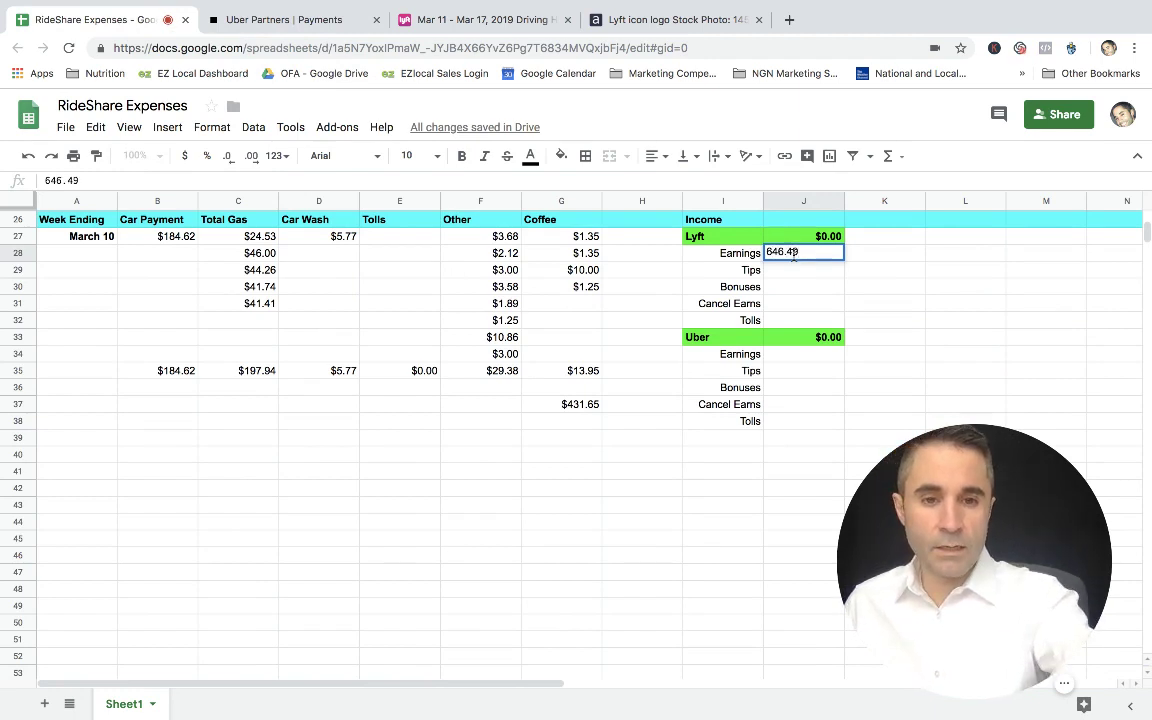
{"action": "type", "text": "46.49"}
{"action": "key", "text": "Return"}
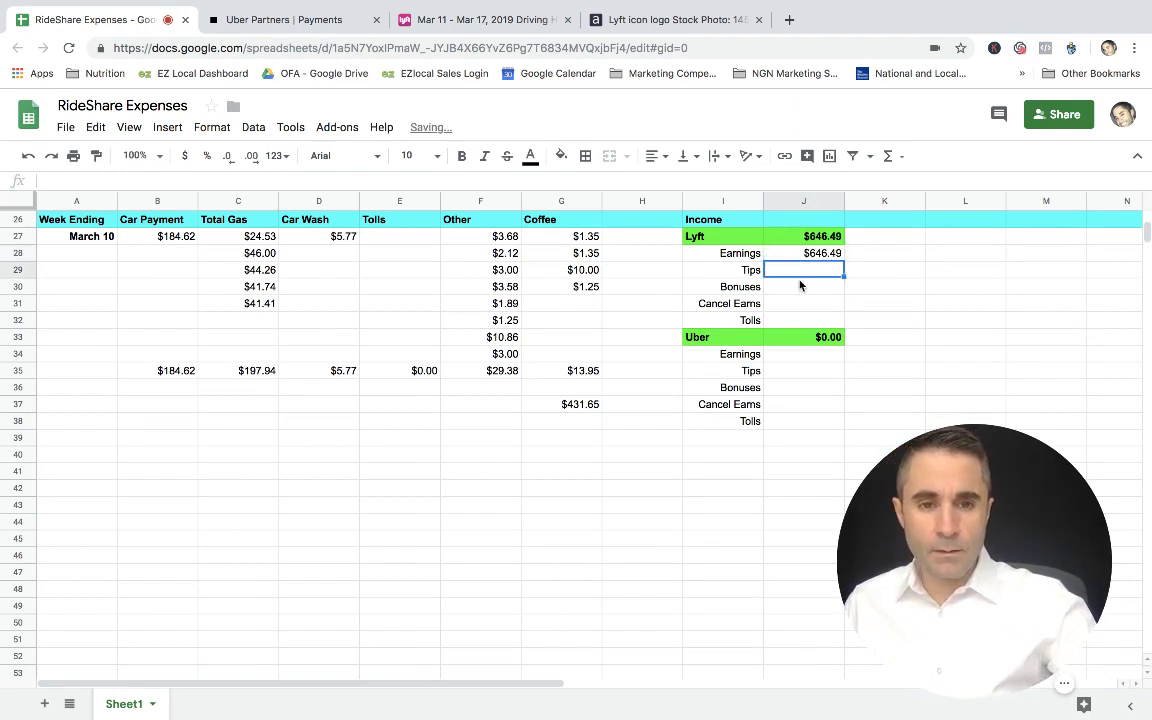
Step: Look up the Tips amount on the Lyft driving history page and enter 20.86 as Lyft Tips in J29 of the expense sheet
{"action": "left_click", "coordinate": [452, 31]}
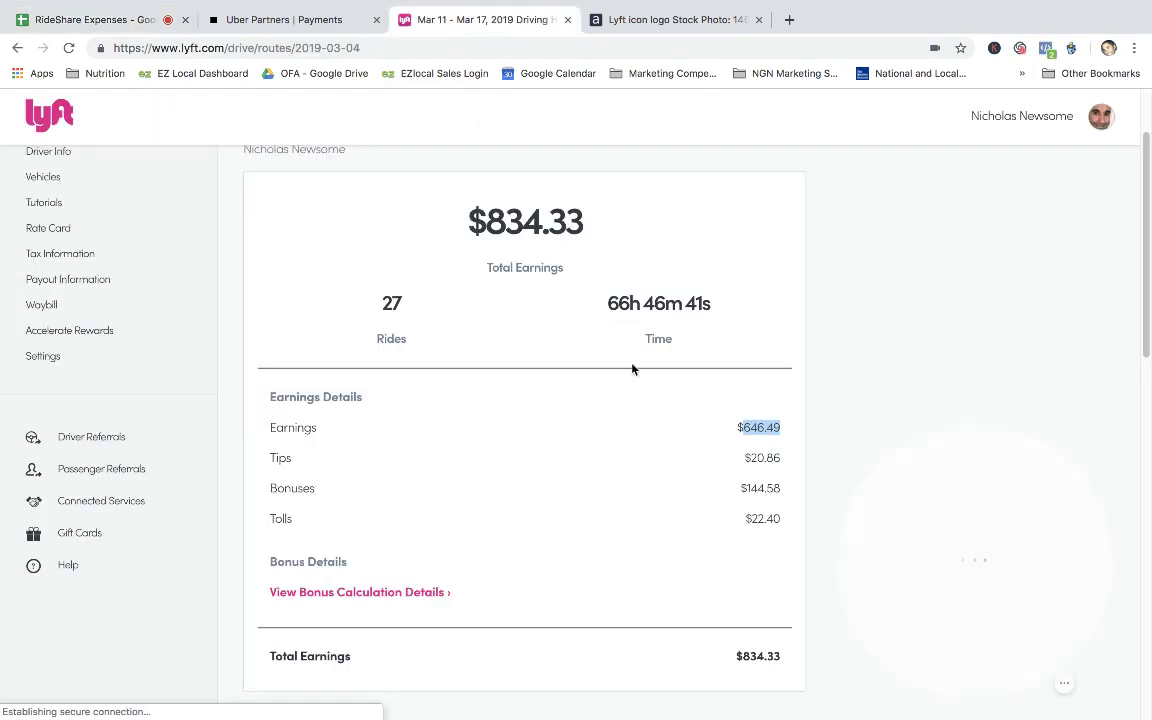
{"action": "left_click", "coordinate": [147, 22]}
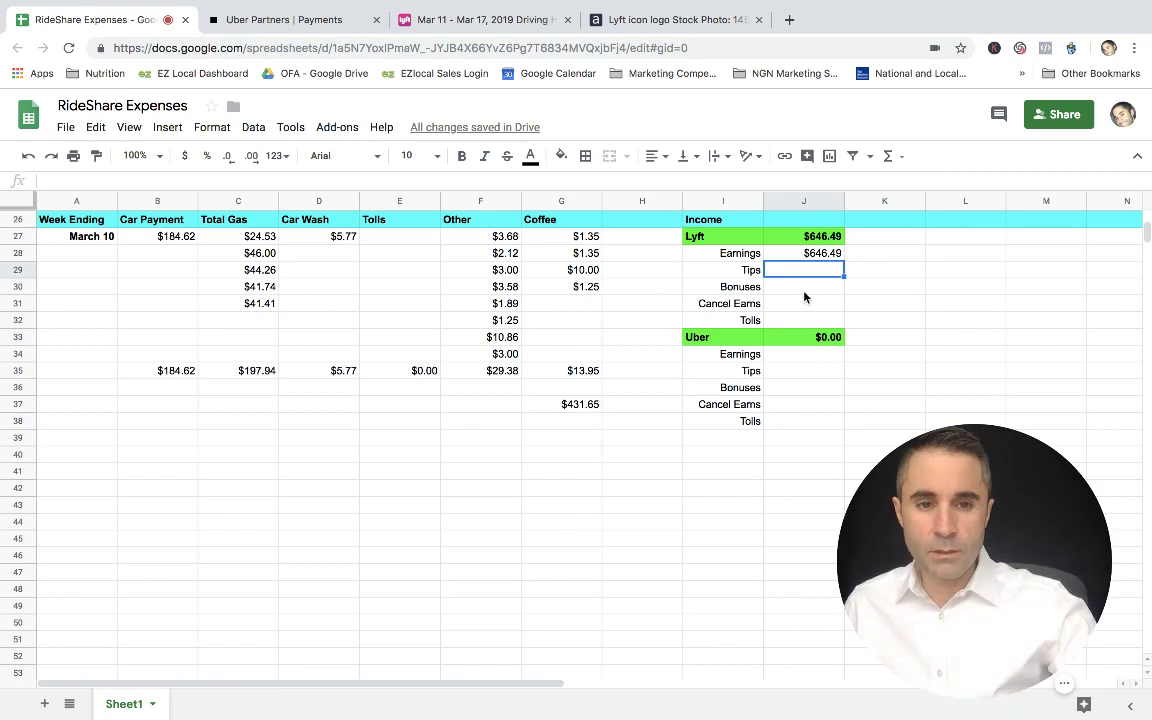
{"action": "type", "text": "20"}
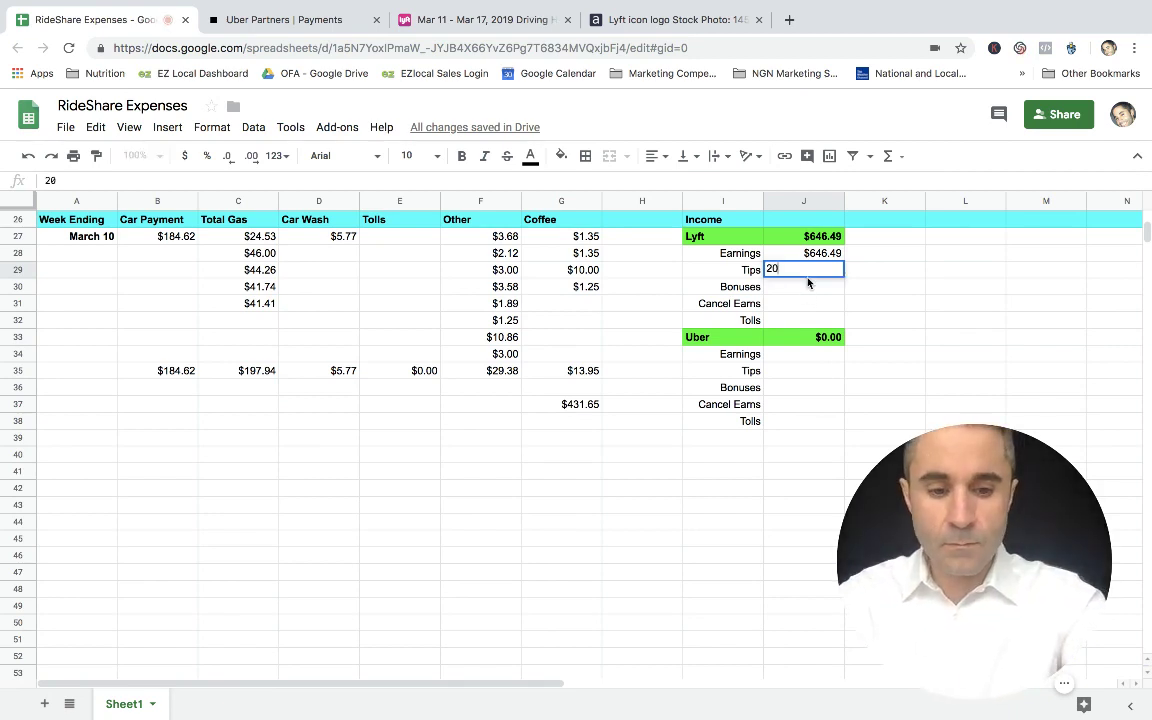
{"action": "type", "text": ".86"}
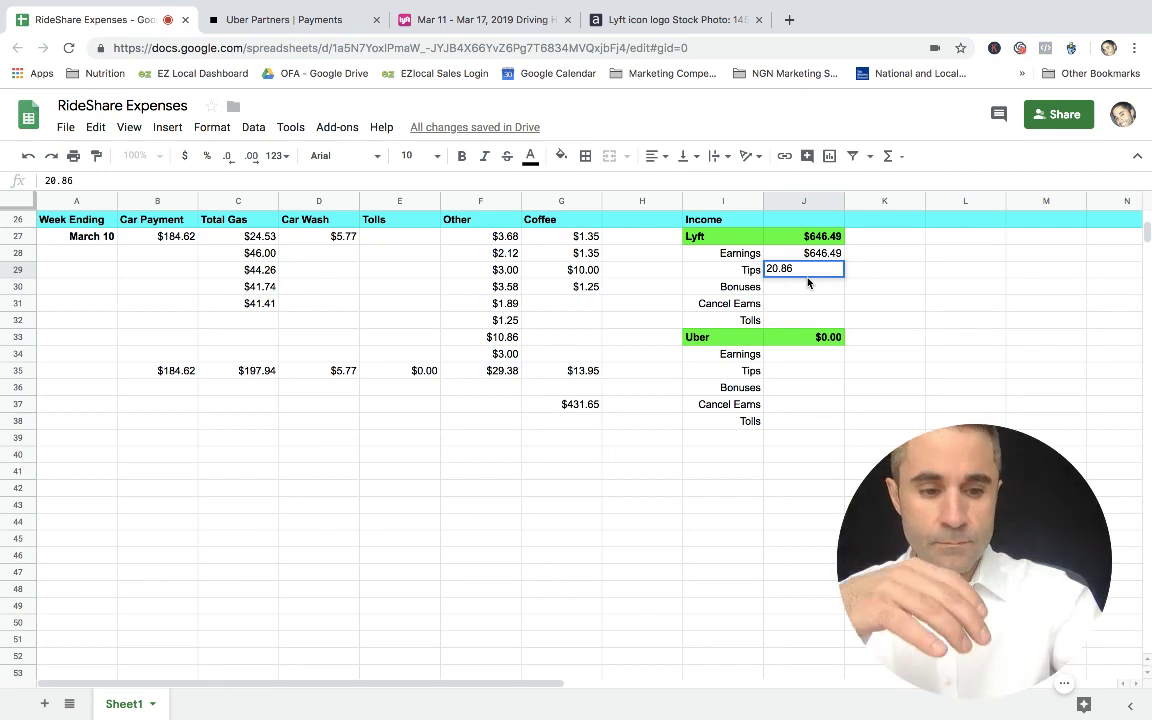
{"action": "key", "text": "Return"}
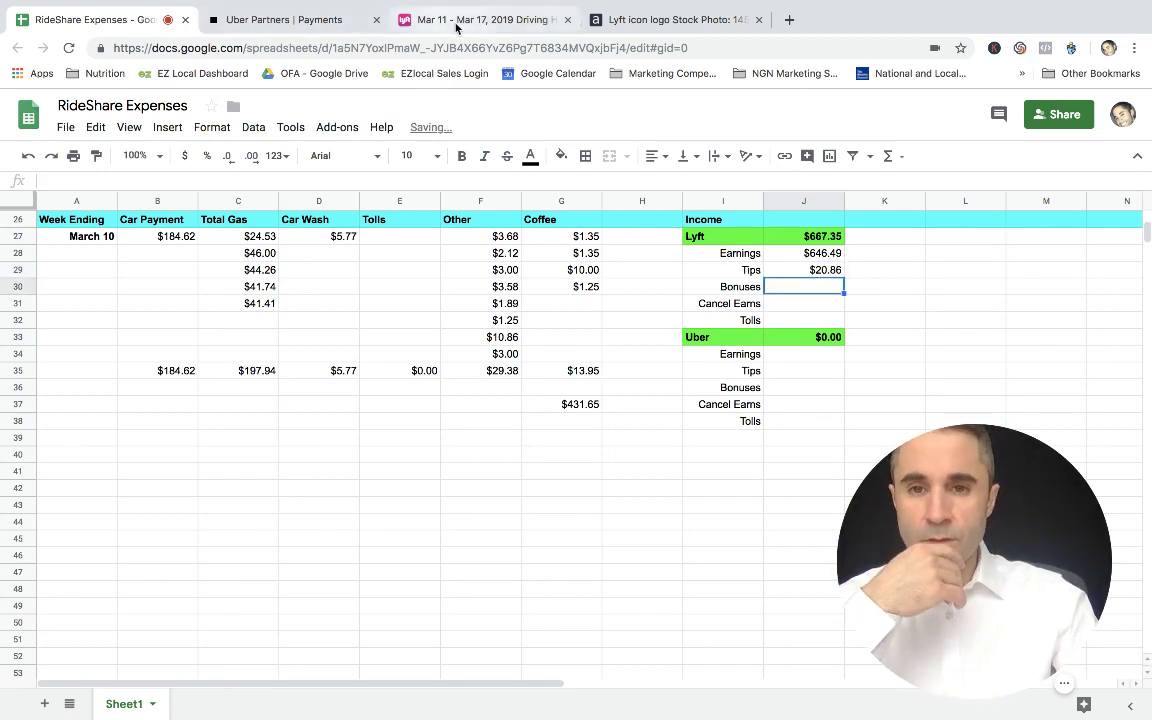
Step: Look up the Bonuses amount in the Lyft earnings details and enter 144.58 as Lyft Bonuses in J30
{"action": "left_click", "coordinate": [413, 22]}
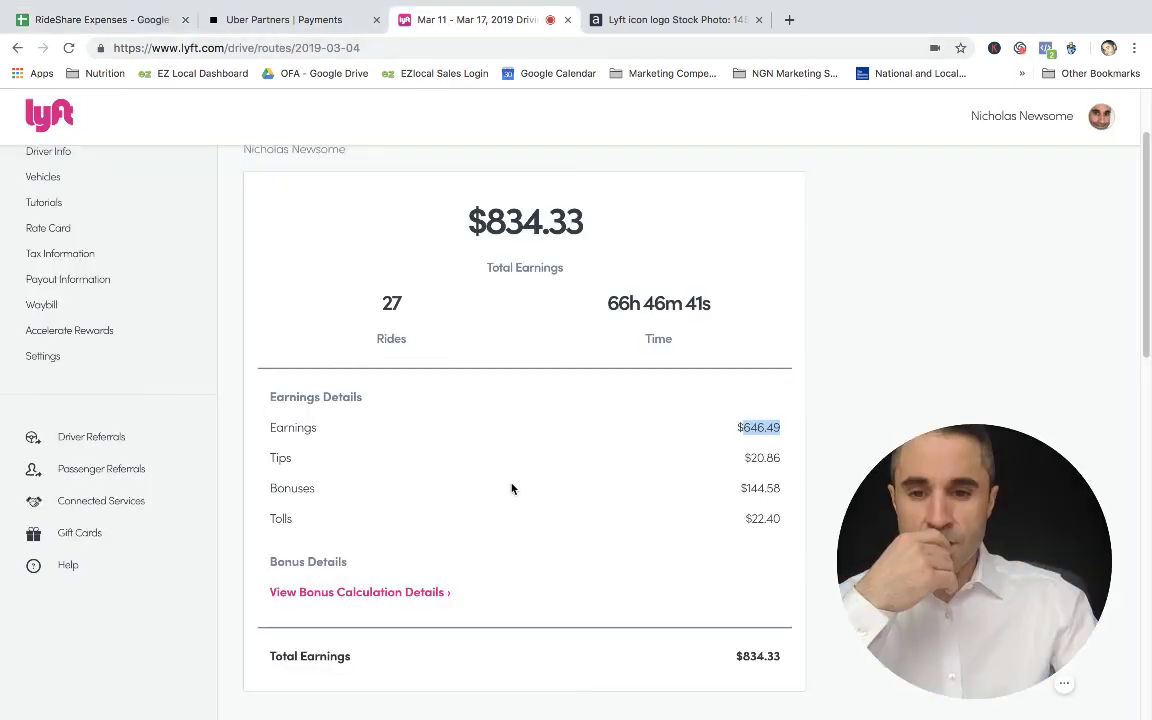
{"action": "left_click", "coordinate": [125, 26]}
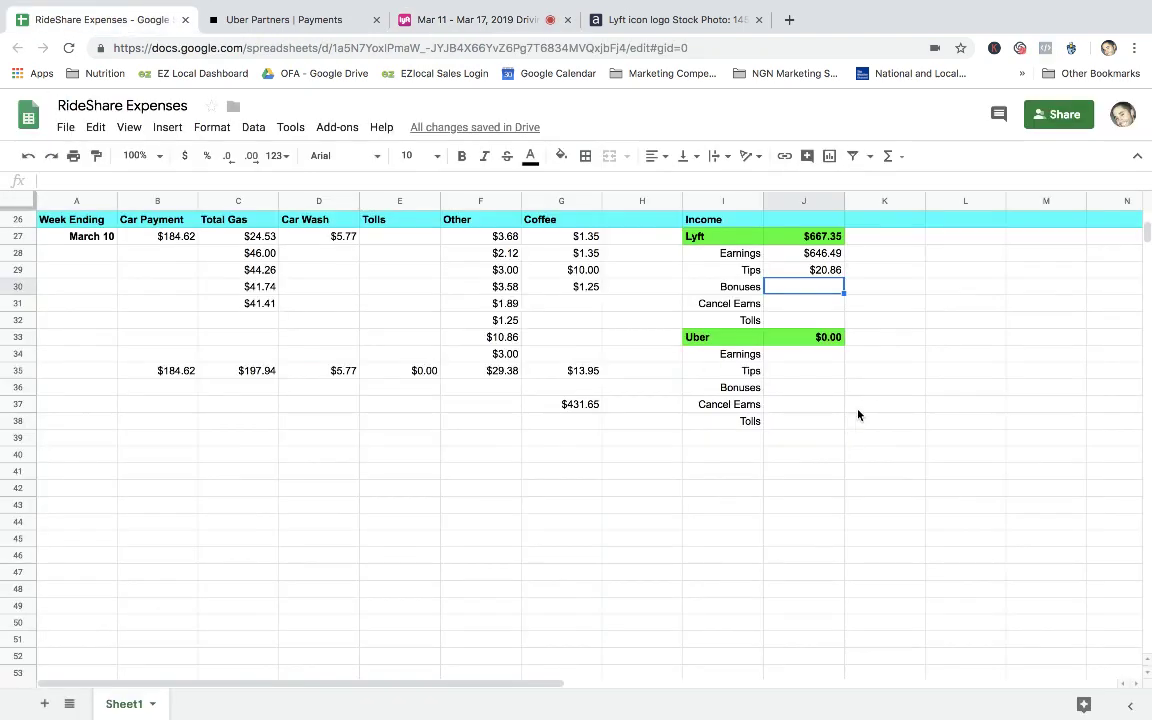
{"action": "type", "text": "144.58"}
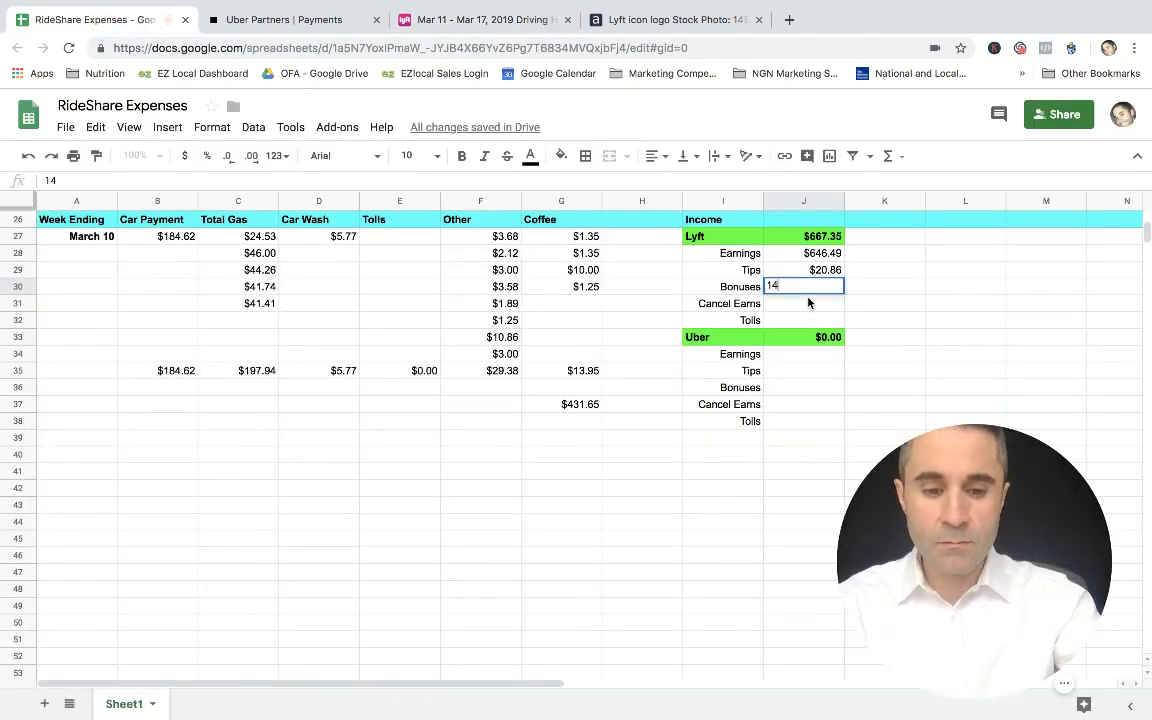
{"action": "left_click", "coordinate": [808, 303]}
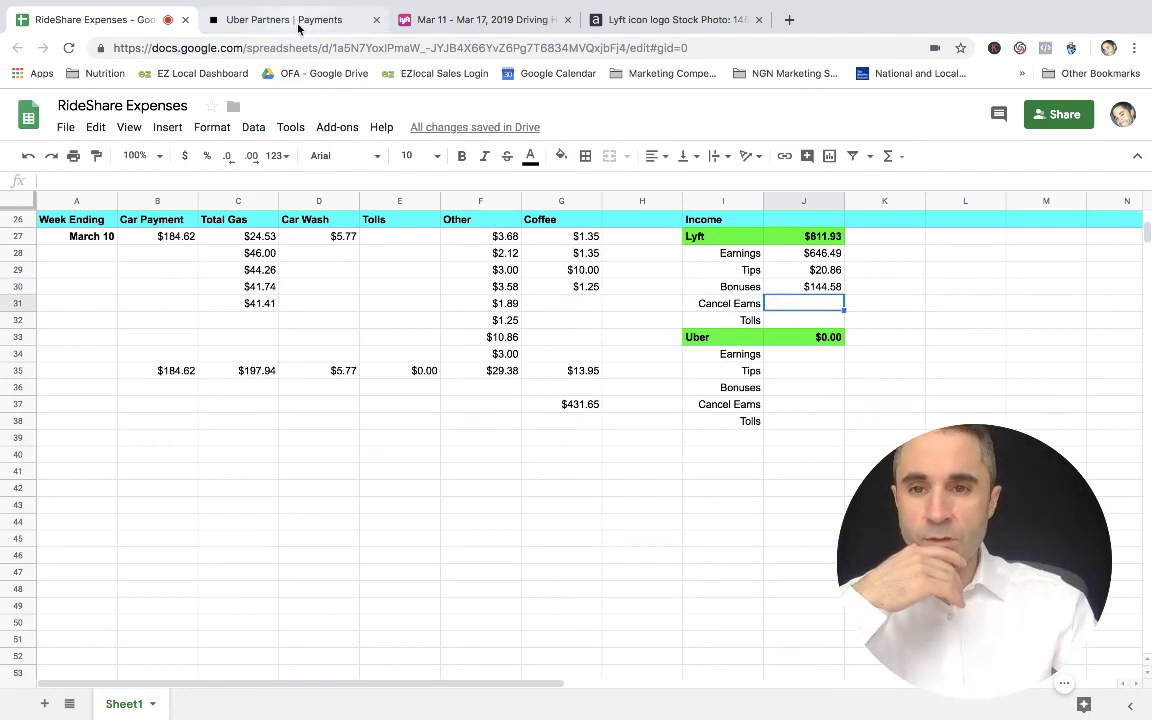
Step: Look up the Tolls amount in the Lyft earnings details and enter 22.4 as Lyft Tolls in J32
{"action": "left_click", "coordinate": [436, 20]}
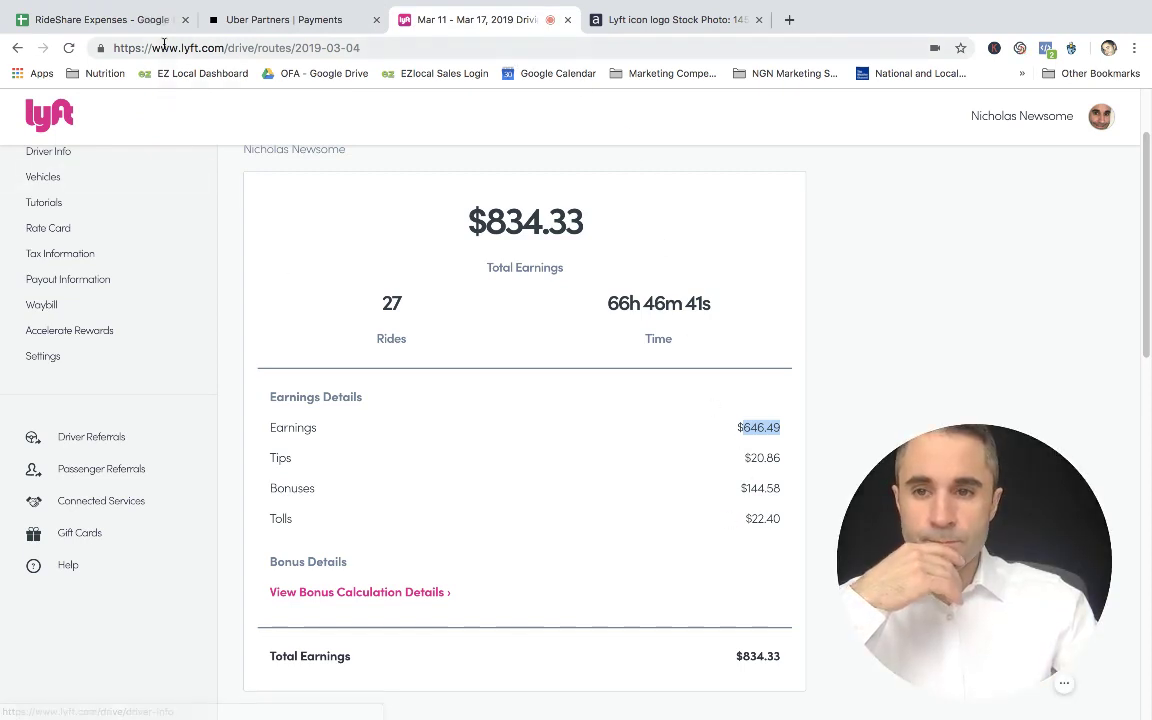
{"action": "left_click", "coordinate": [136, 25]}
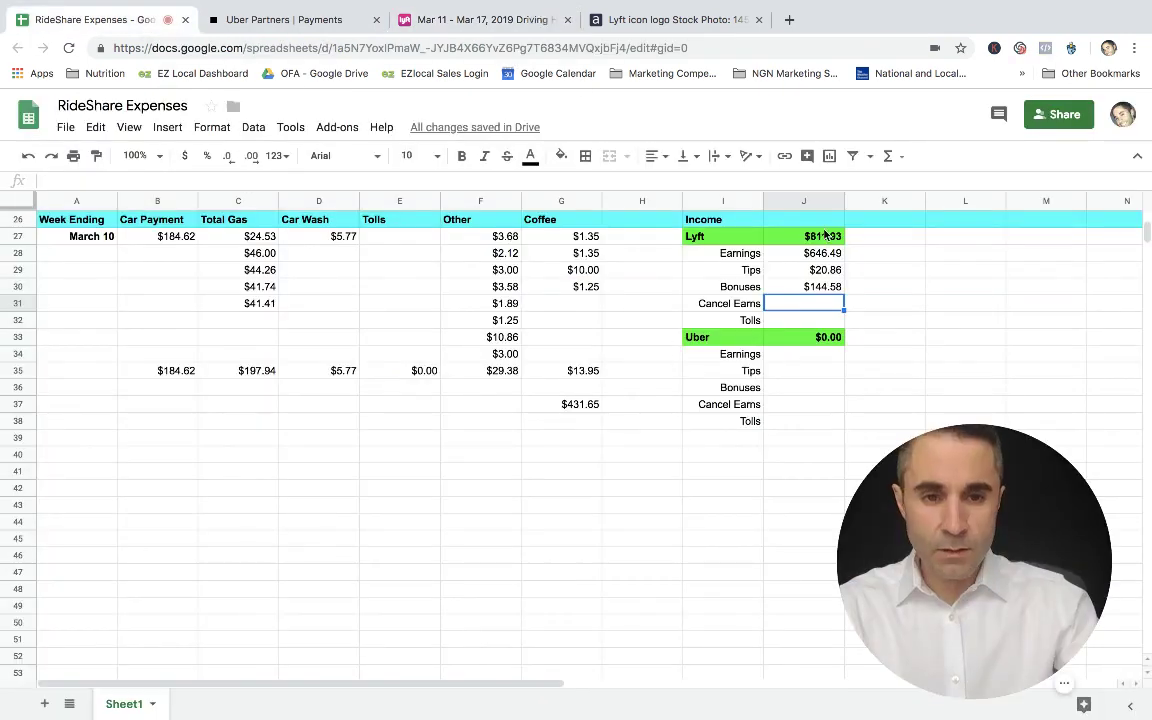
{"action": "left_click", "coordinate": [806, 320]}
{"action": "type", "text": "2"}
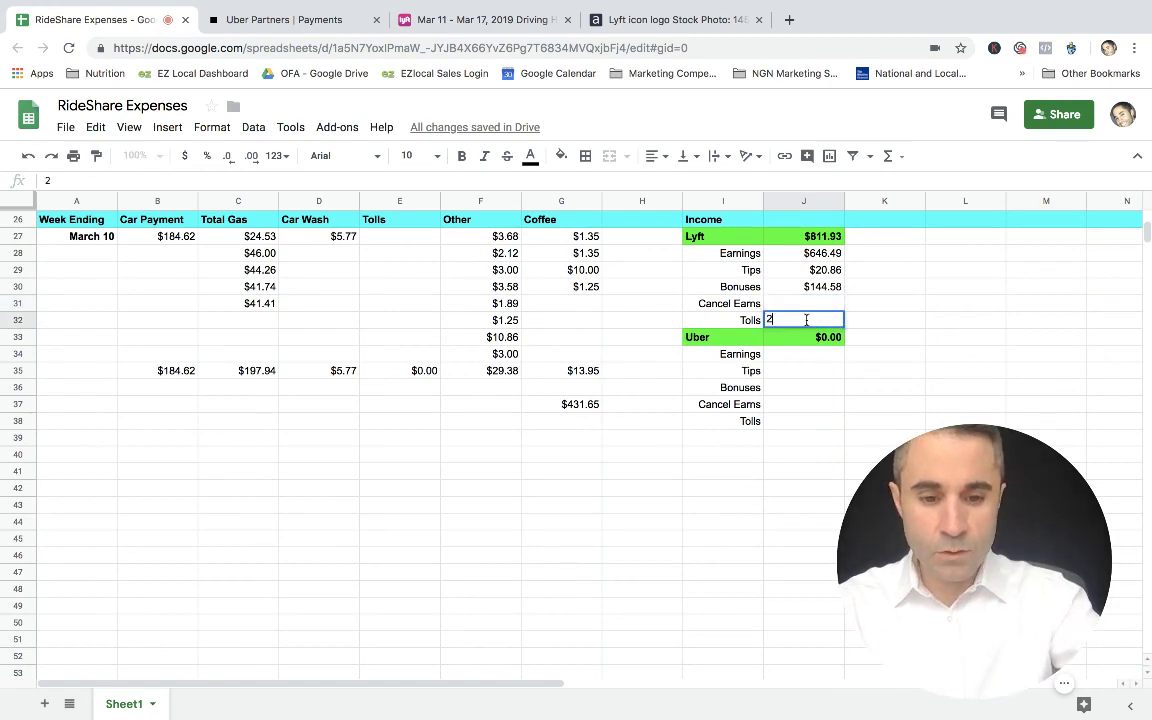
{"action": "type", "text": "2.4"}
{"action": "key", "text": "Return"}
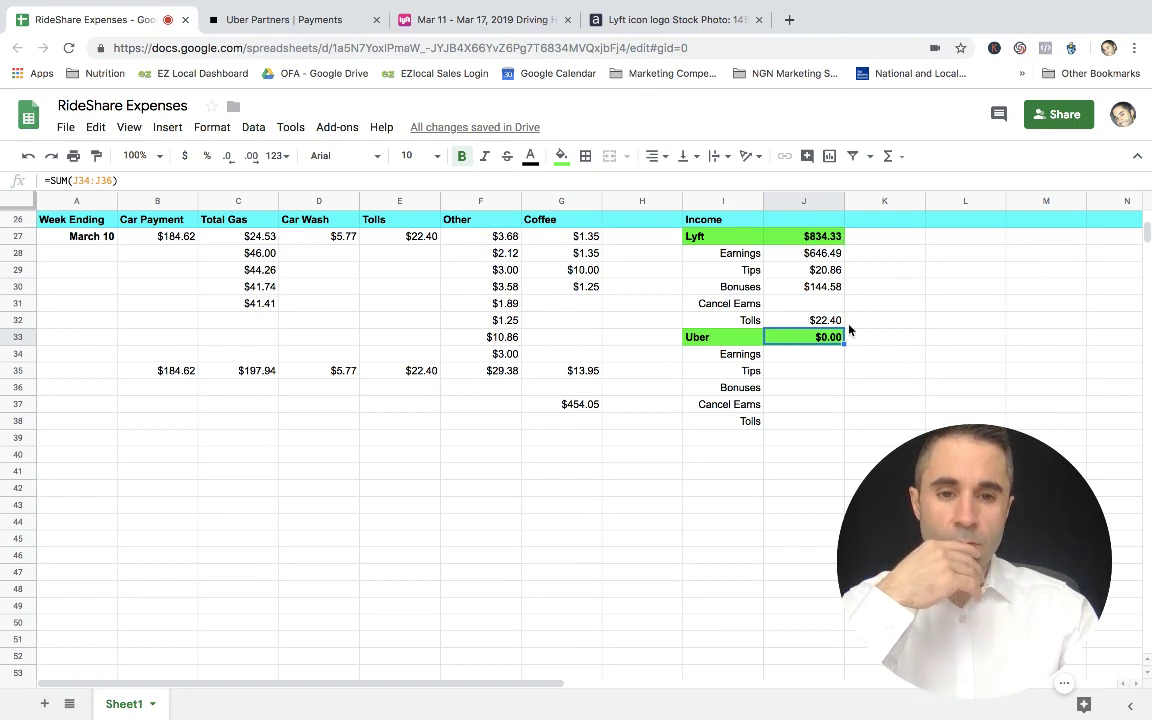
Step: Switch to the Uber Partners payments page and examine the week's total earnings, earnings breakdown and daily earnings
{"action": "left_click", "coordinate": [310, 24]}
{"action": "scroll", "coordinate": [597, 445], "scroll_direction": "down", "scroll_amount": 5}
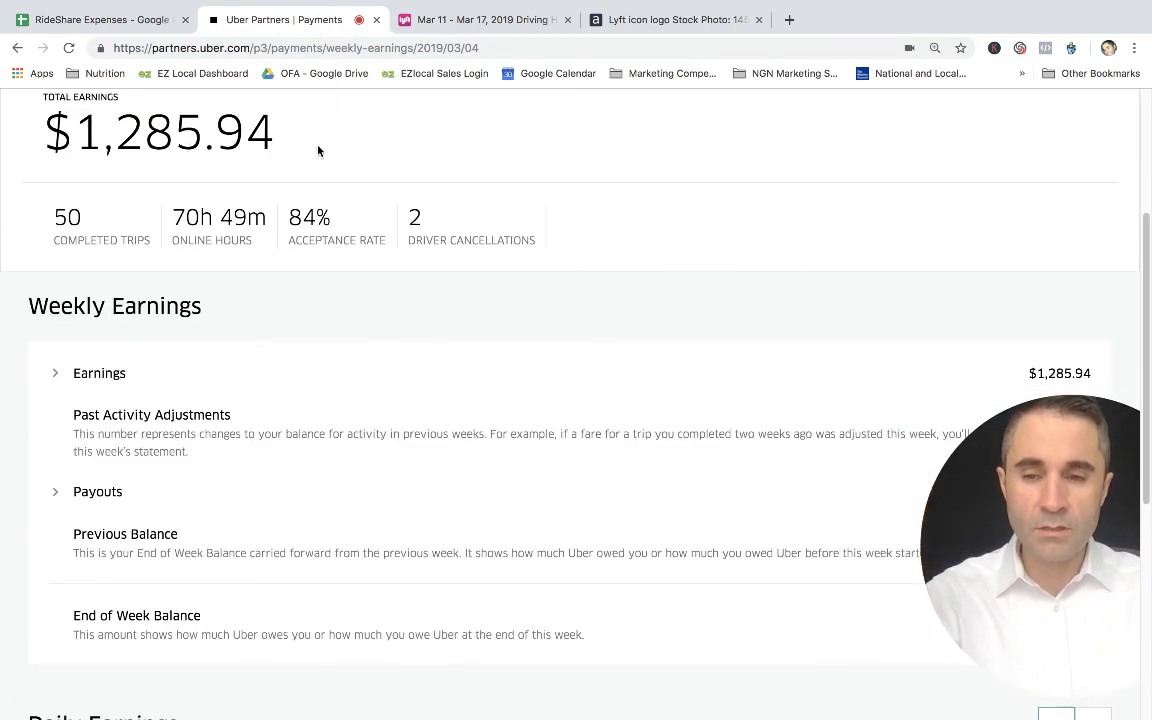
{"action": "scroll", "coordinate": [400, 260], "scroll_direction": "down", "scroll_amount": 4}
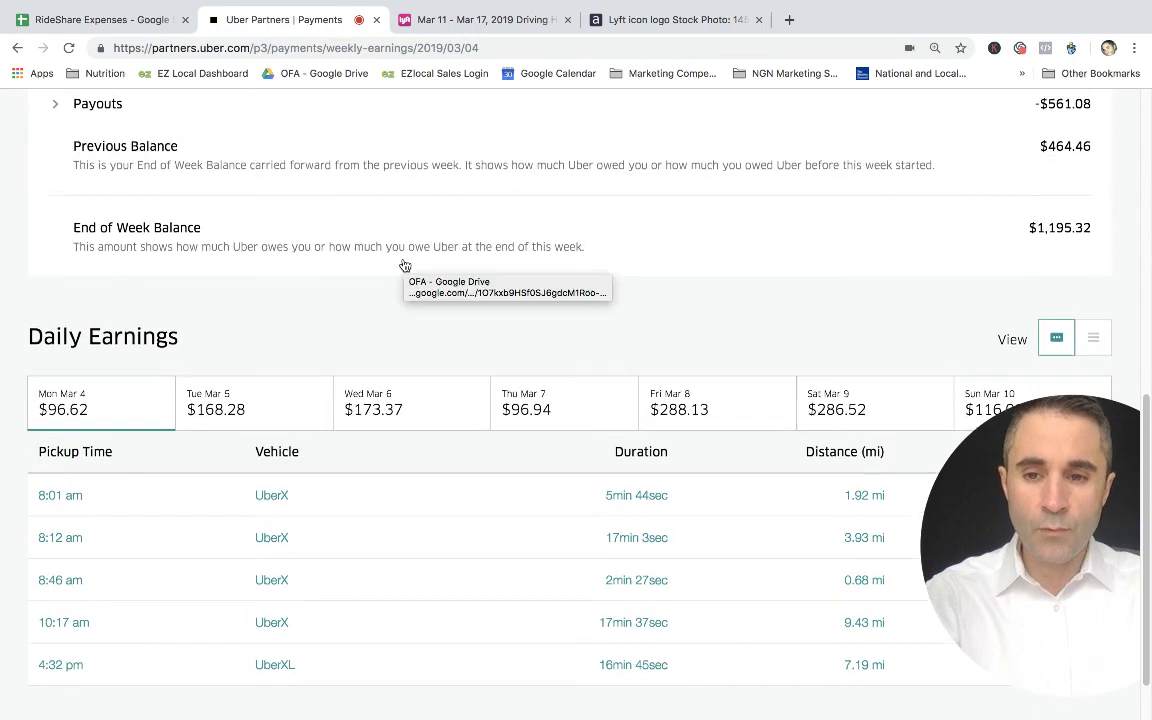
{"action": "scroll", "coordinate": [404, 265], "scroll_direction": "up", "scroll_amount": 6}
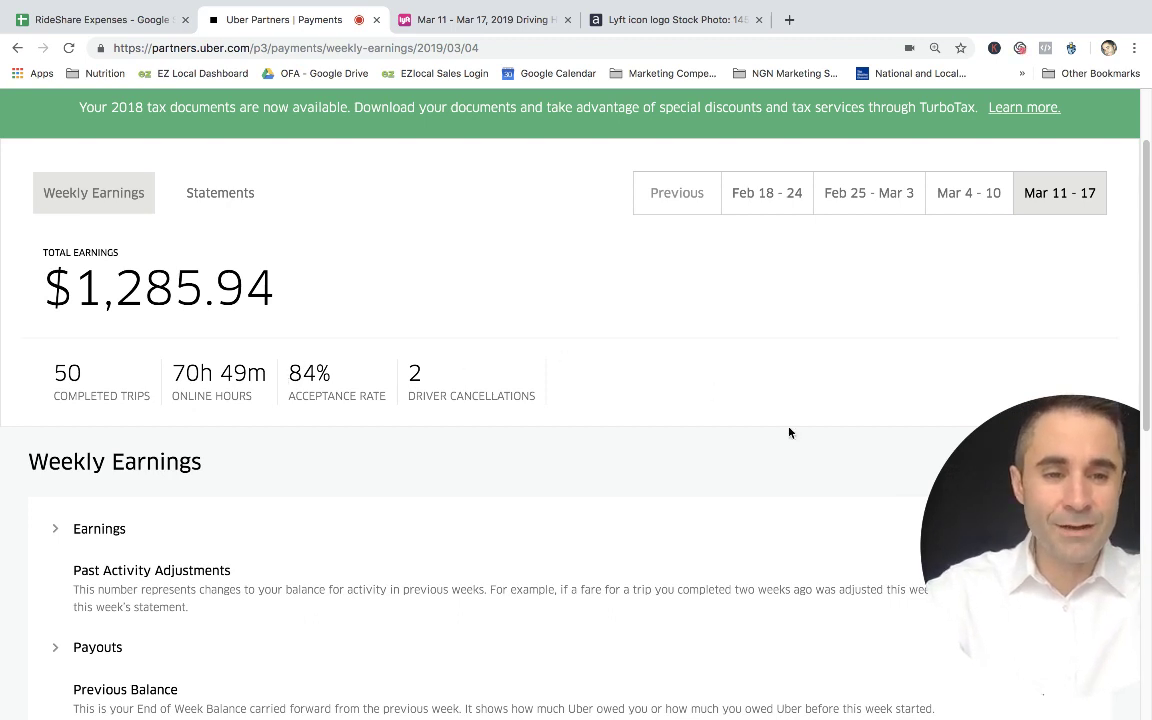
{"action": "mouse_move", "coordinate": [994, 490]}
{"action": "left_click_drag", "start_coordinate": [994, 490], "coordinate": [944, 355]}
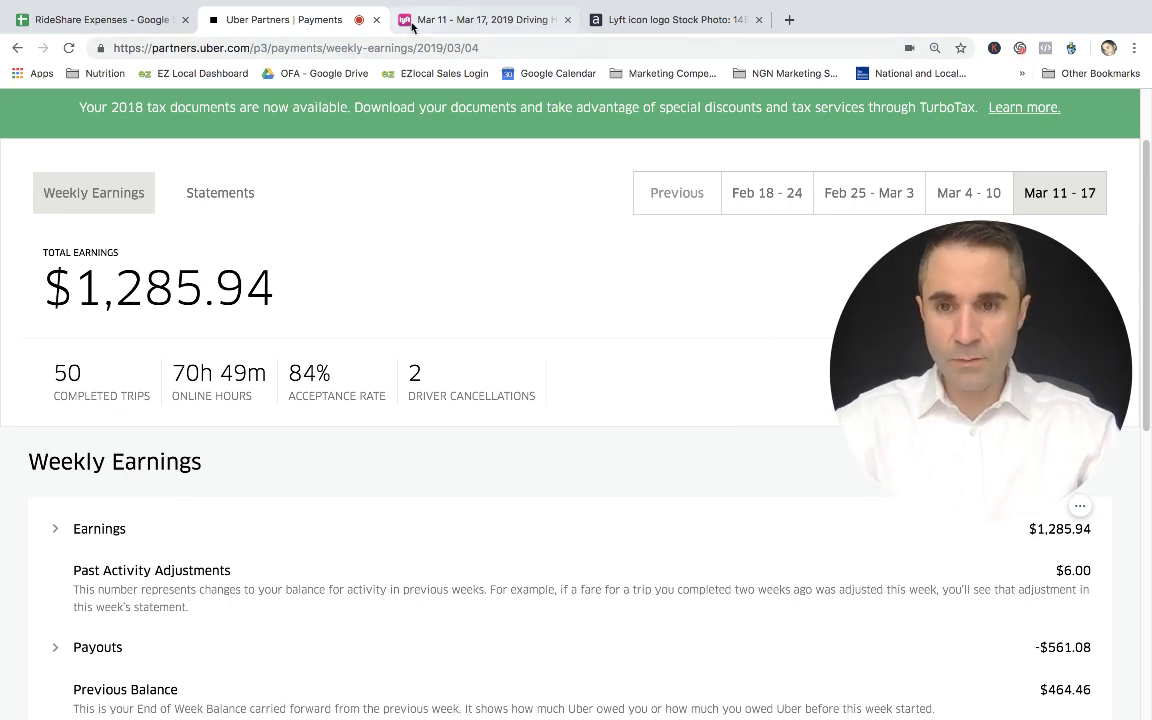
Step: Return to the RideShare Expenses sheet and enter 1061.89 as Uber Earnings in J34 and 59 as Uber Tips in J35
{"action": "left_click", "coordinate": [99, 27]}
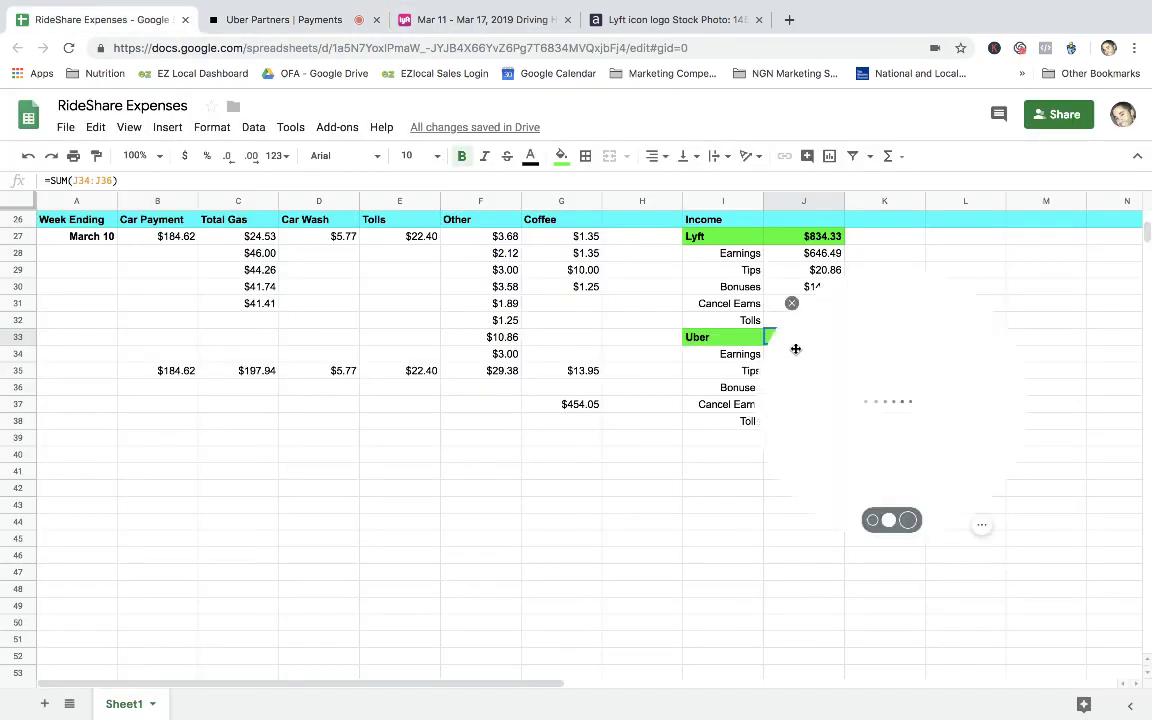
{"action": "left_click_drag", "start_coordinate": [918, 311], "coordinate": [1088, 161]}
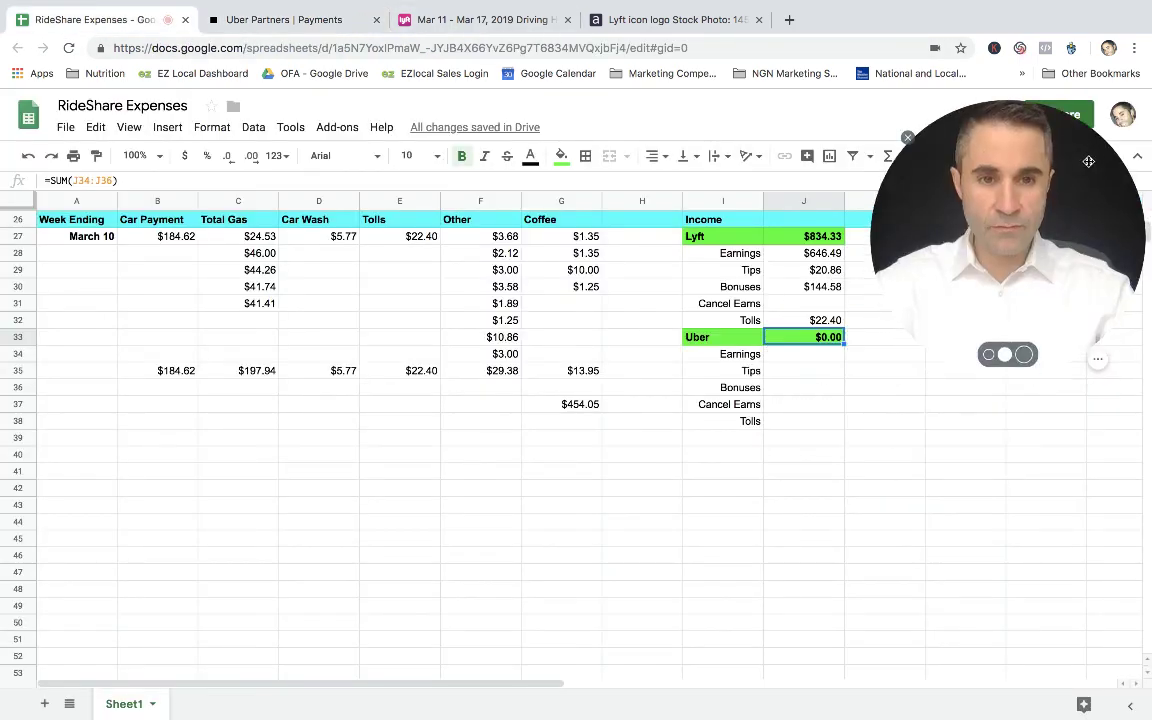
{"action": "left_click", "coordinate": [816, 356]}
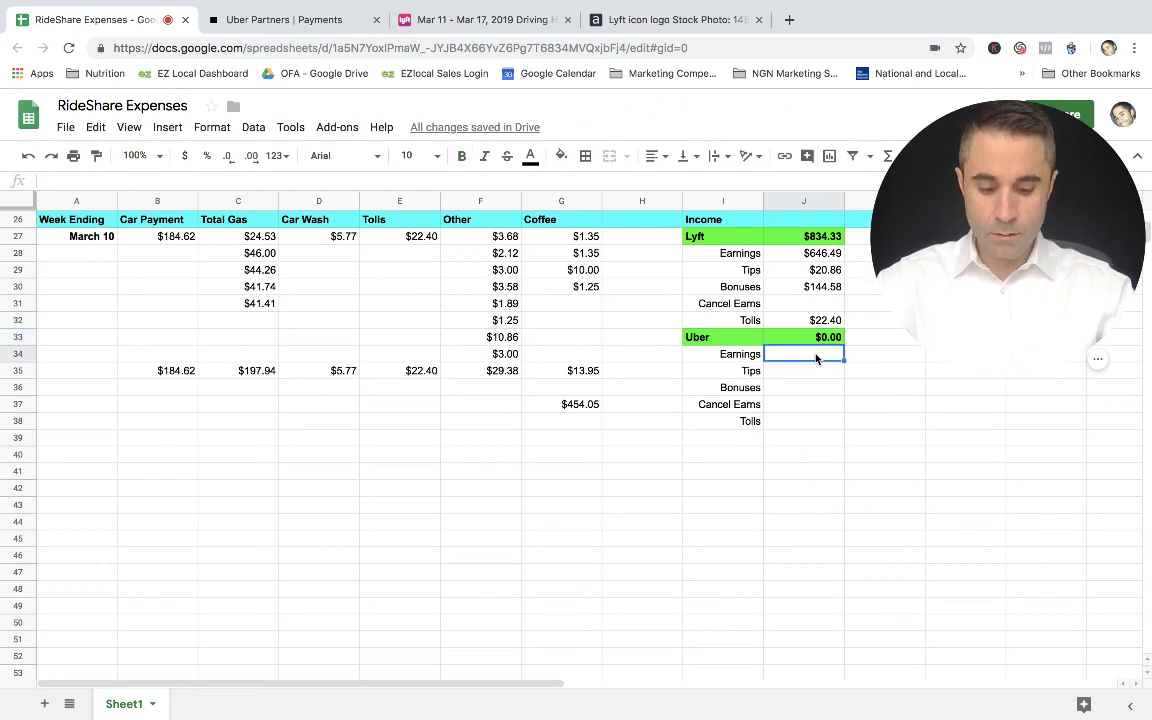
{"action": "type", "text": "10"}
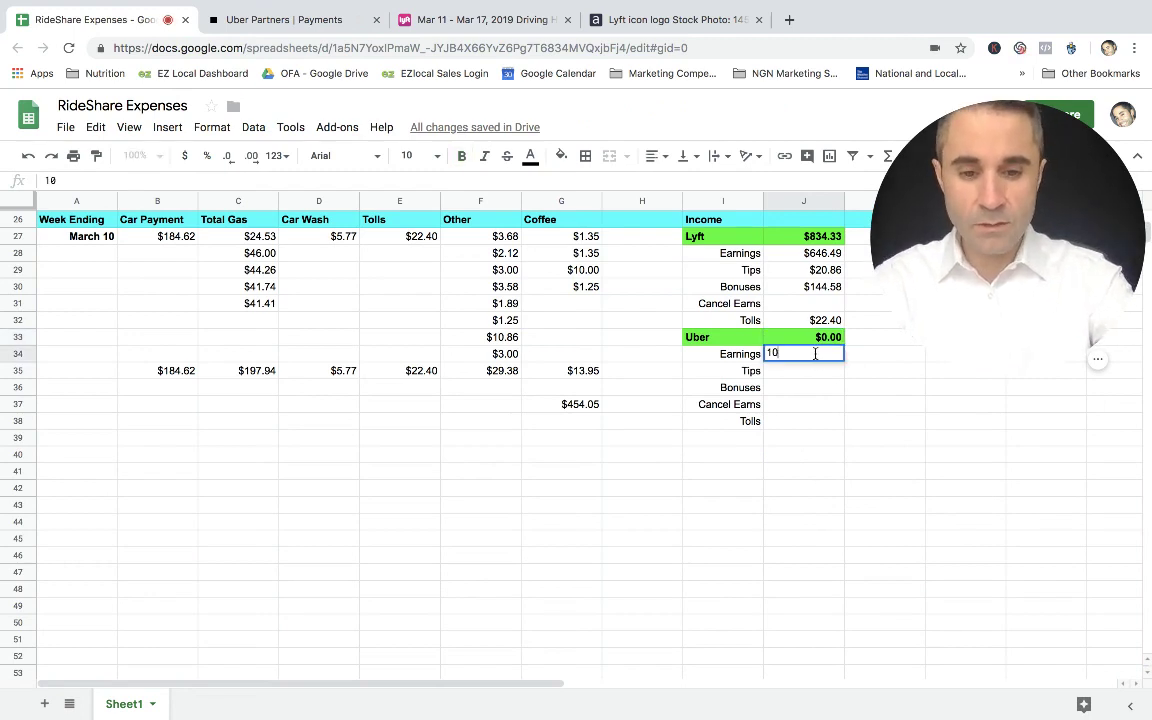
{"action": "type", "text": "61.89"}
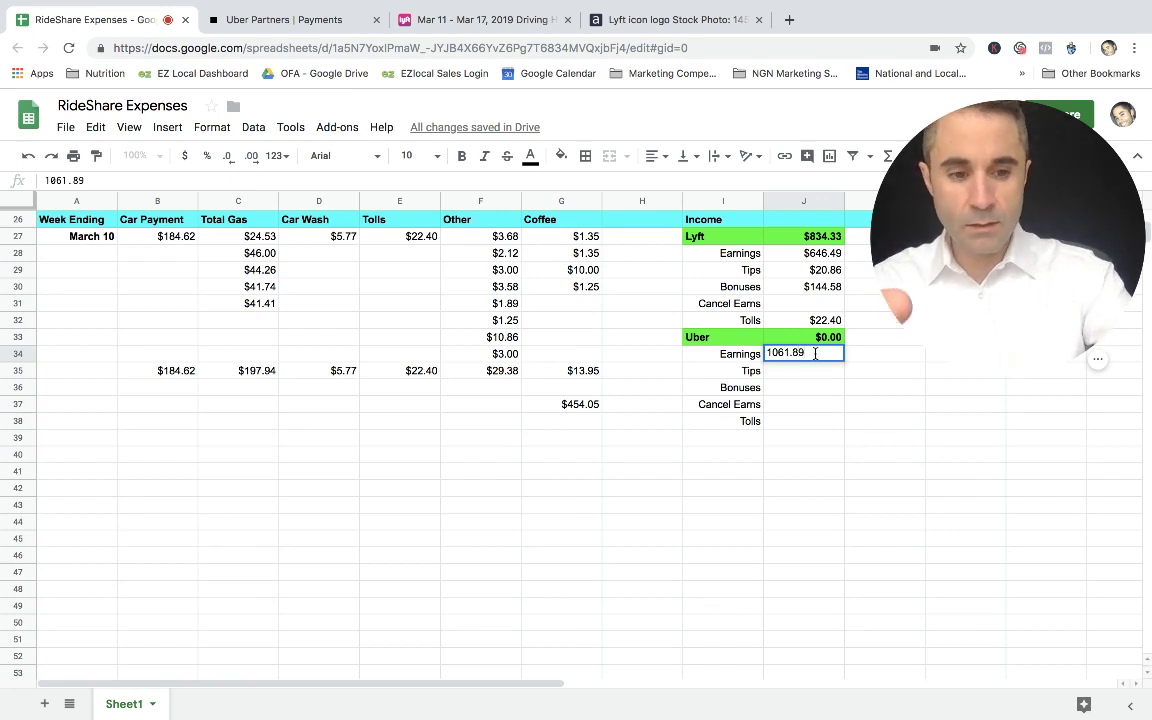
{"action": "key", "text": "Return"}
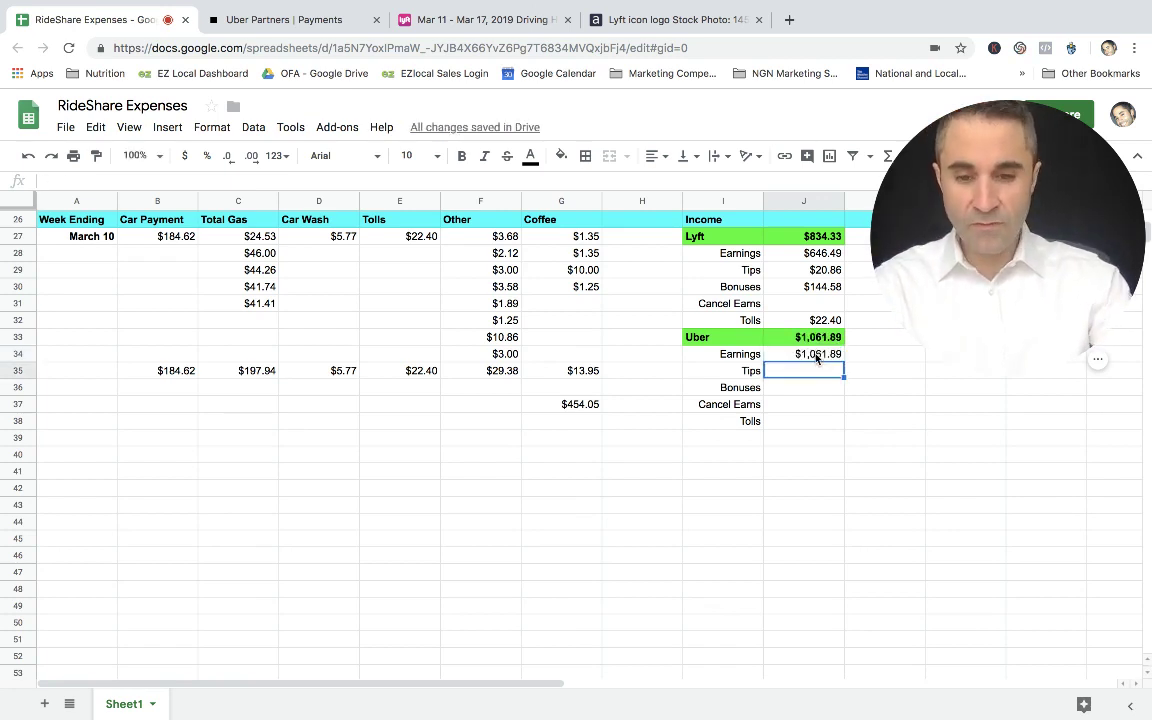
{"action": "type", "text": "59"}
{"action": "key", "text": "Return"}
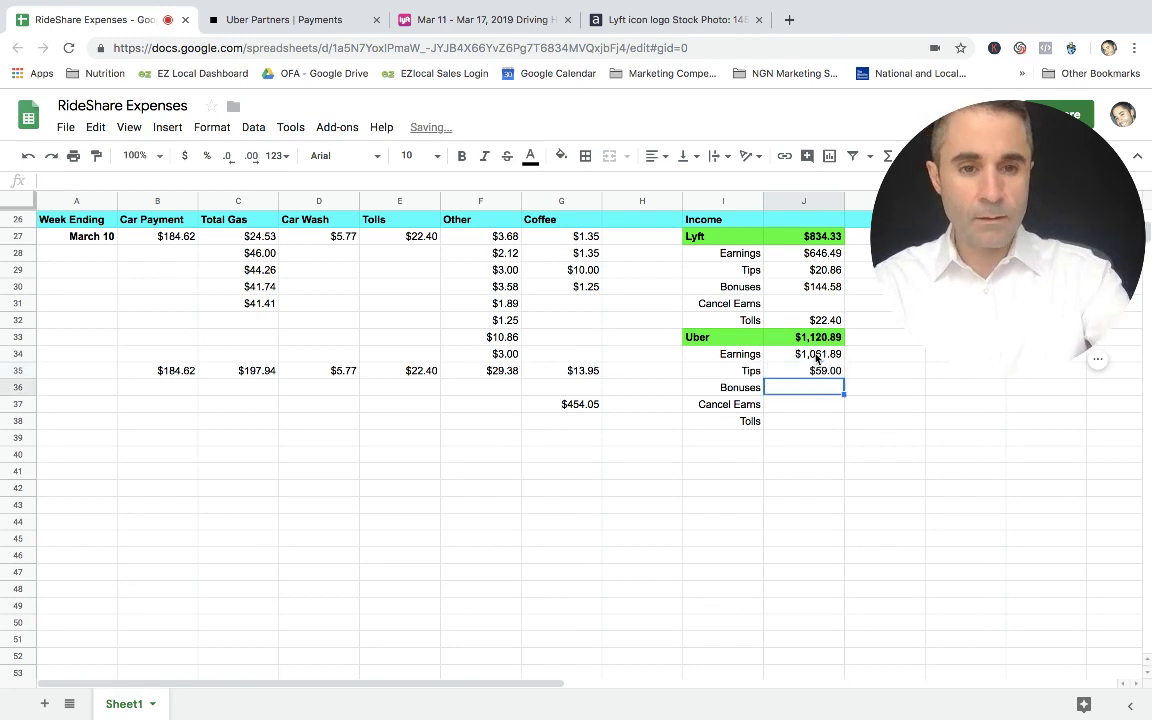
Step: Enter 71.05 as Uber Tolls in J38
{"action": "left_click_drag", "start_coordinate": [1040, 276], "coordinate": [1042, 580]}
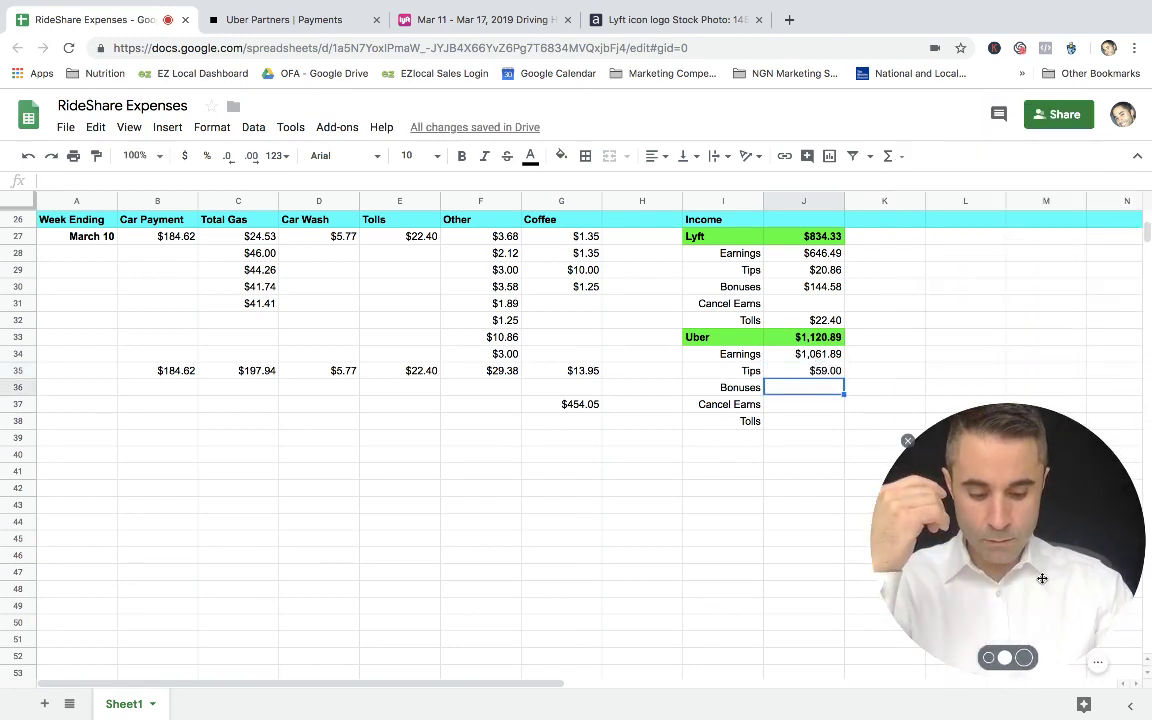
{"action": "left_click", "coordinate": [809, 423]}
{"action": "type", "text": "71"}
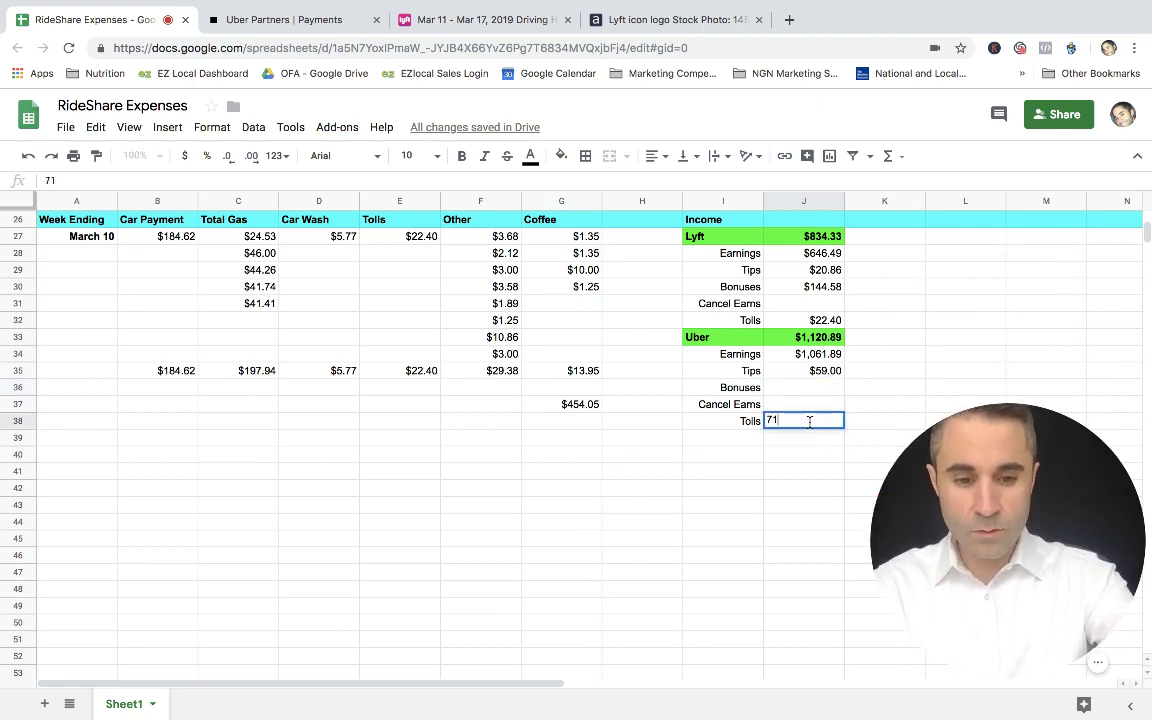
{"action": "type", "text": ".05"}
{"action": "key", "text": "Return"}
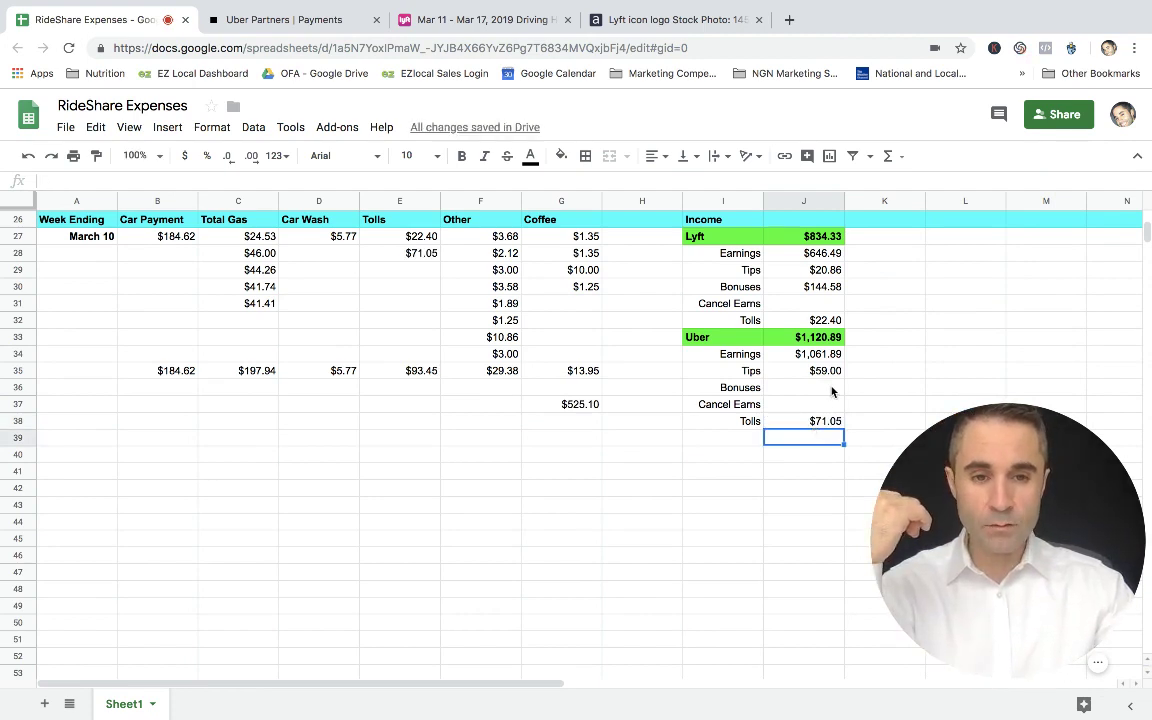
Step: Enter 94 as Uber Bonuses in J36
{"action": "left_click", "coordinate": [829, 389]}
{"action": "type", "text": "94"}
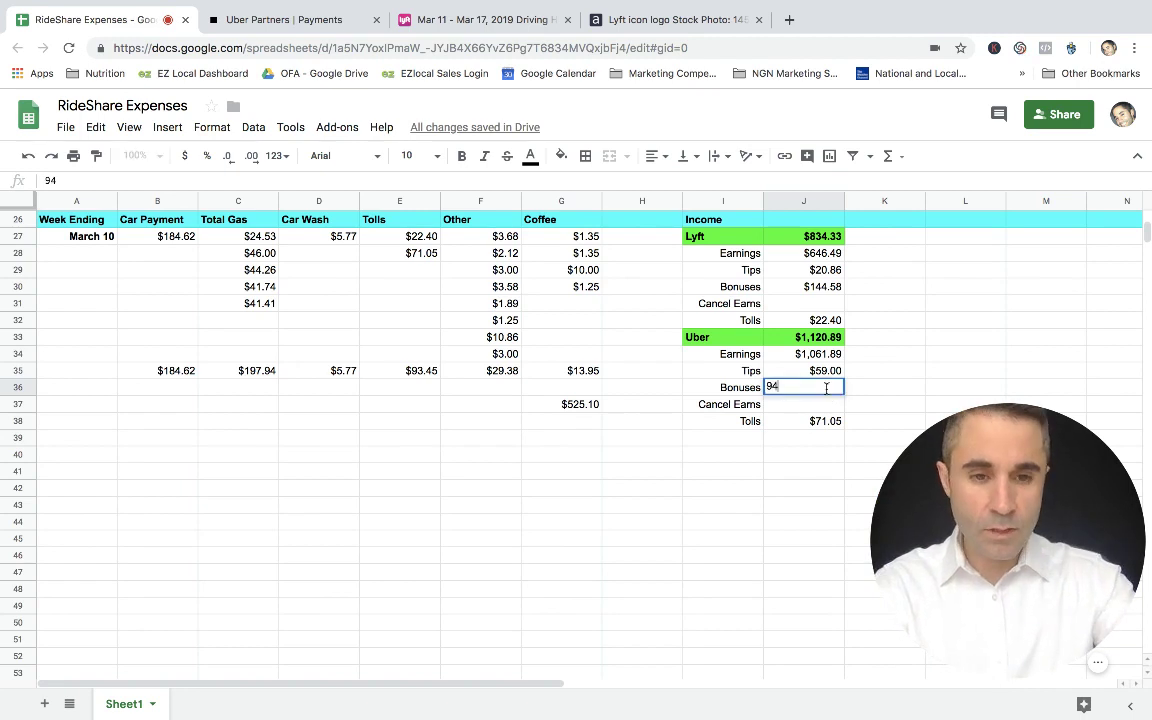
{"action": "key", "text": "Return"}
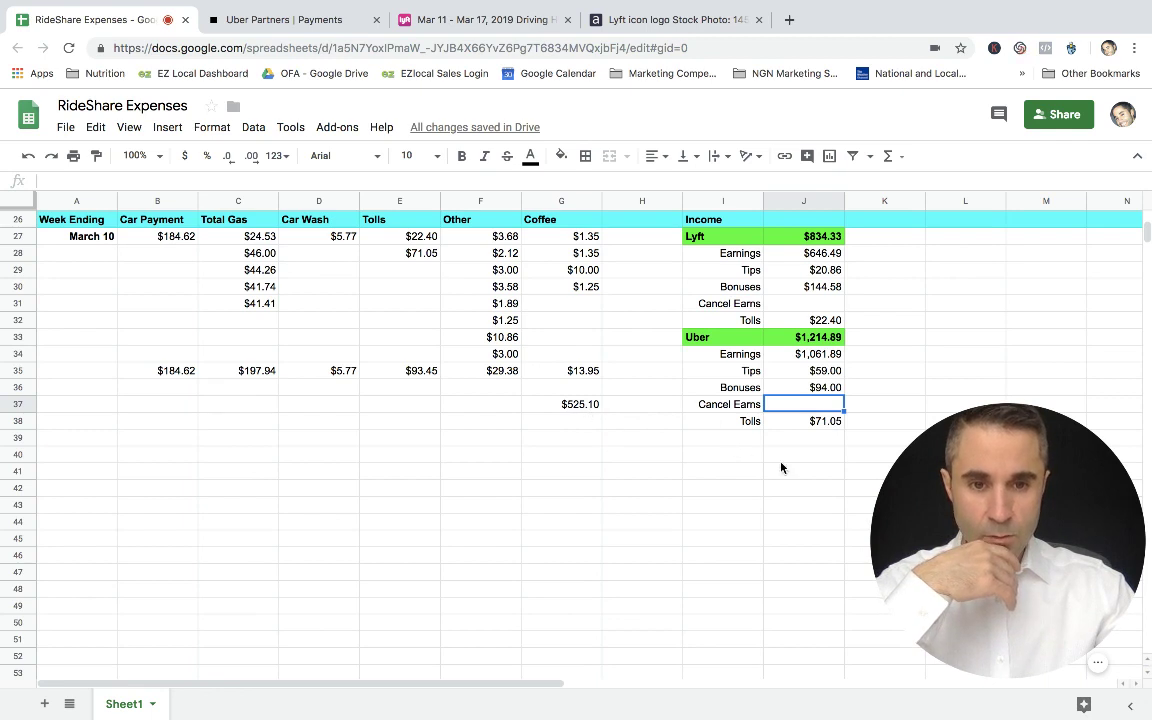
Step: Compute the week's combined Lyft and Uber income in L27 with the formula =J27+J33
{"action": "left_click", "coordinate": [948, 245]}
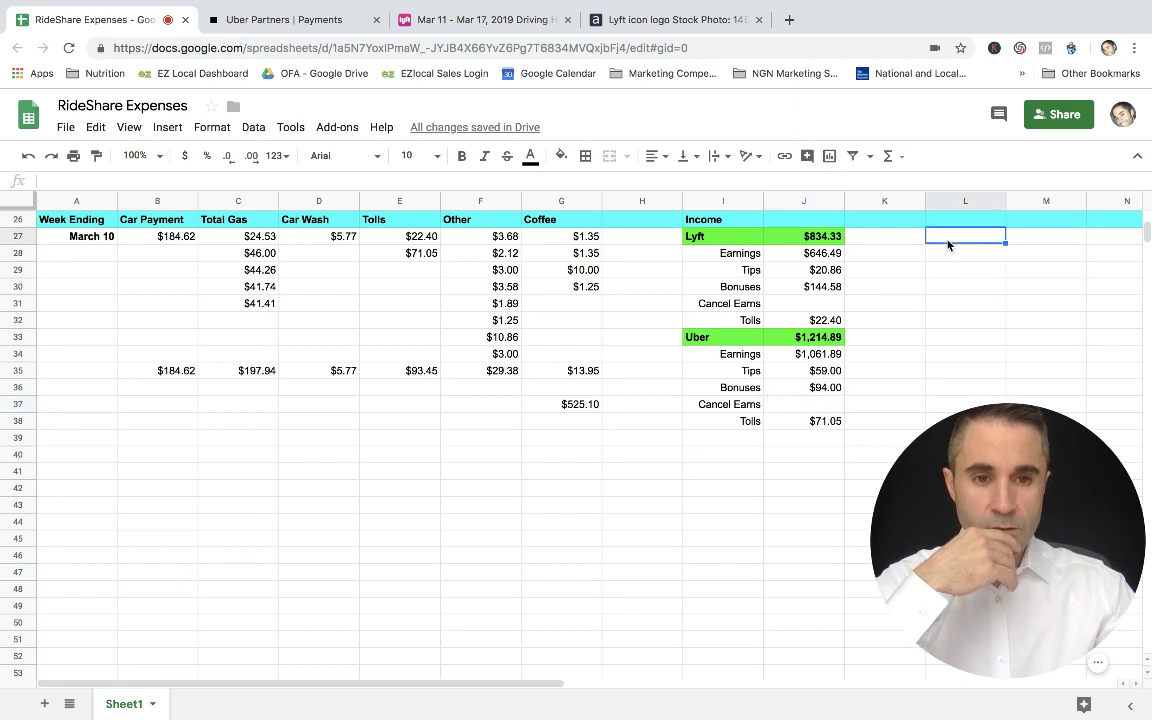
{"action": "type", "text": "="}
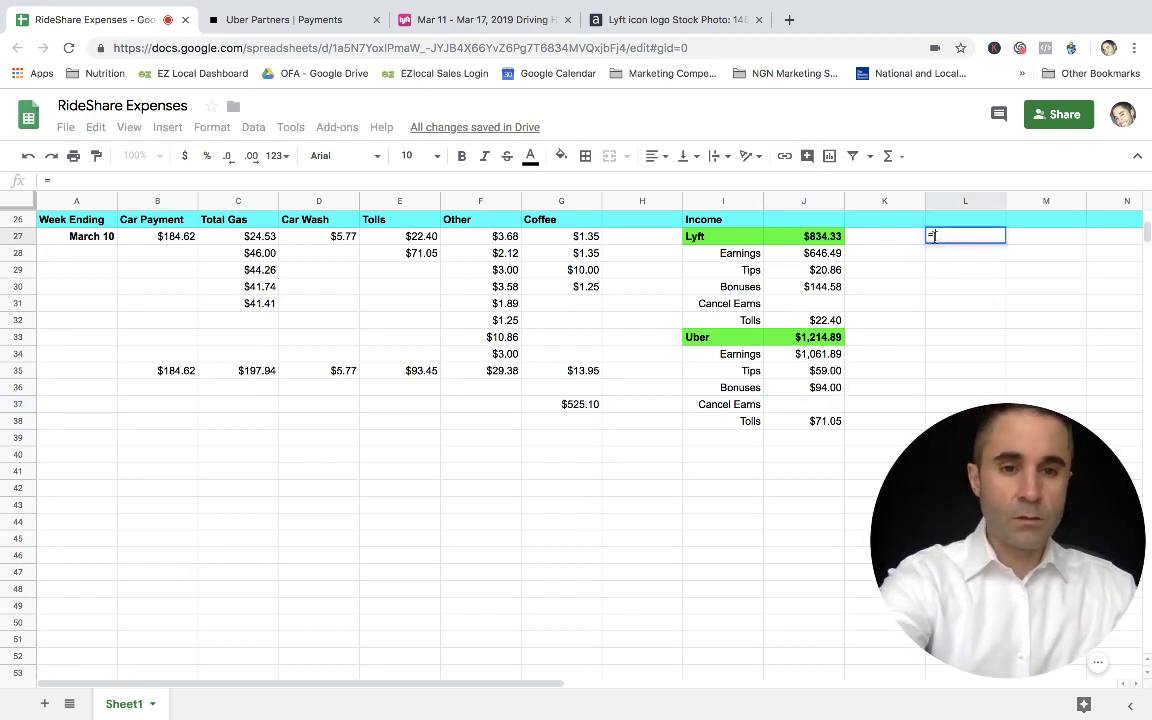
{"action": "left_click", "coordinate": [813, 238]}
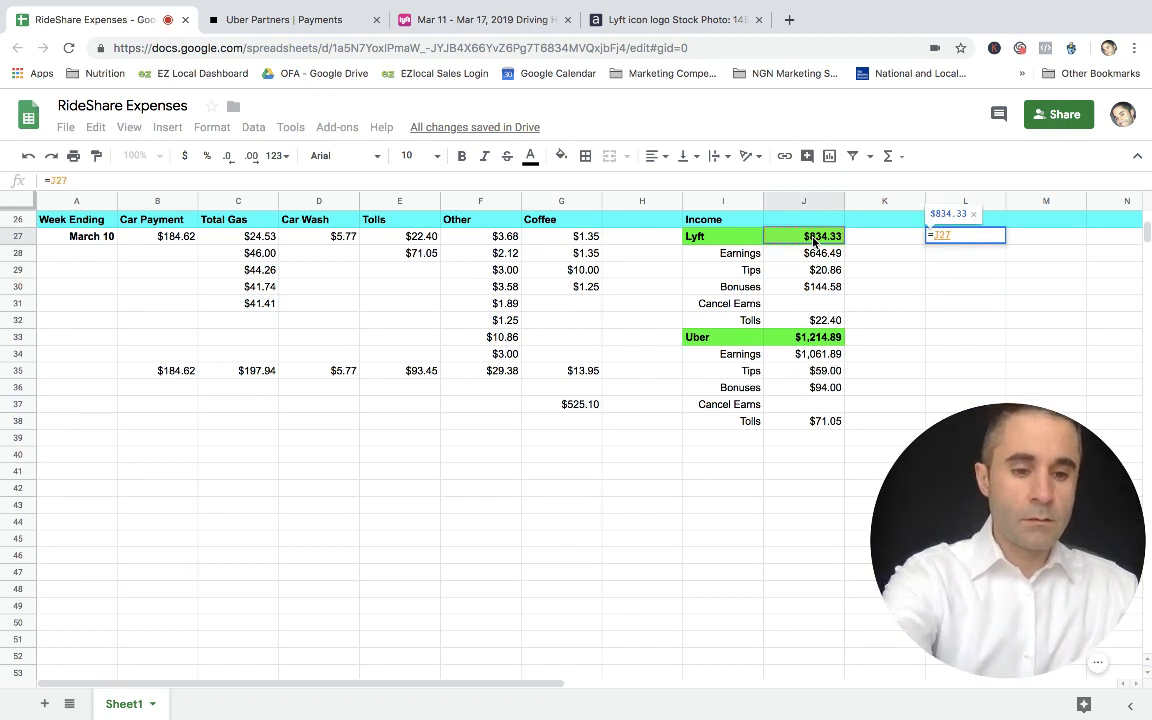
{"action": "type", "text": "+"}
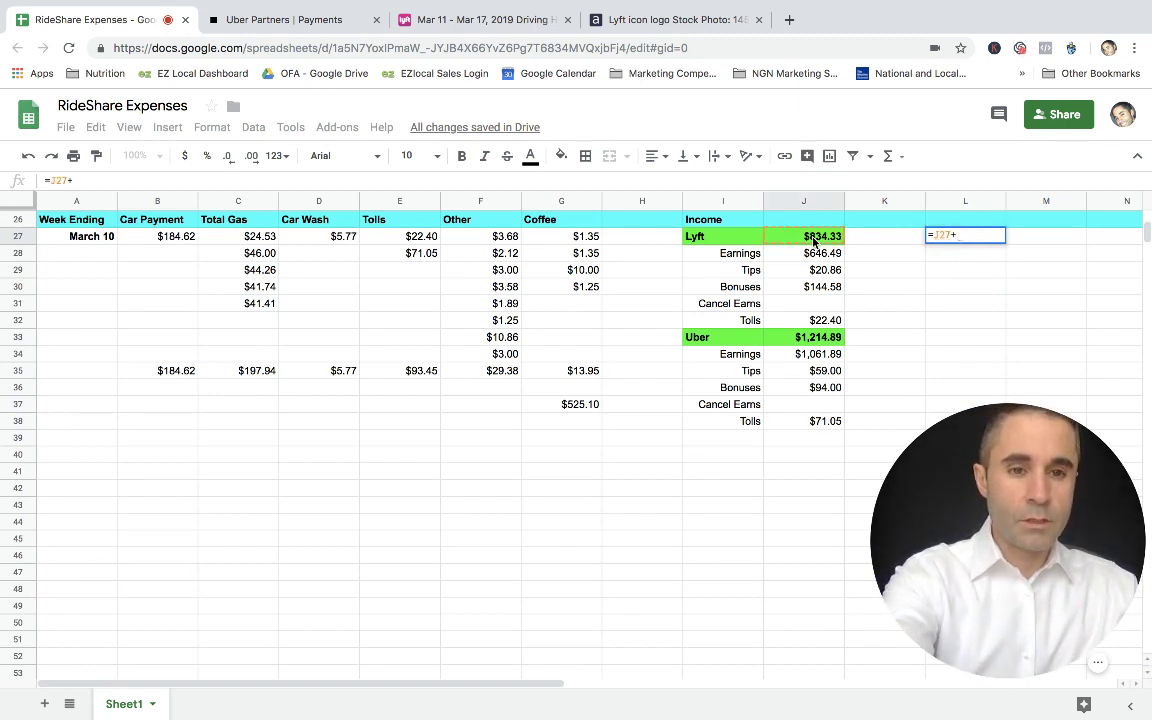
{"action": "left_click", "coordinate": [819, 340]}
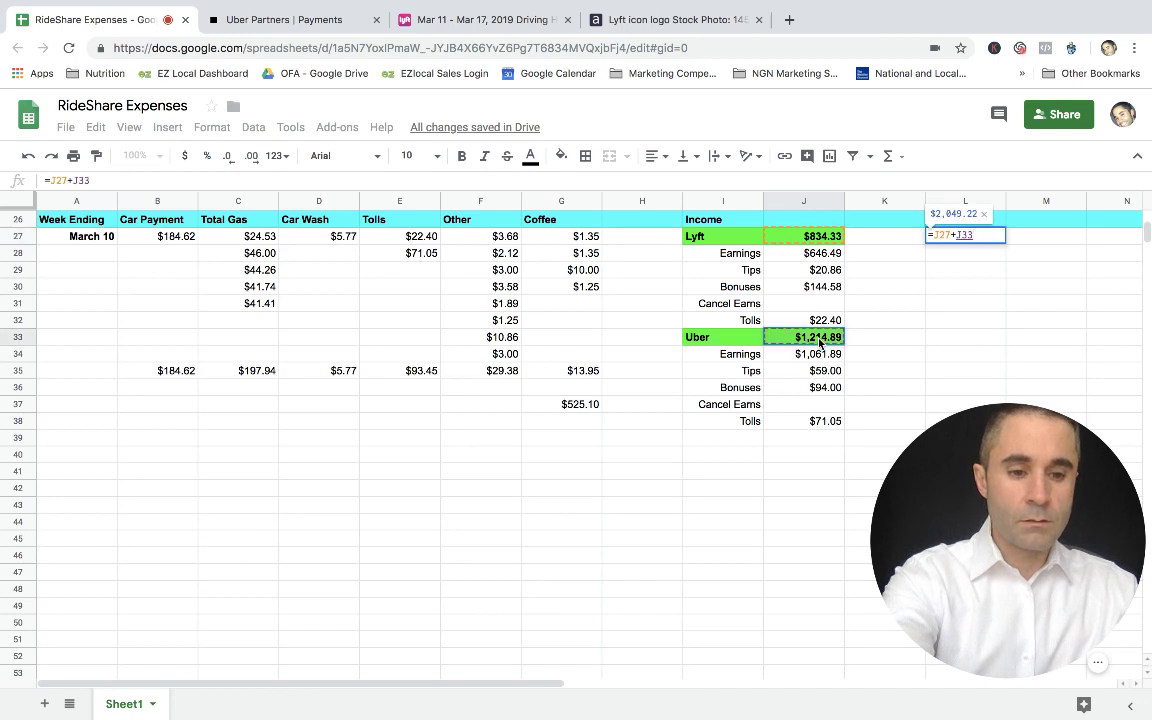
{"action": "key", "text": "Return"}
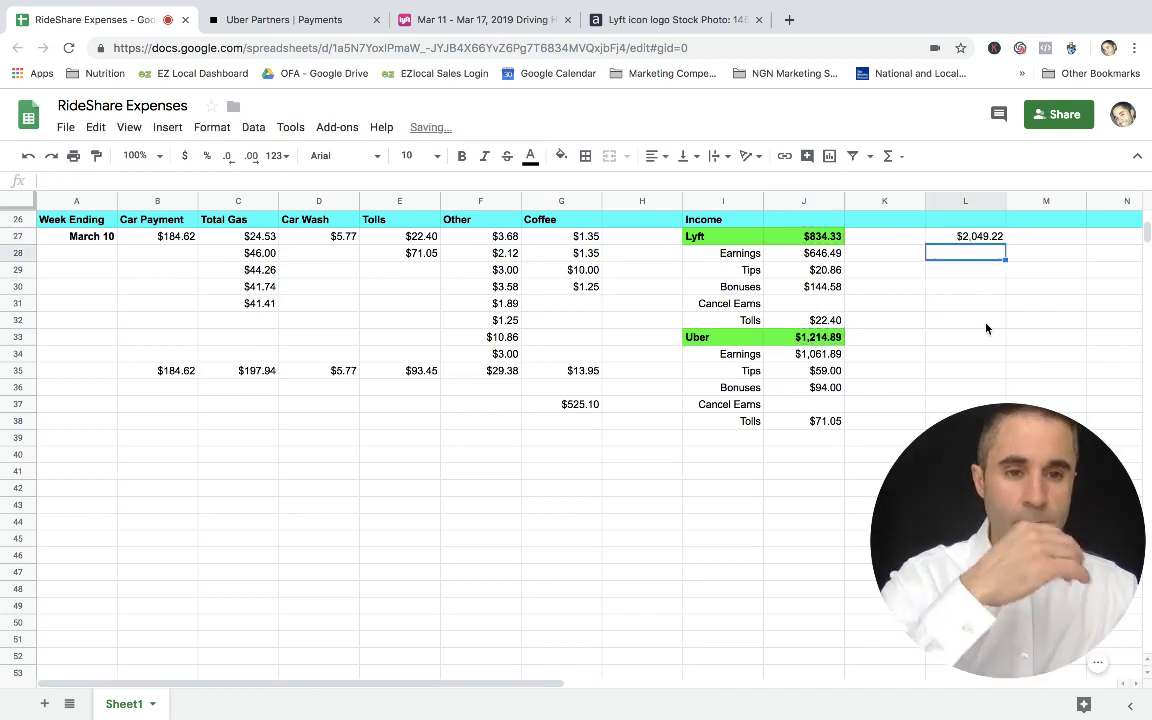
Step: Fill the combined weekly income cell L27 with green
{"action": "left_click", "coordinate": [980, 238]}
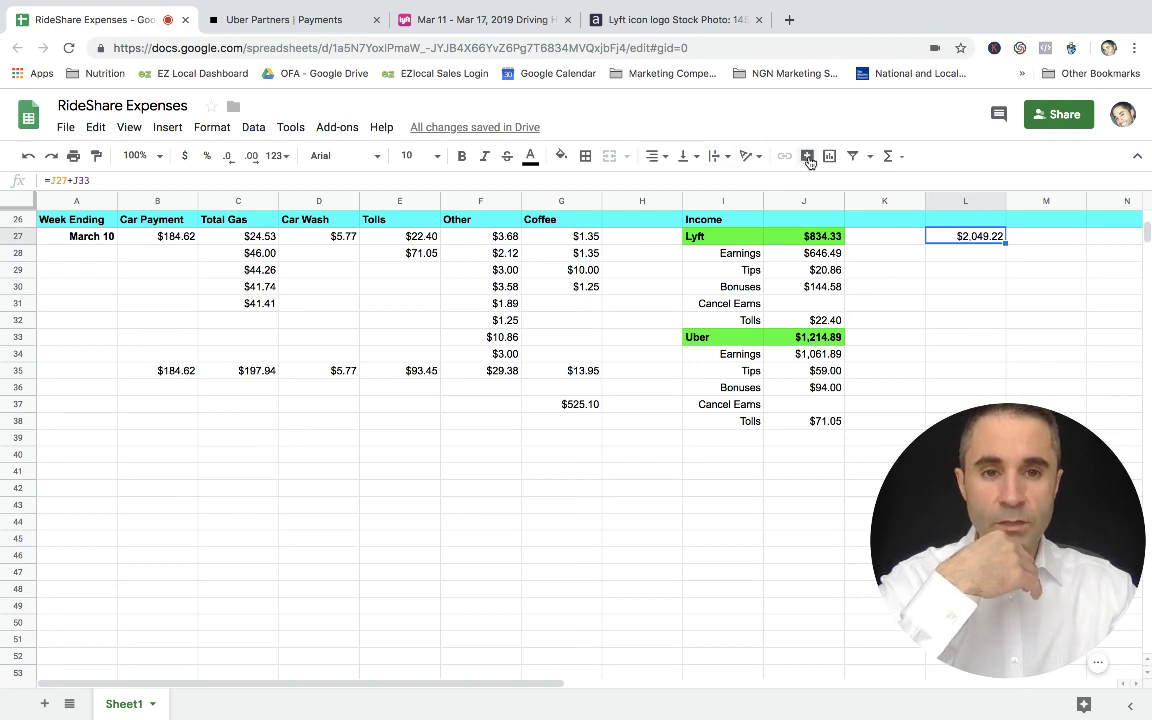
{"action": "left_click", "coordinate": [566, 160]}
{"action": "left_click", "coordinate": [626, 232]}
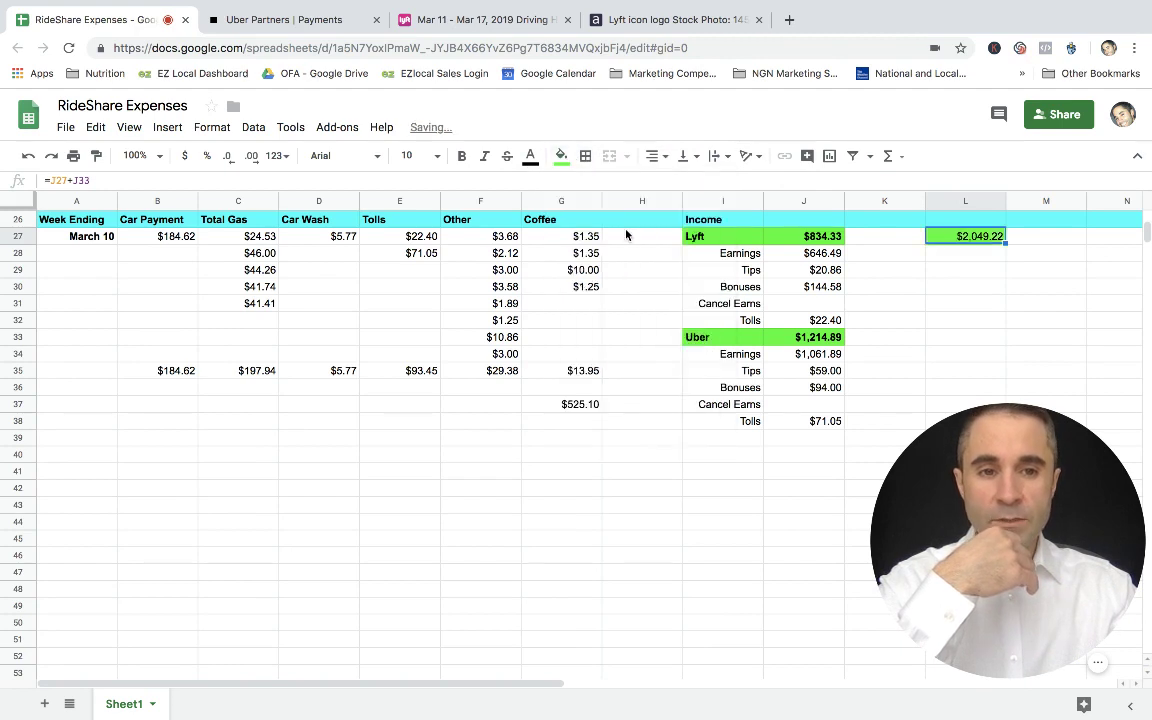
Step: Fill L28 with red and bring in the week's total expenses there with the formula =G37
{"action": "left_click", "coordinate": [967, 258]}
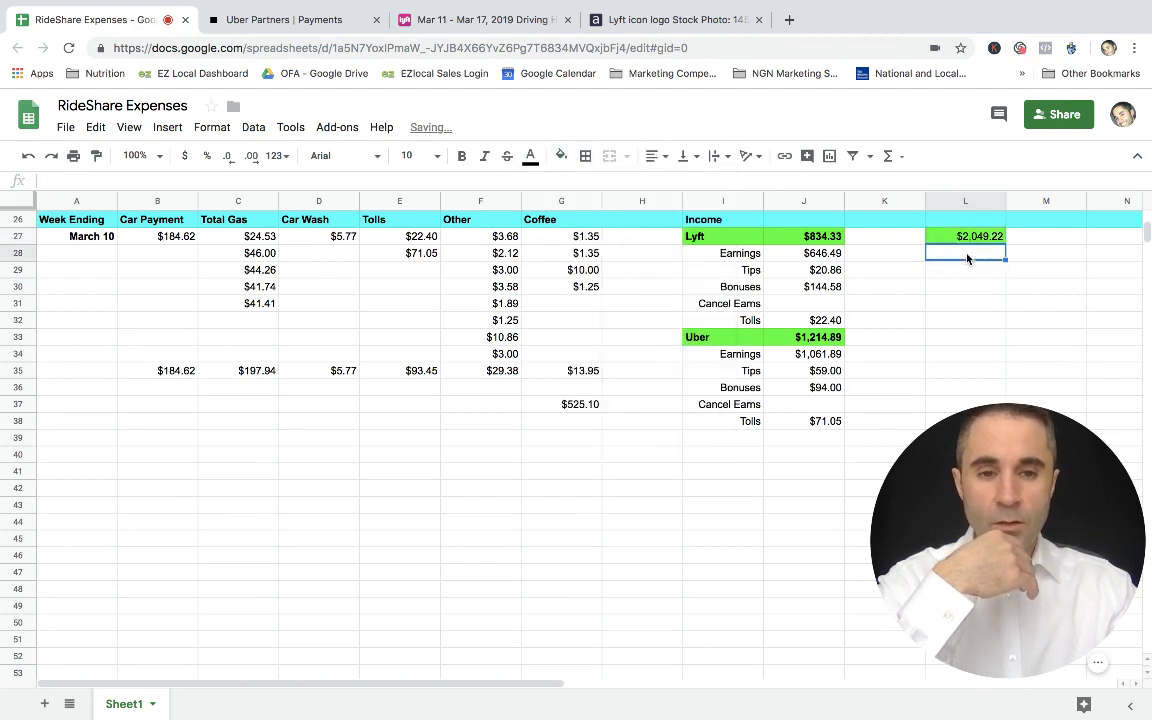
{"action": "left_click", "coordinate": [559, 157]}
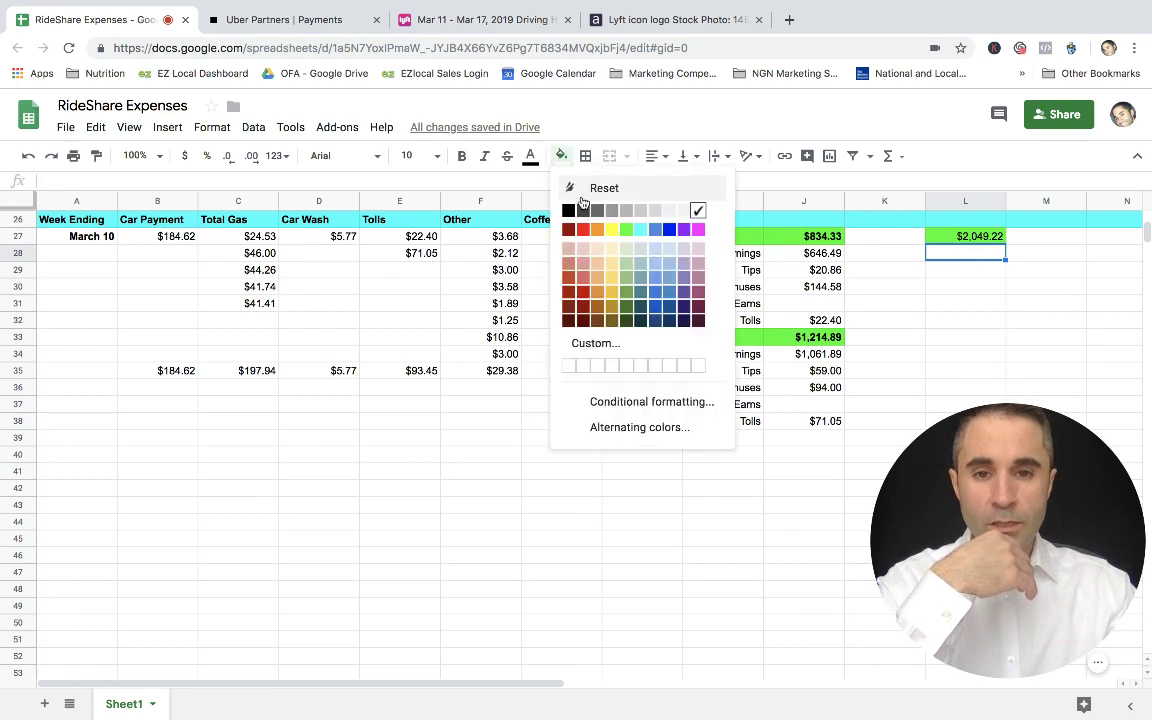
{"action": "left_click", "coordinate": [582, 230]}
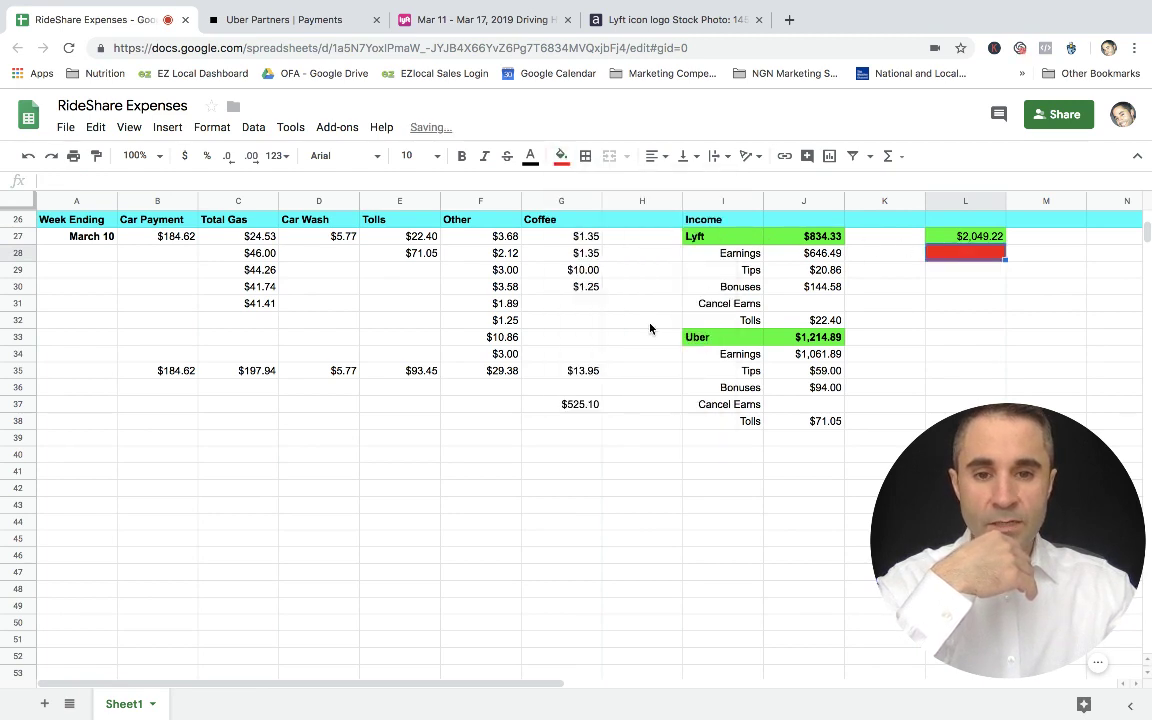
{"action": "type", "text": "="}
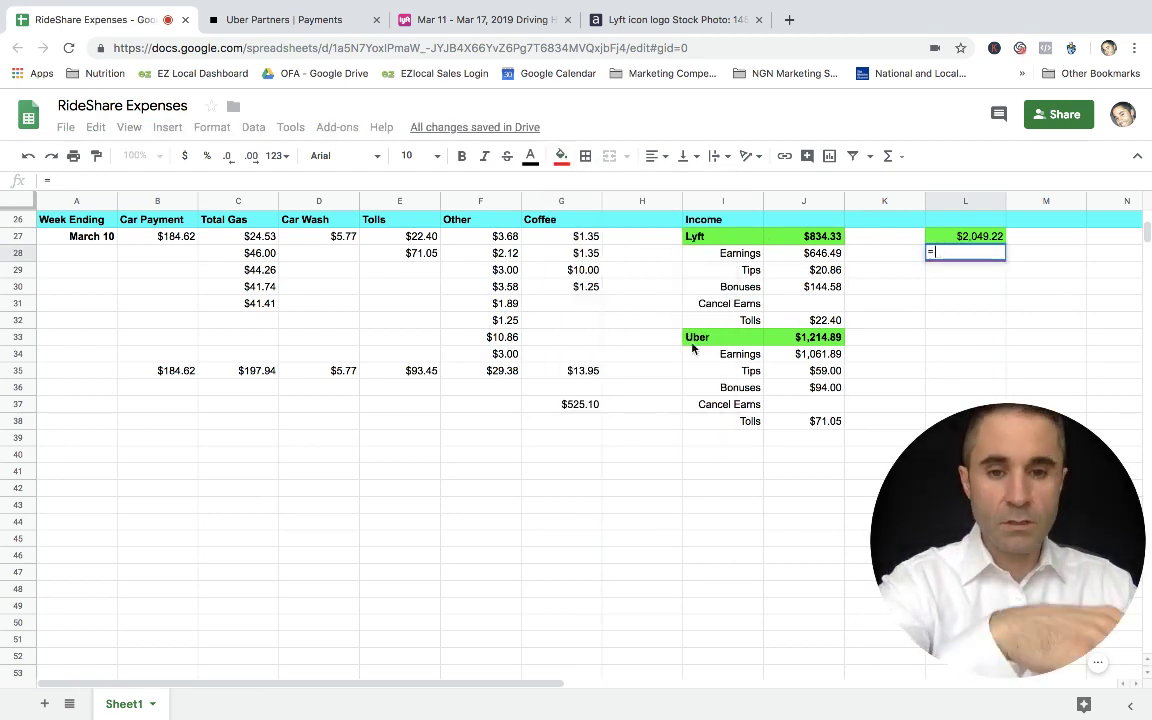
{"action": "left_click", "coordinate": [585, 409]}
{"action": "key", "text": "Return"}
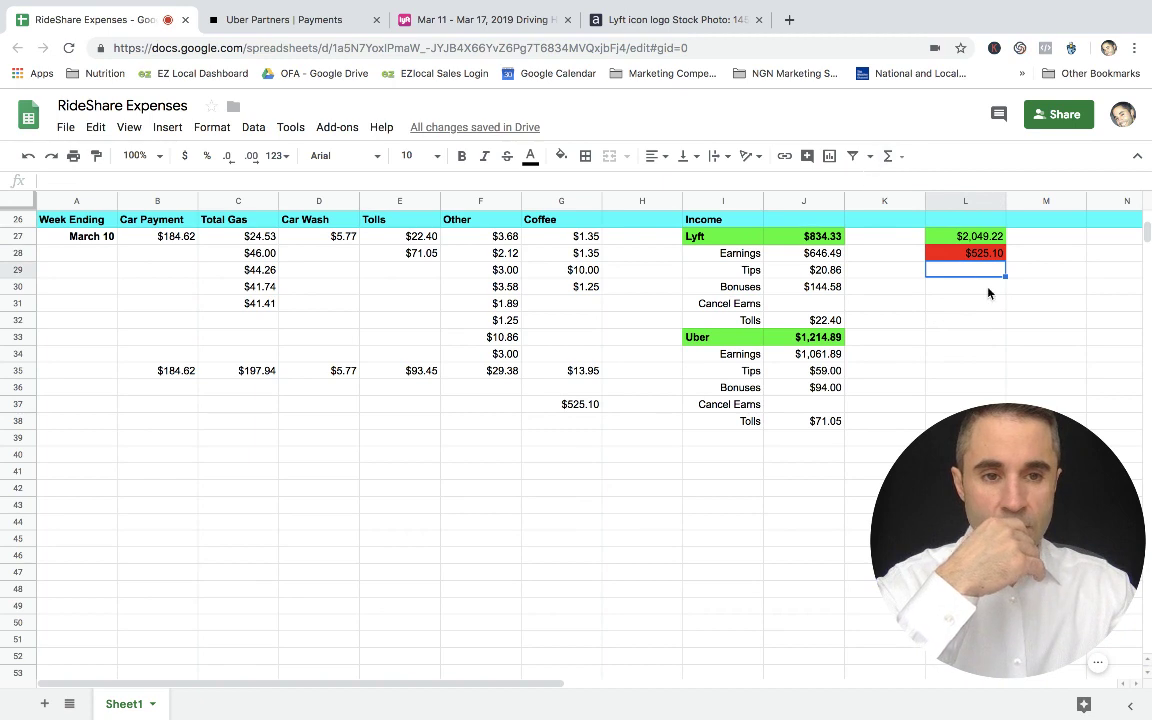
Step: Compute the week's net income in L29 with the formula =L27-L28
{"action": "type", "text": "="}
{"action": "left_click", "coordinate": [973, 240]}
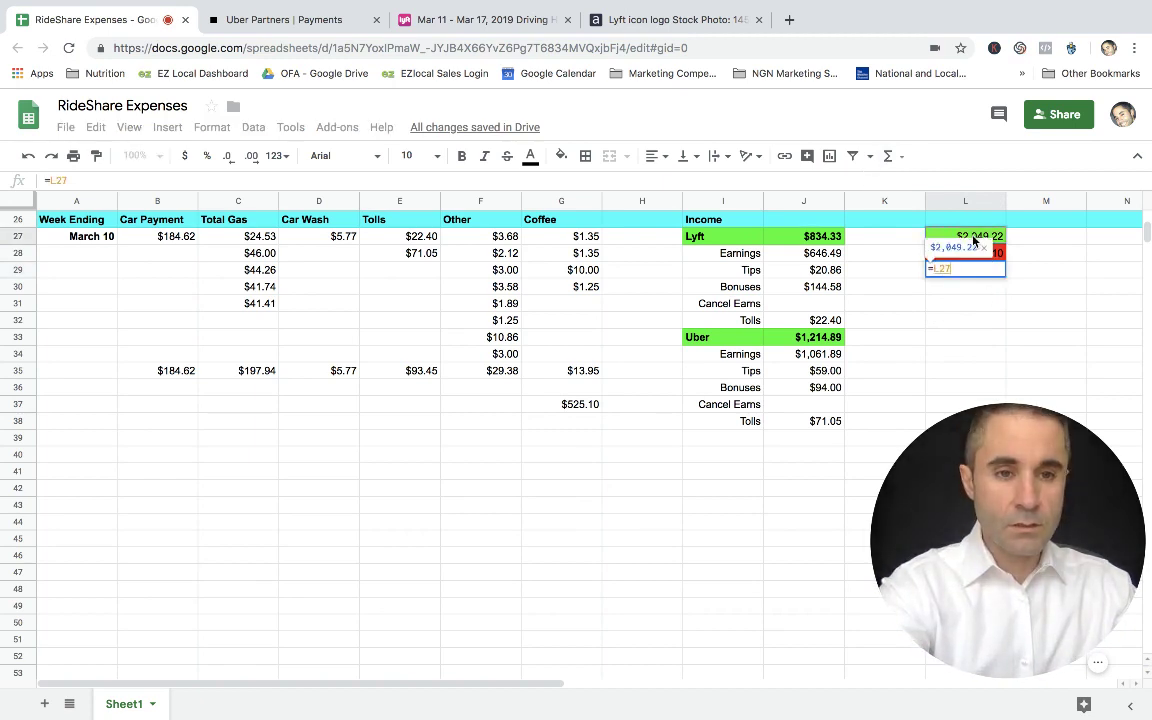
{"action": "type", "text": "-"}
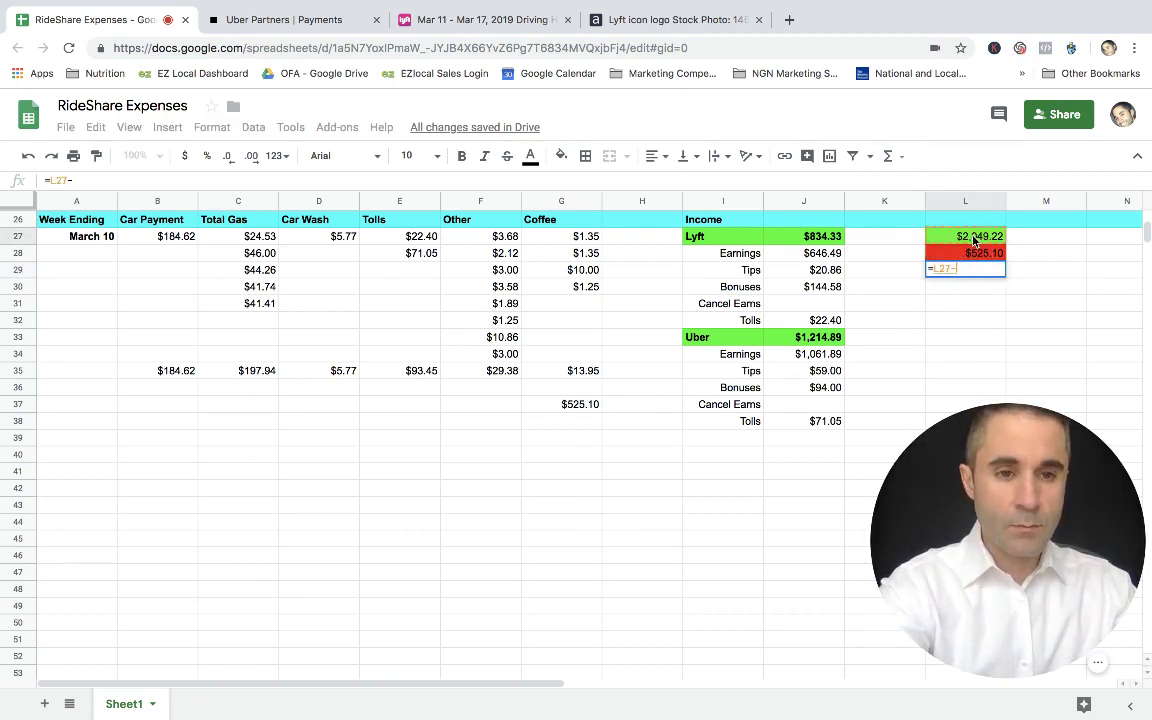
{"action": "left_click", "coordinate": [996, 256]}
{"action": "key", "text": "Return"}
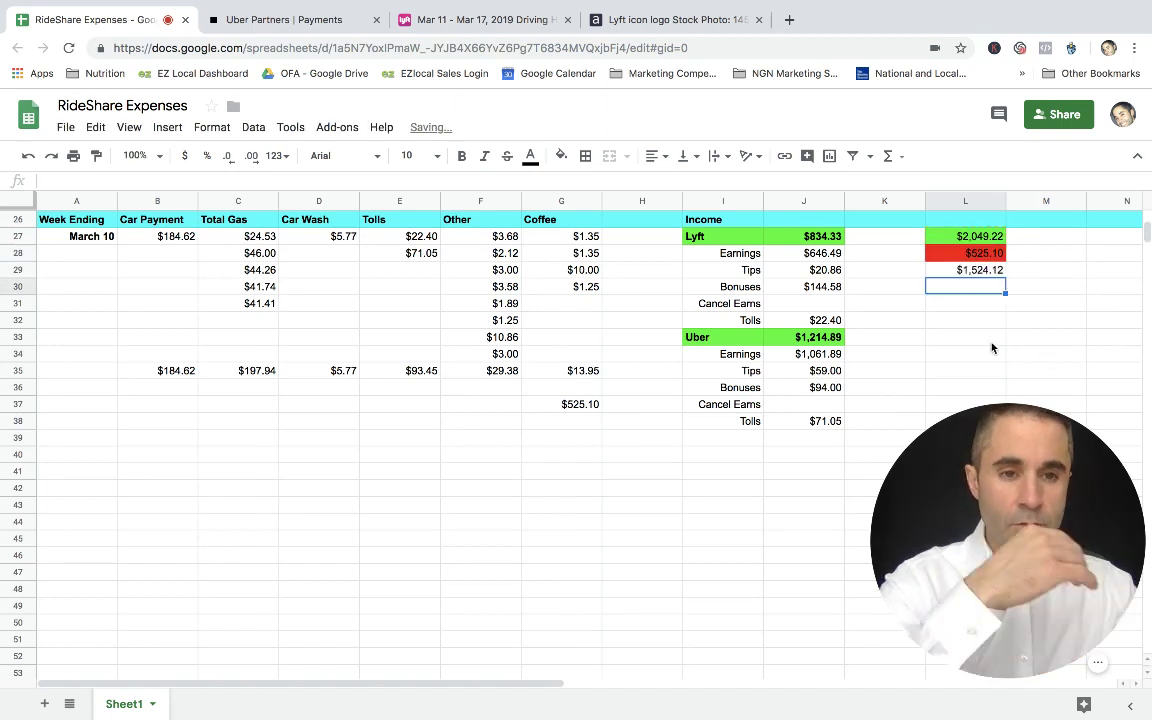
Step: Fill the net income cell L29 with cyan and make its value bold
{"action": "left_click", "coordinate": [979, 278]}
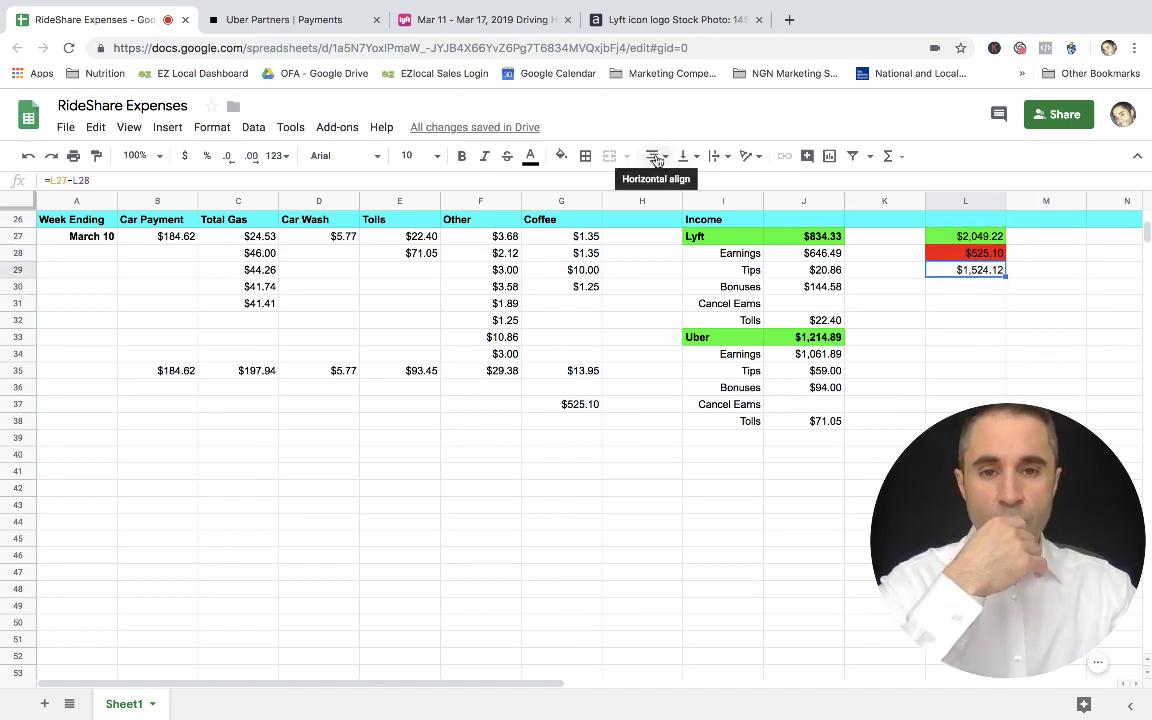
{"action": "left_click", "coordinate": [563, 156]}
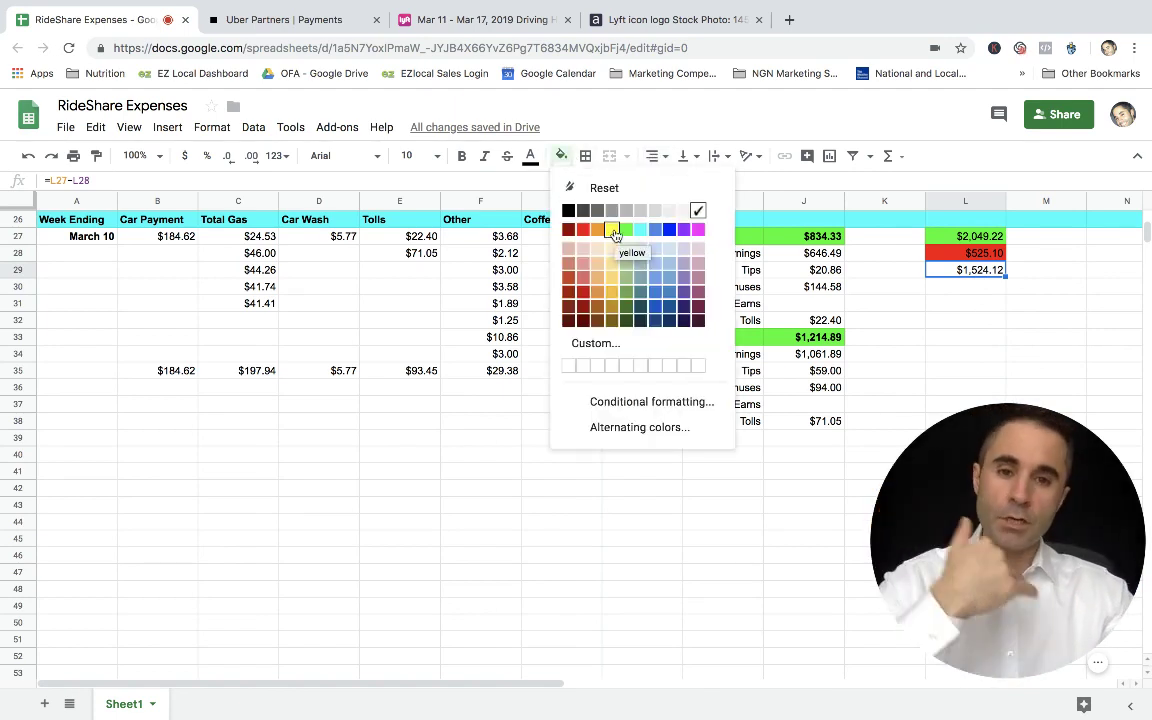
{"action": "left_click", "coordinate": [640, 229]}
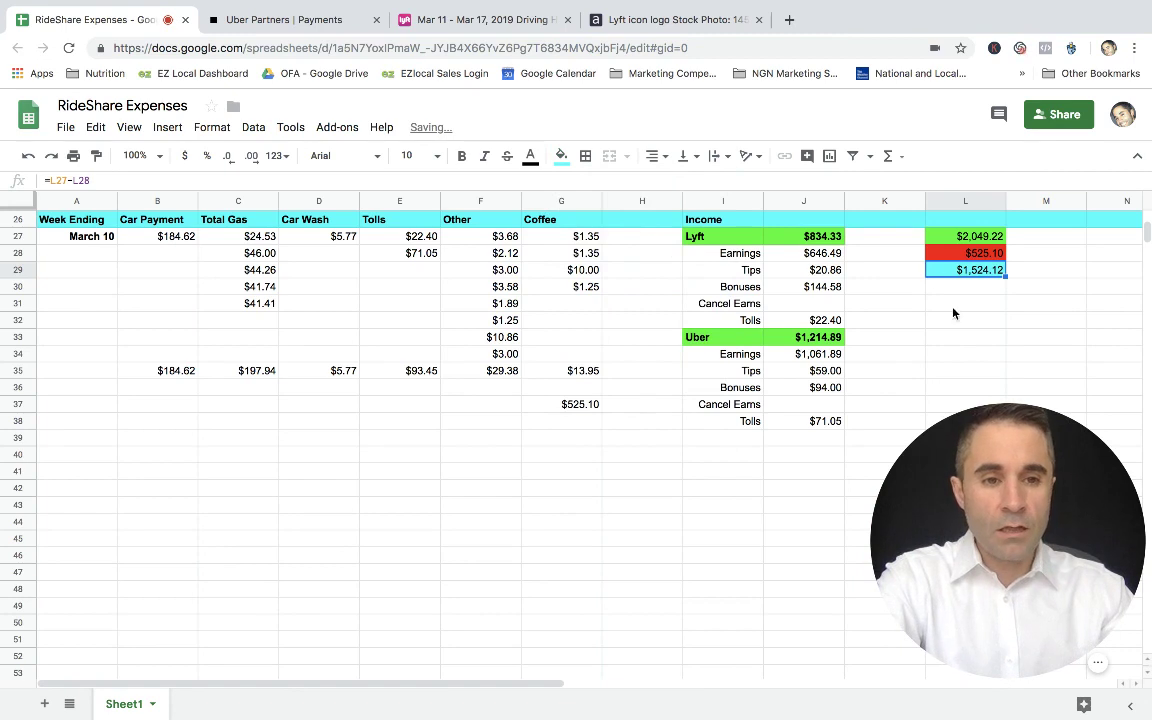
{"action": "left_click", "coordinate": [996, 303]}
{"action": "left_click", "coordinate": [980, 272]}
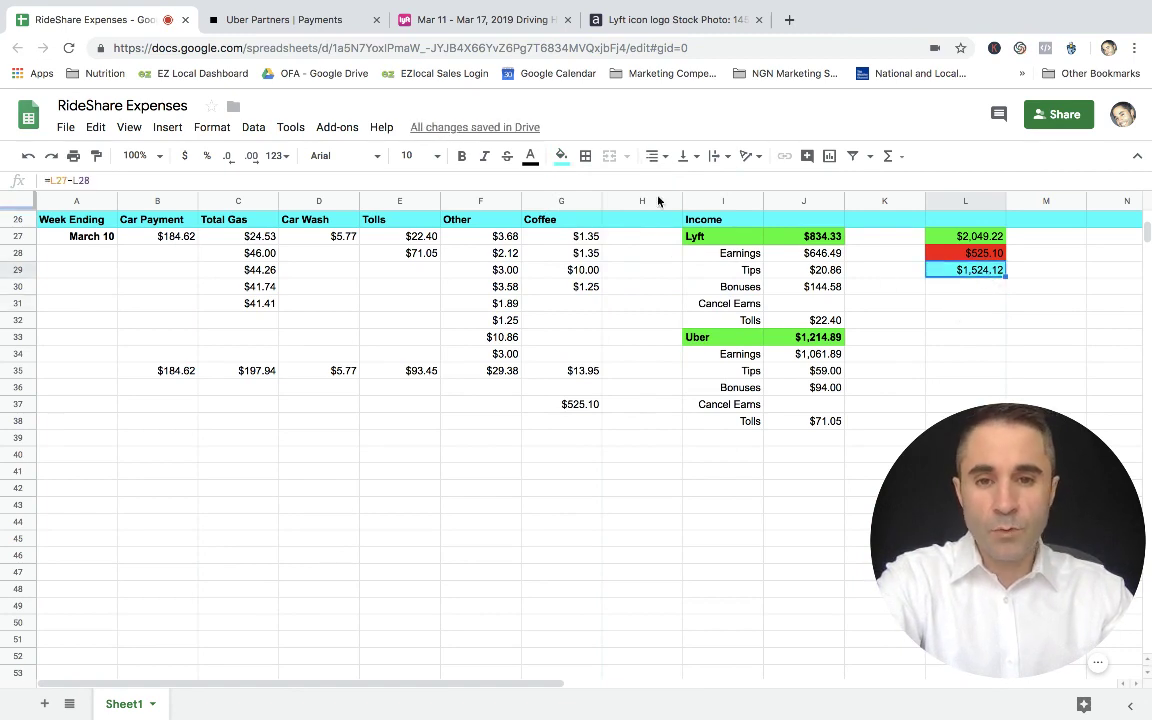
{"action": "left_click", "coordinate": [461, 155]}
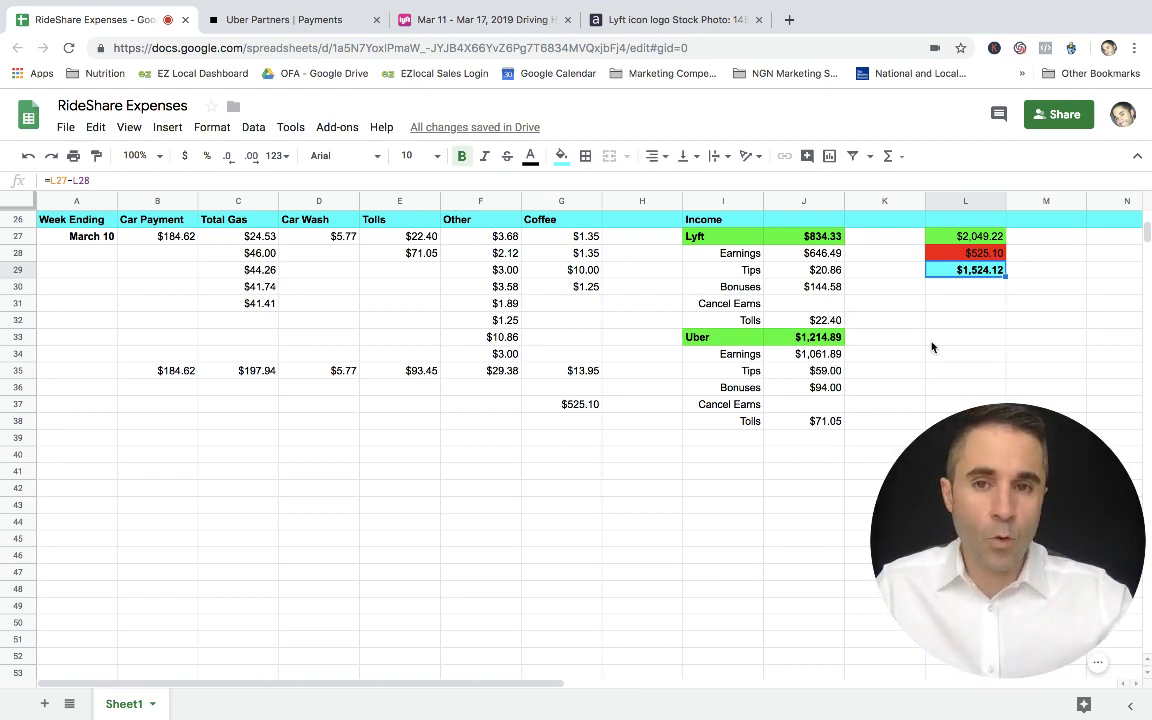
Step: Check the week's ride count on the Lyft driving history page, and return to the RideShare Expenses sheet
{"action": "left_click", "coordinate": [890, 287]}
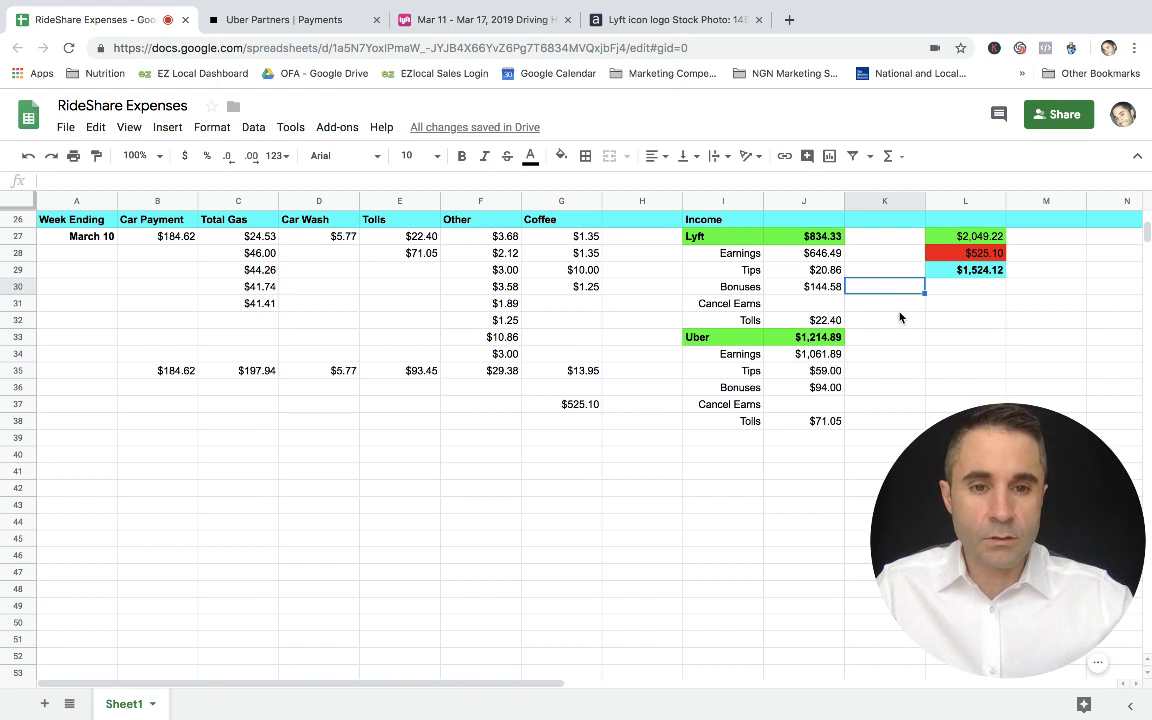
{"action": "left_click", "coordinate": [878, 241]}
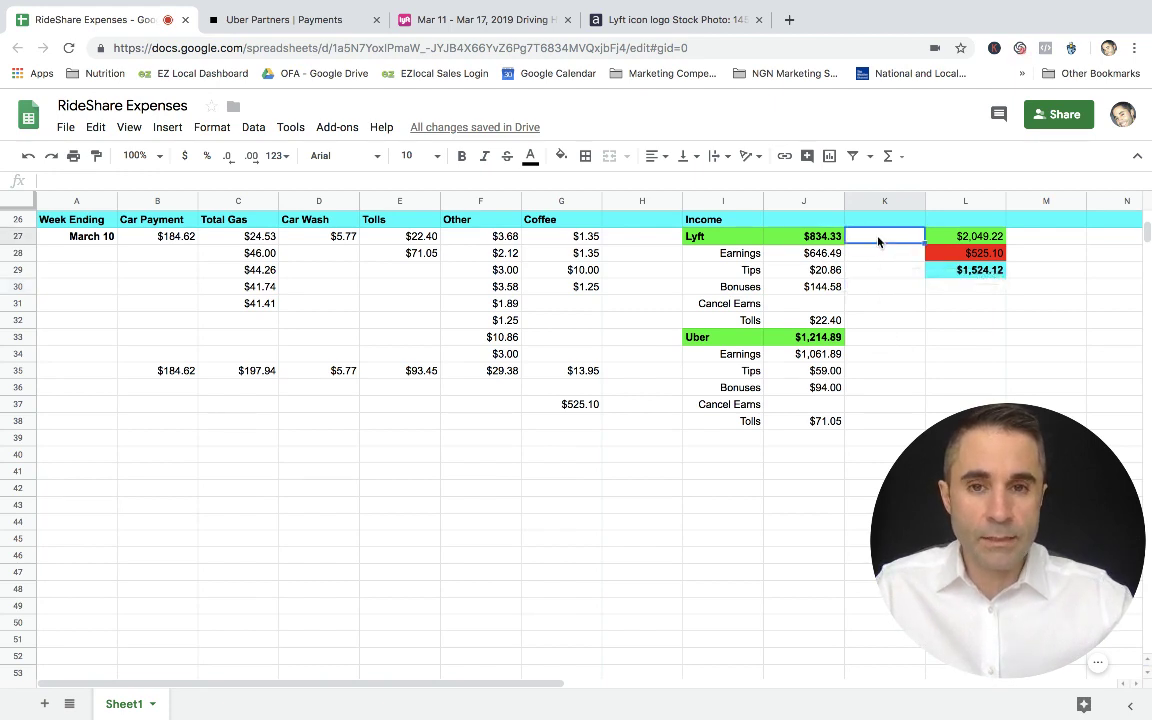
{"action": "left_click", "coordinate": [460, 20]}
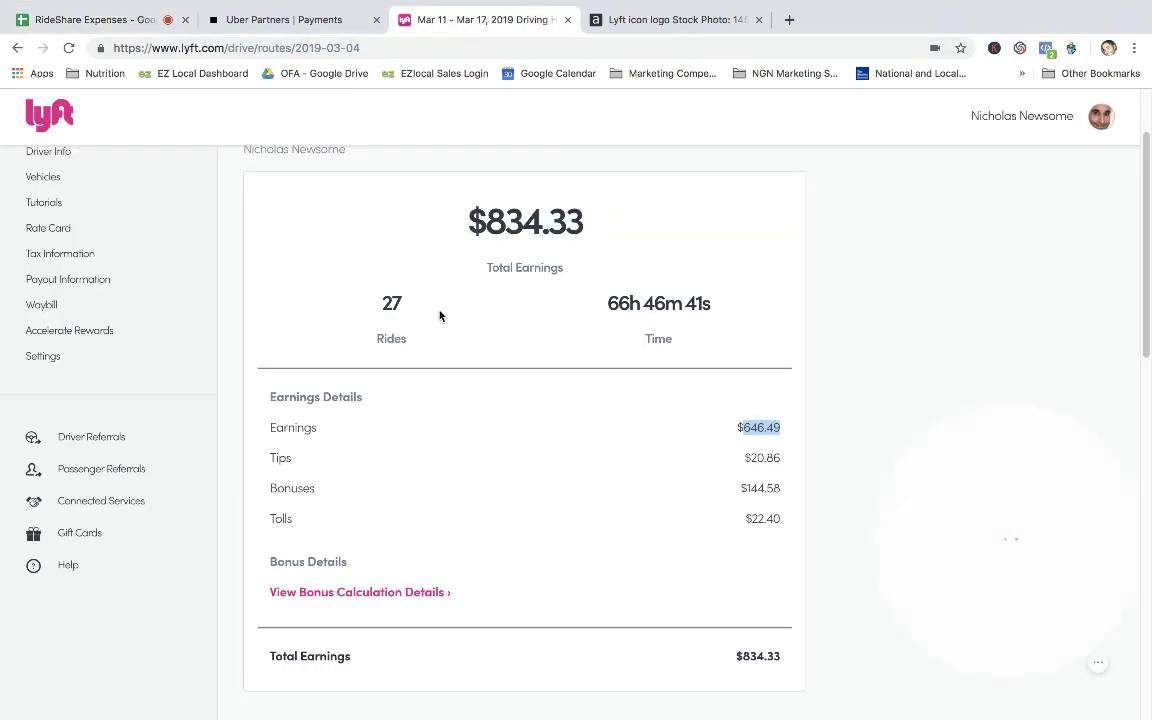
{"action": "left_click", "coordinate": [108, 20]}
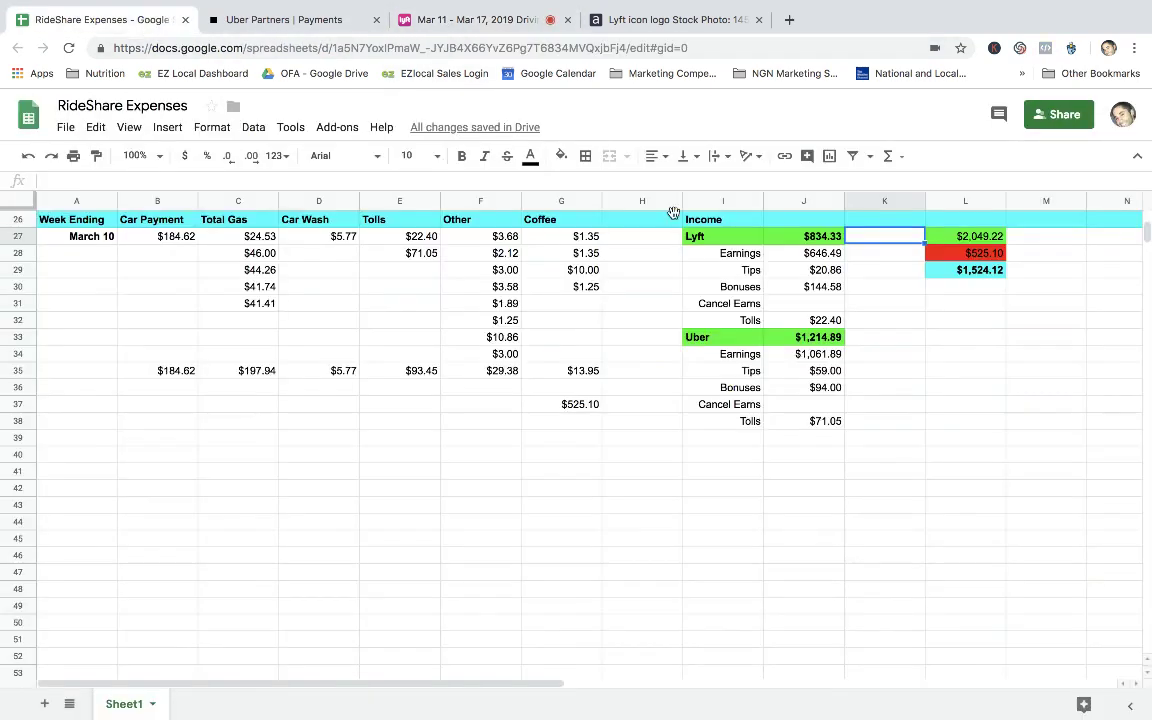
{"action": "left_click", "coordinate": [818, 240]}
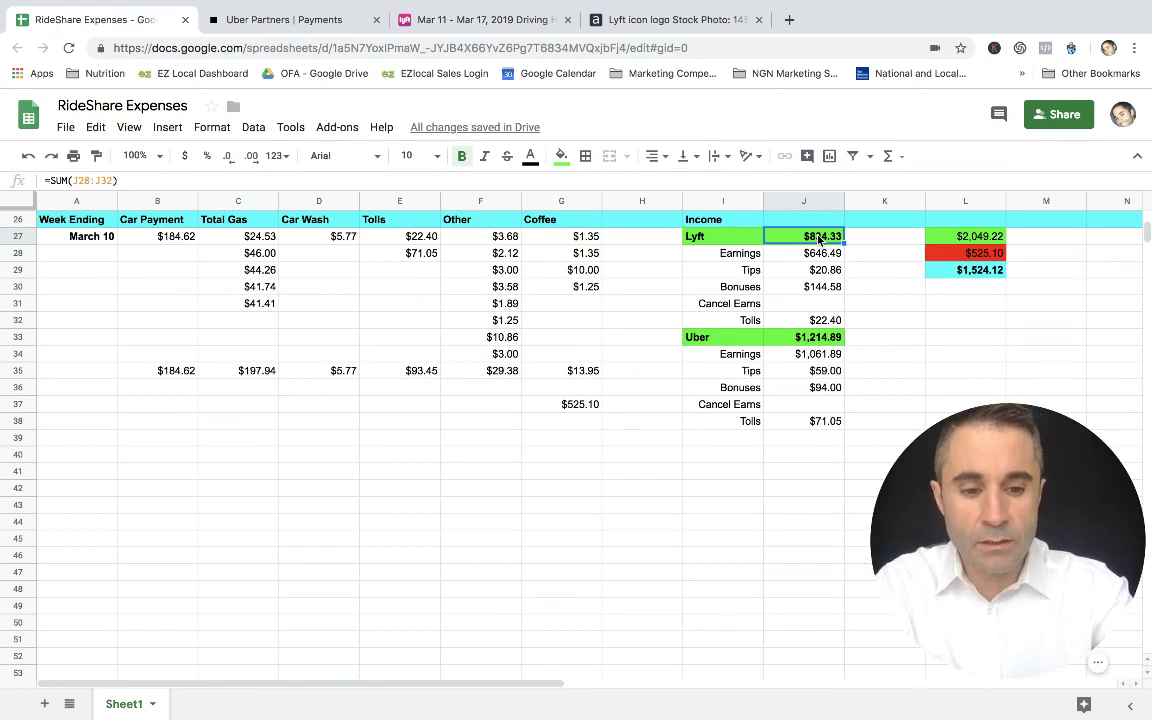
{"action": "type", "text": "/"}
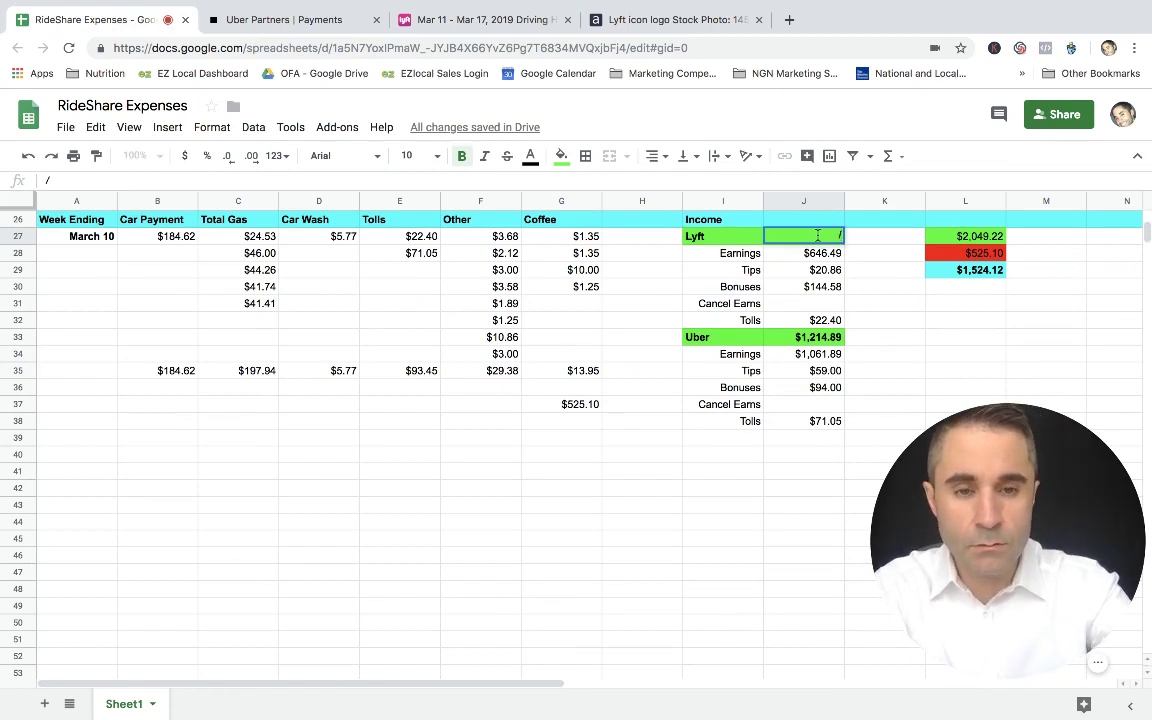
{"action": "key", "text": "Escape"}
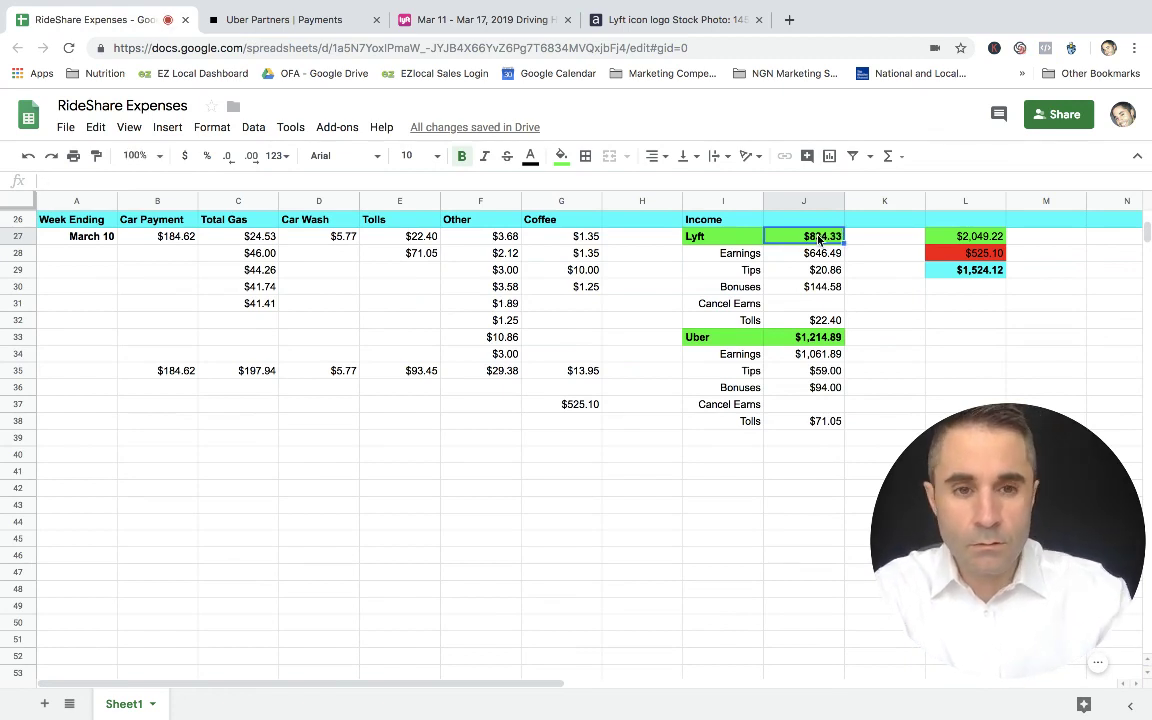
Step: Compute the average Lyft income per ride in K27 with the formula =J27/27
{"action": "left_click", "coordinate": [873, 243]}
{"action": "type", "text": "="}
{"action": "left_click", "coordinate": [820, 237]}
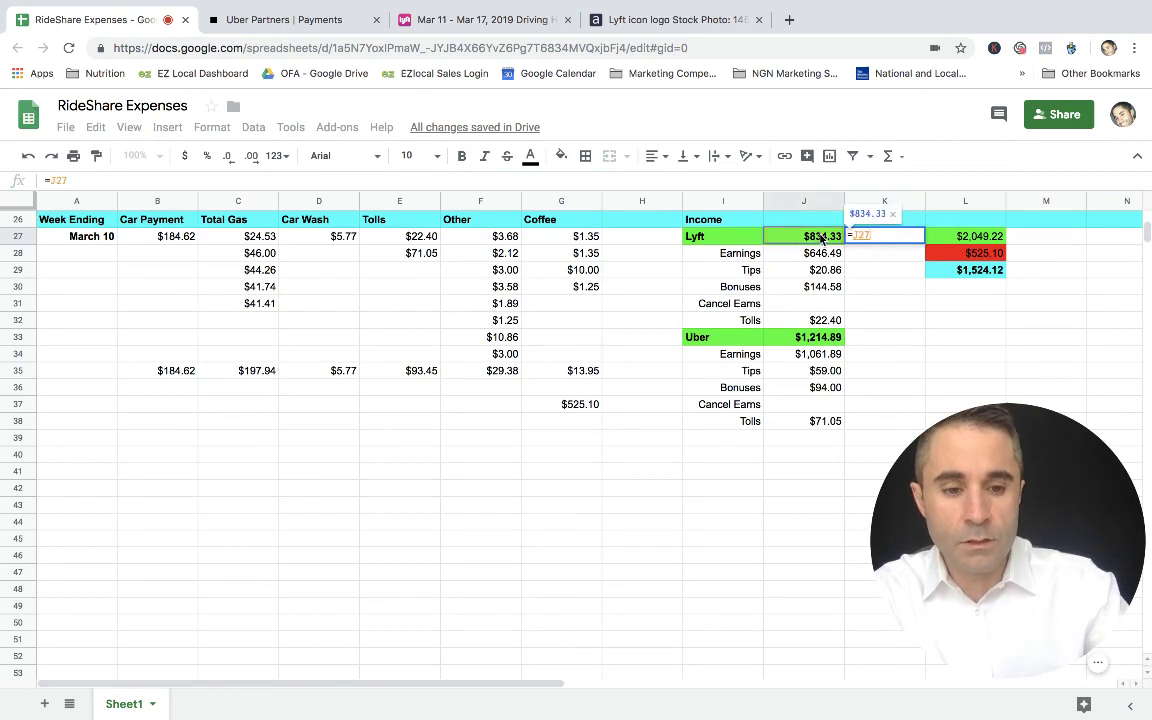
{"action": "type", "text": "/27"}
{"action": "key", "text": "Return"}
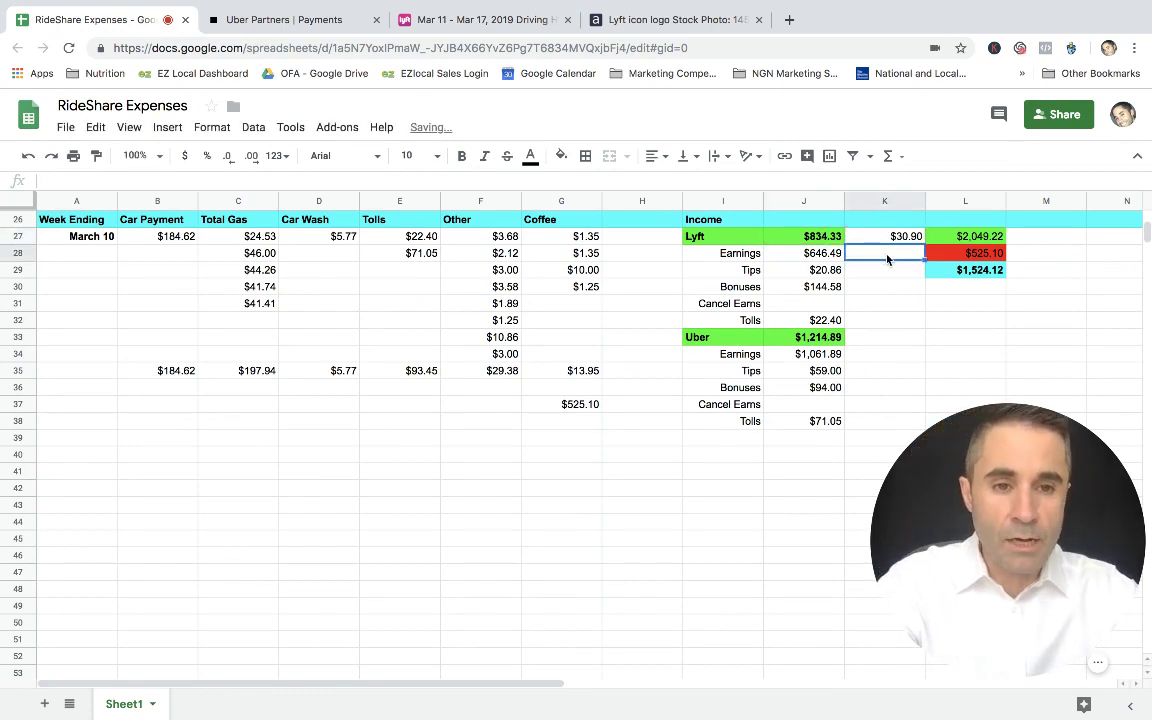
Step: Compute the average Uber income per ride in K33 with the formula =J33/50
{"action": "left_click", "coordinate": [875, 340]}
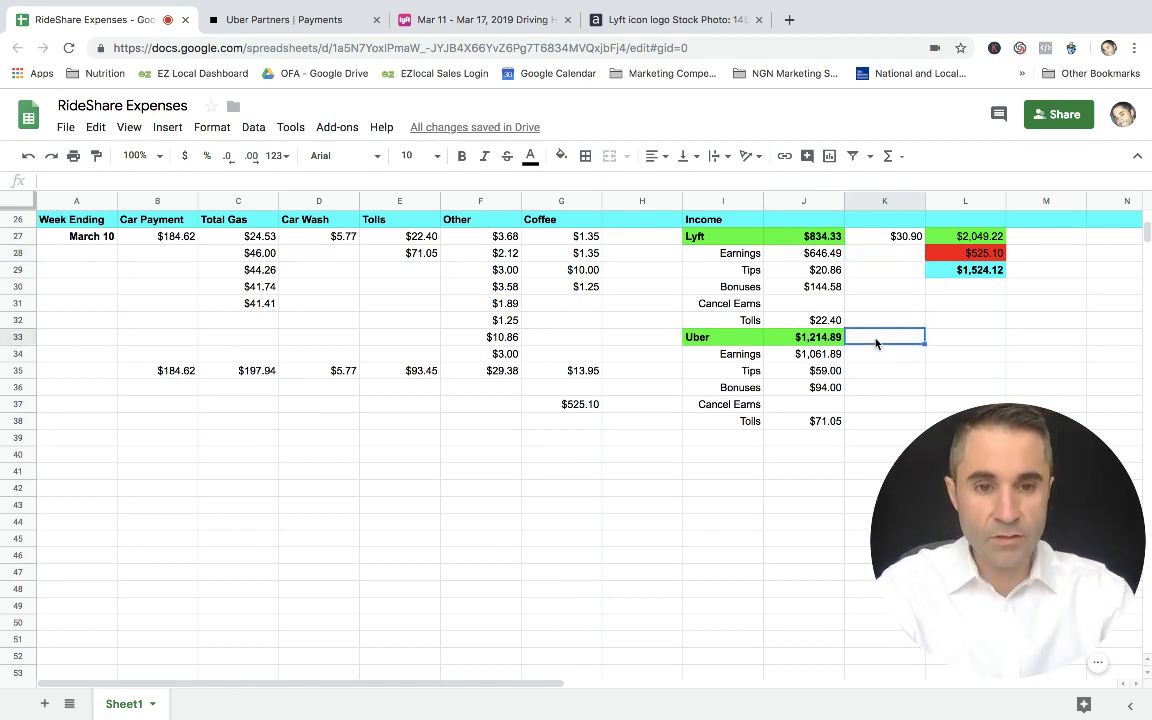
{"action": "type", "text": "="}
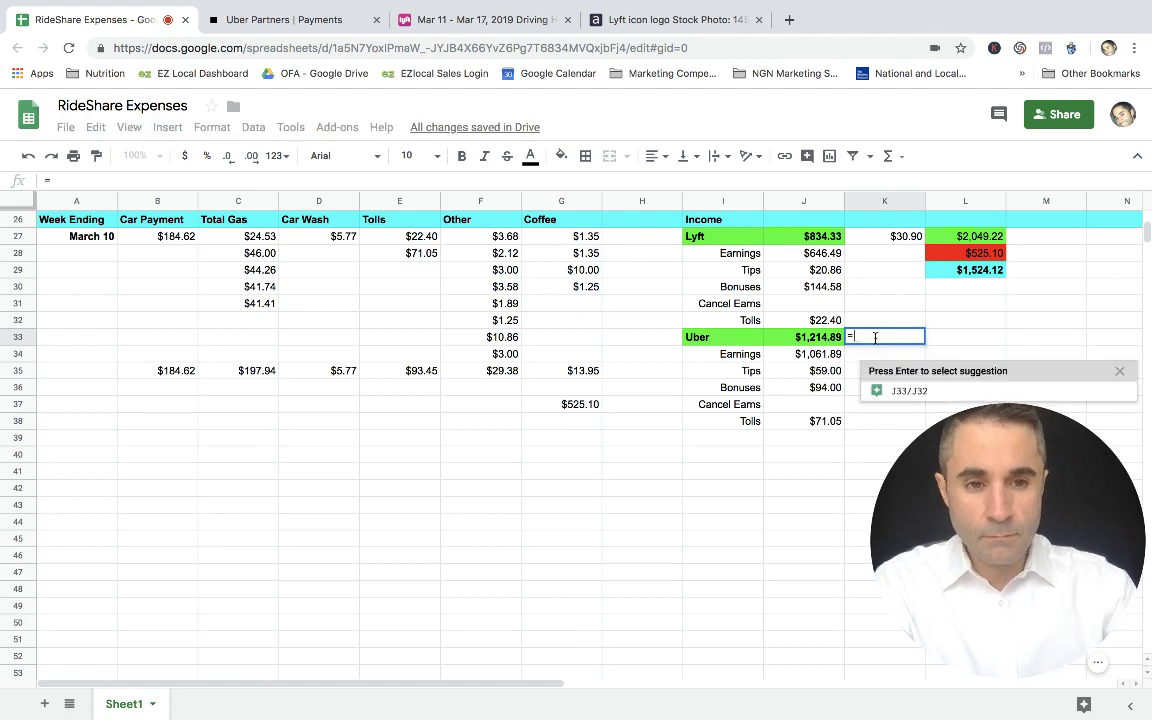
{"action": "left_click", "coordinate": [828, 342]}
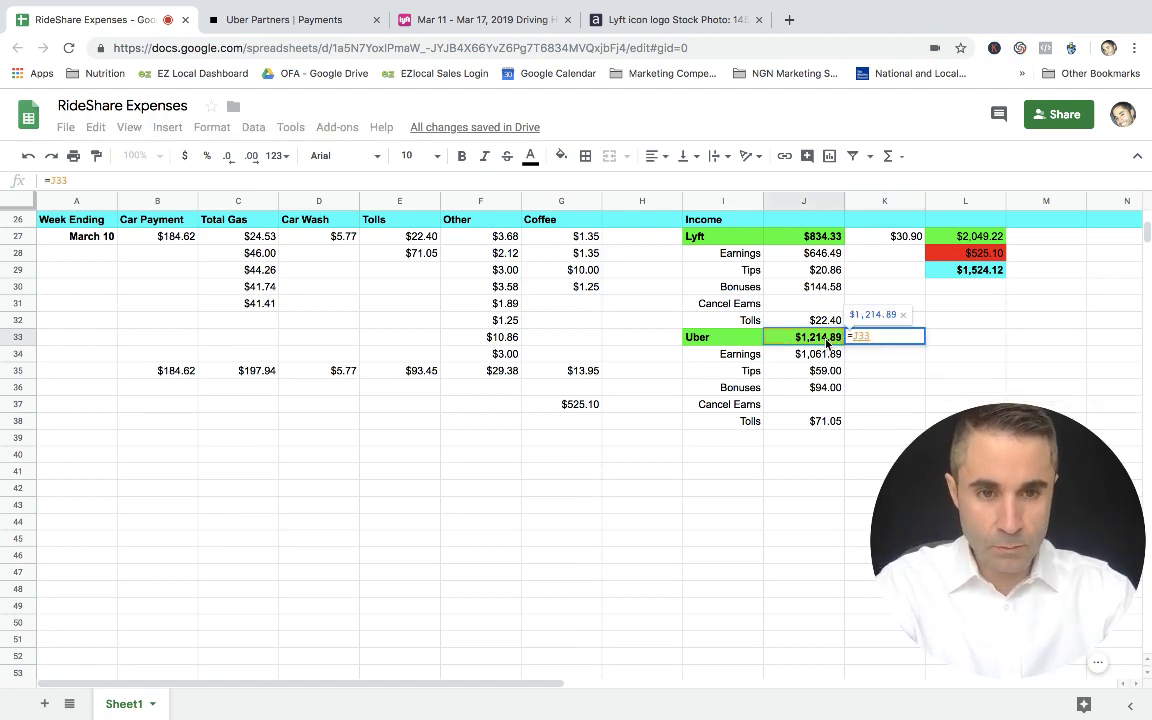
{"action": "type", "text": "/"}
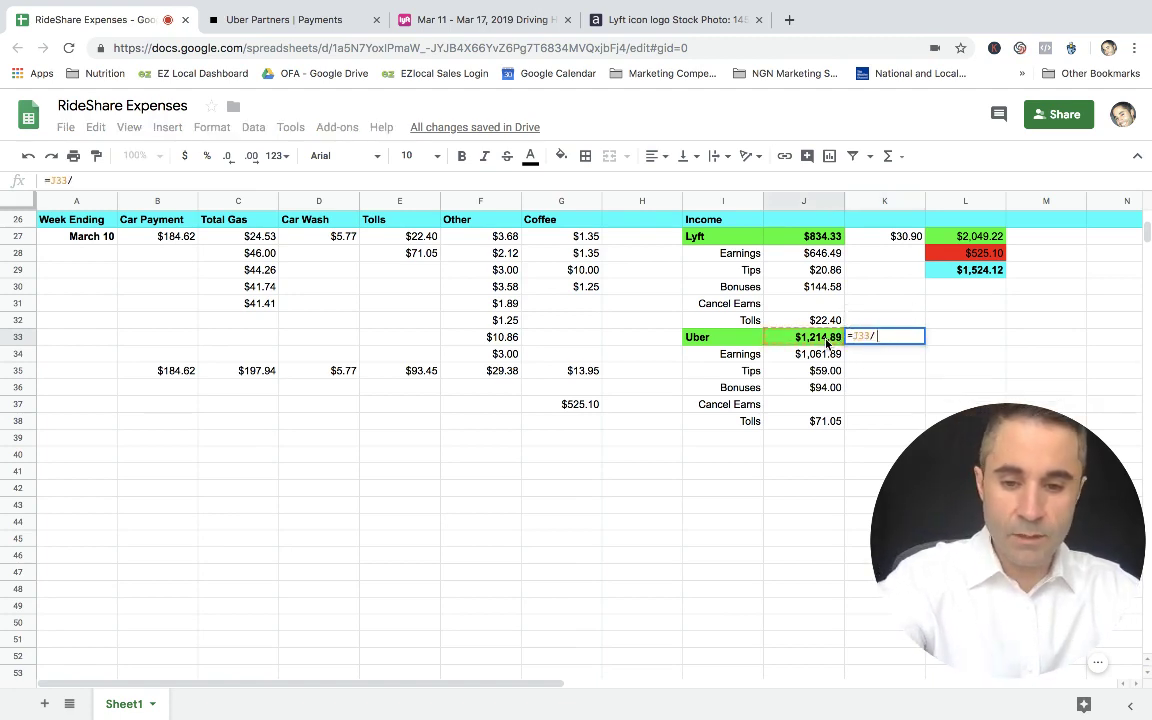
{"action": "type", "text": "50"}
{"action": "key", "text": "Return"}
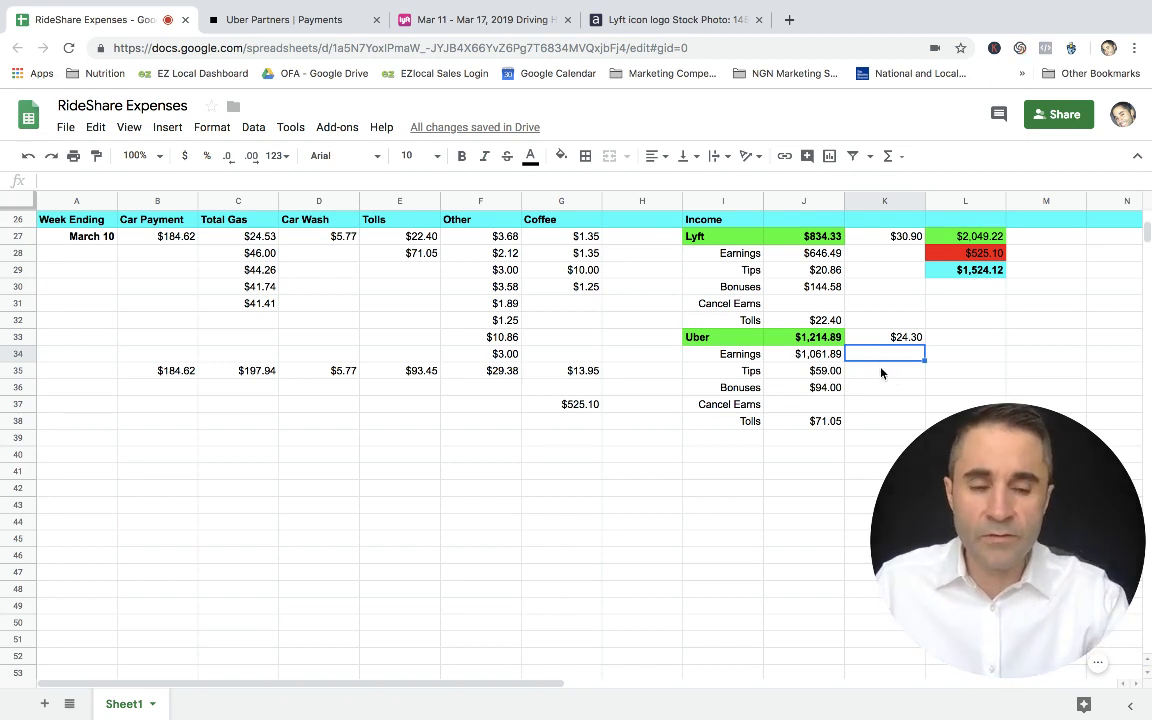
{"action": "mouse_move", "coordinate": [974, 467]}
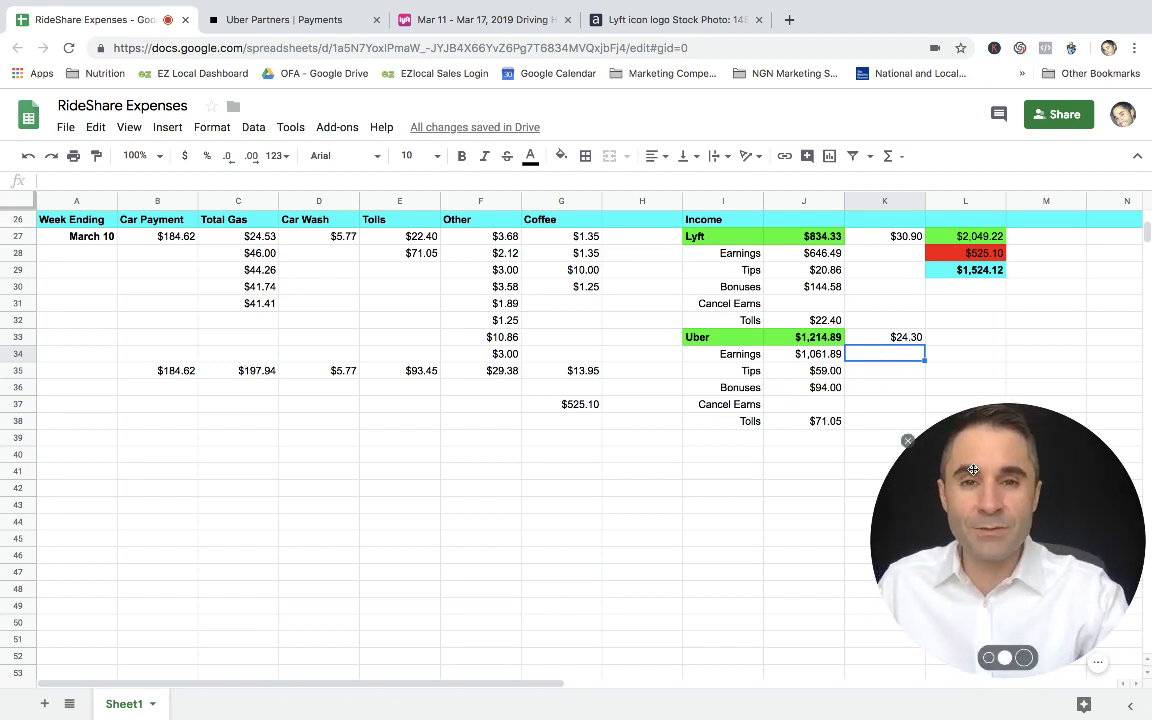